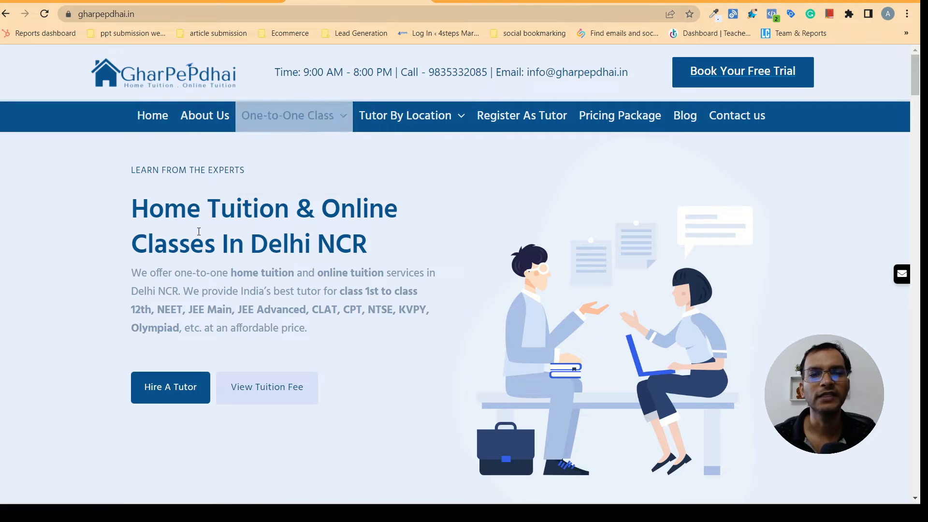
From the demo site's Pages list, open a blank new page in a separate browser tab
{"action": "mouse_move", "coordinate": [290, 116]}
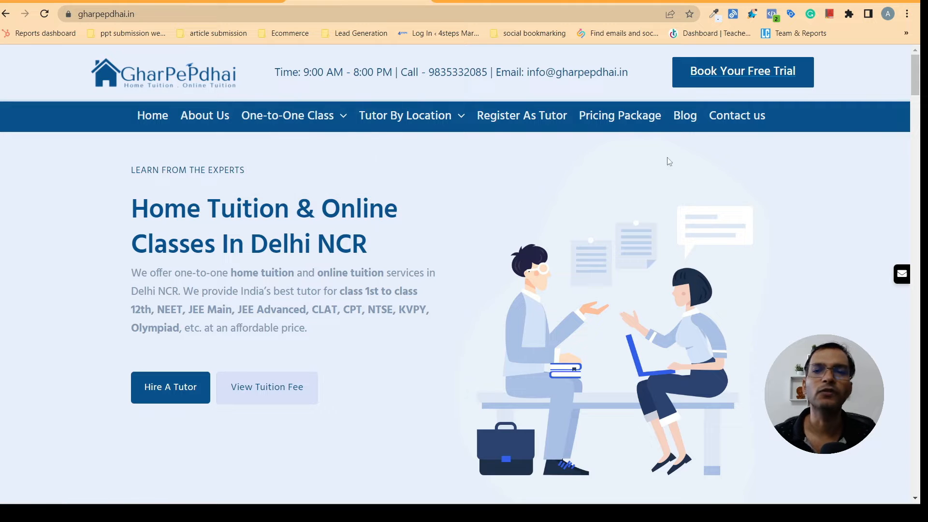
{"action": "left_click", "coordinate": [213, 1]}
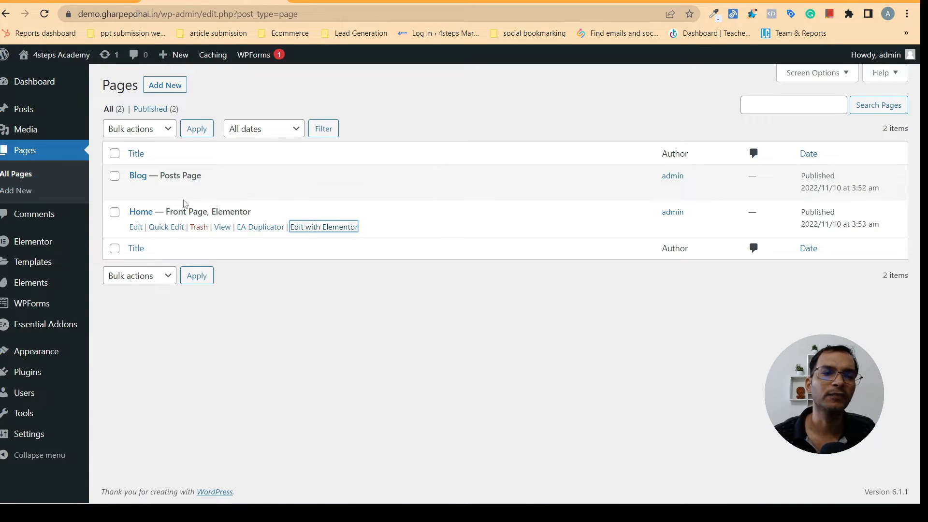
{"action": "right_click", "coordinate": [164, 90]}
{"action": "left_click", "coordinate": [194, 97]}
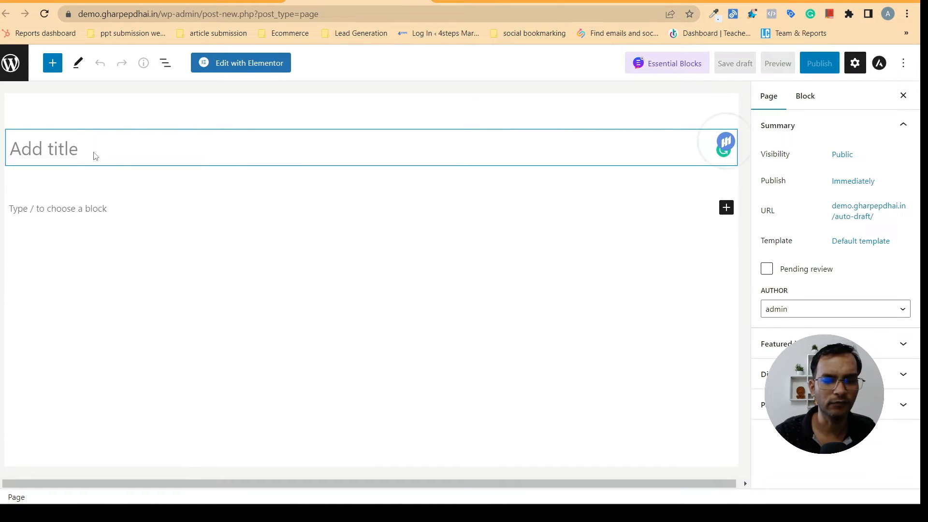
Title the new page "About us" with a capital A
{"action": "type", "text": "ab"}
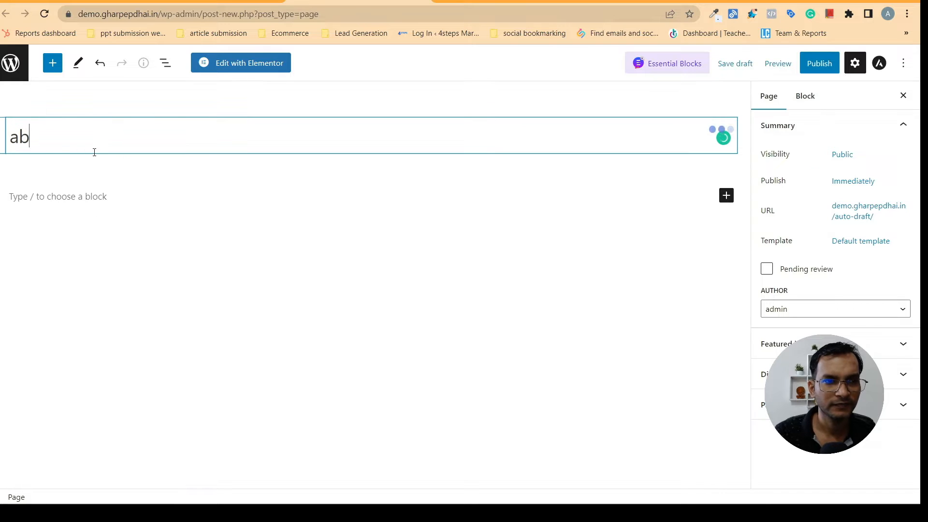
{"action": "type", "text": "ou"}
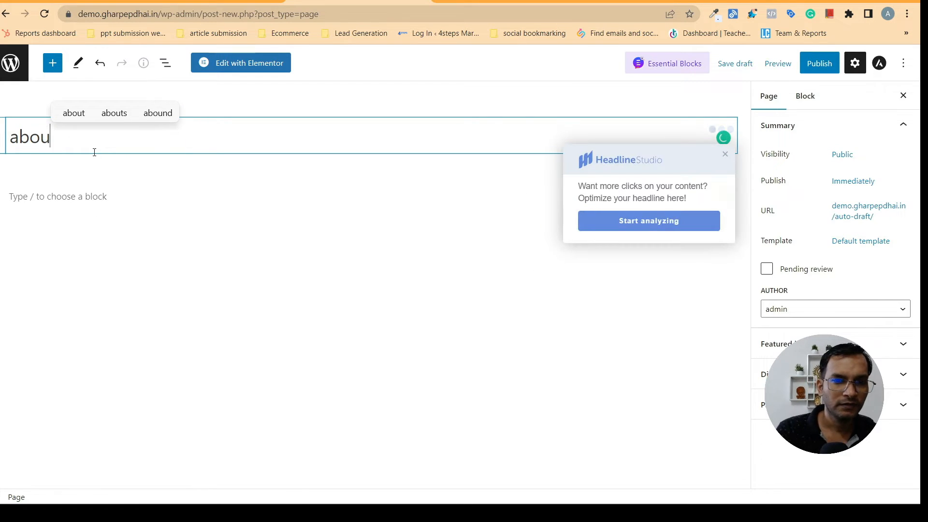
{"action": "type", "text": "t us"}
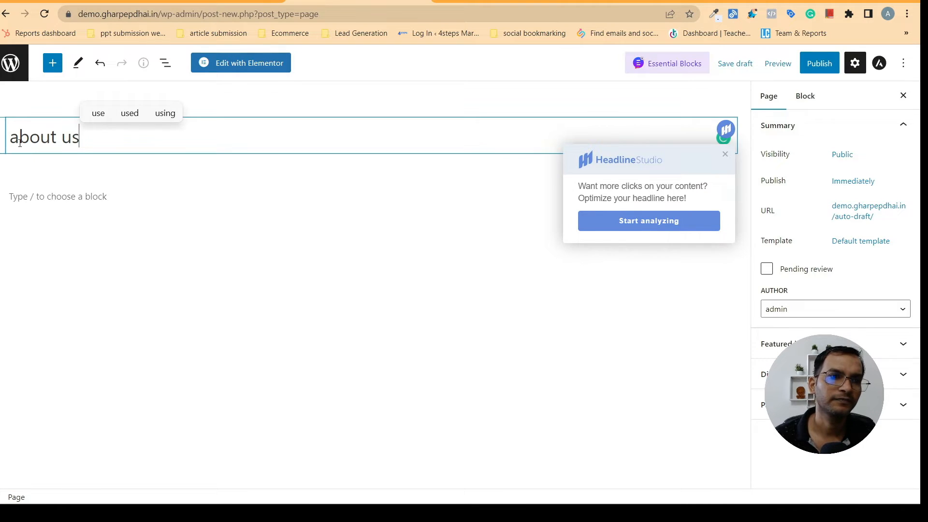
{"action": "key", "text": "Home"}
{"action": "key", "text": "Delete"}
{"action": "key", "text": "Caps_Lock"}
{"action": "type", "text": "A"}
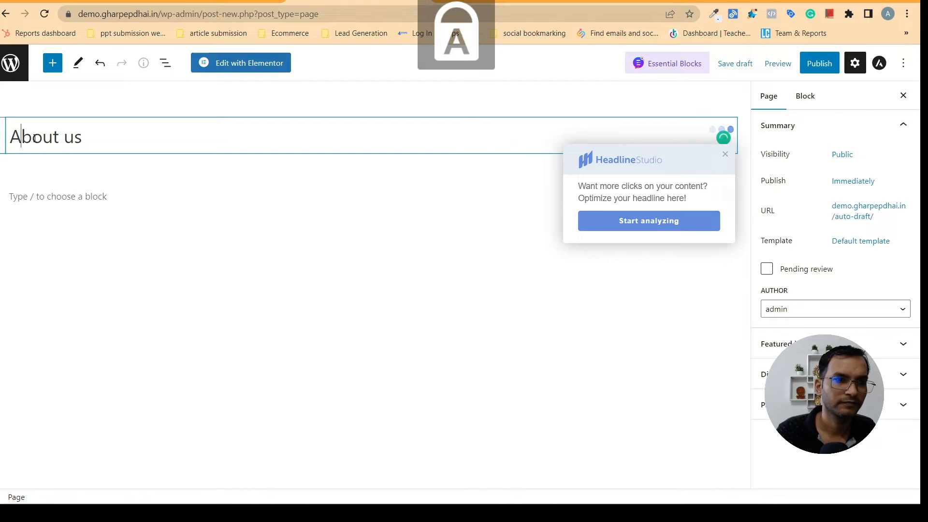
{"action": "key", "text": "Caps_Lock"}
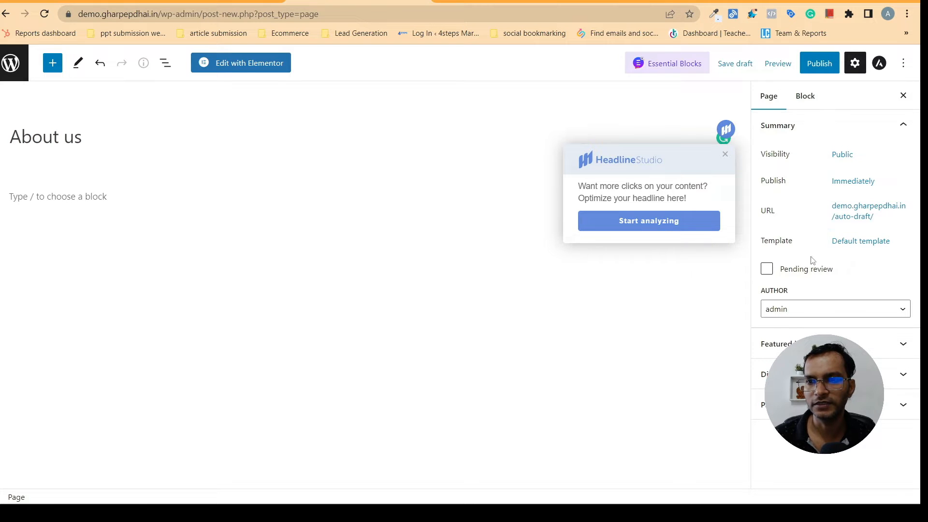
Set the About us page's template to Elementor Full Width
{"action": "left_click", "coordinate": [842, 242]}
{"action": "left_click", "coordinate": [817, 333]}
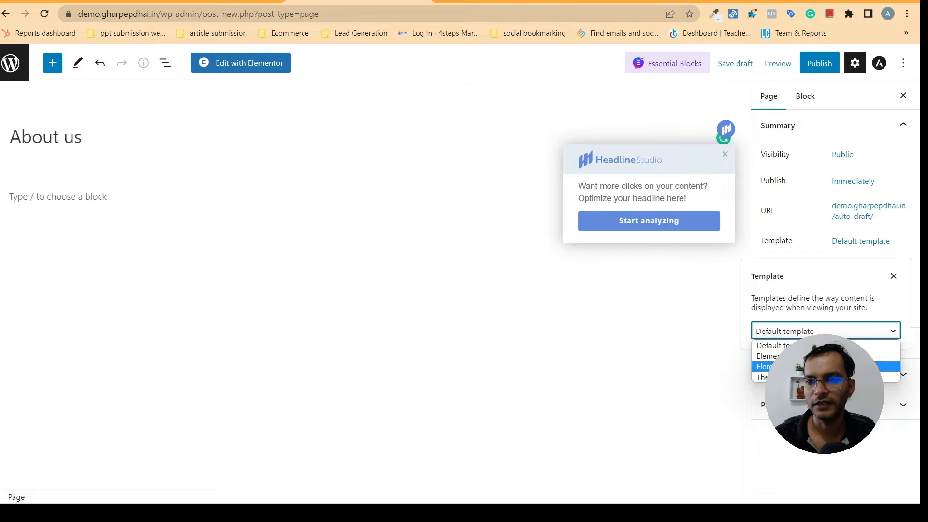
{"action": "left_click", "coordinate": [793, 367]}
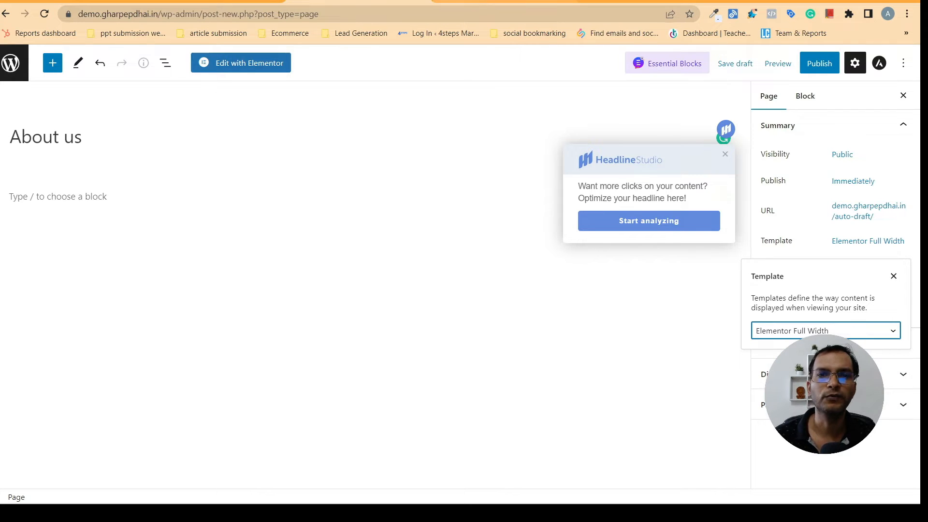
{"action": "left_click", "coordinate": [505, 2]}
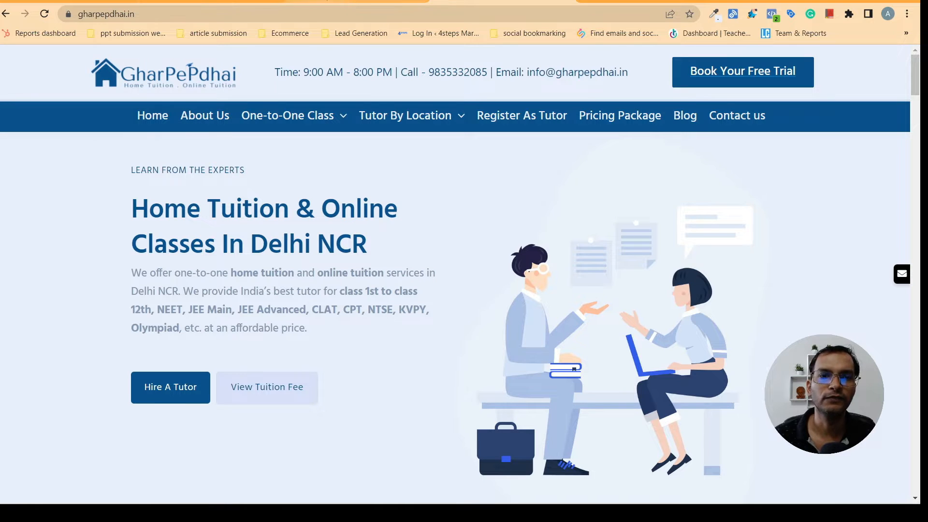
{"action": "left_click", "coordinate": [357, 1]}
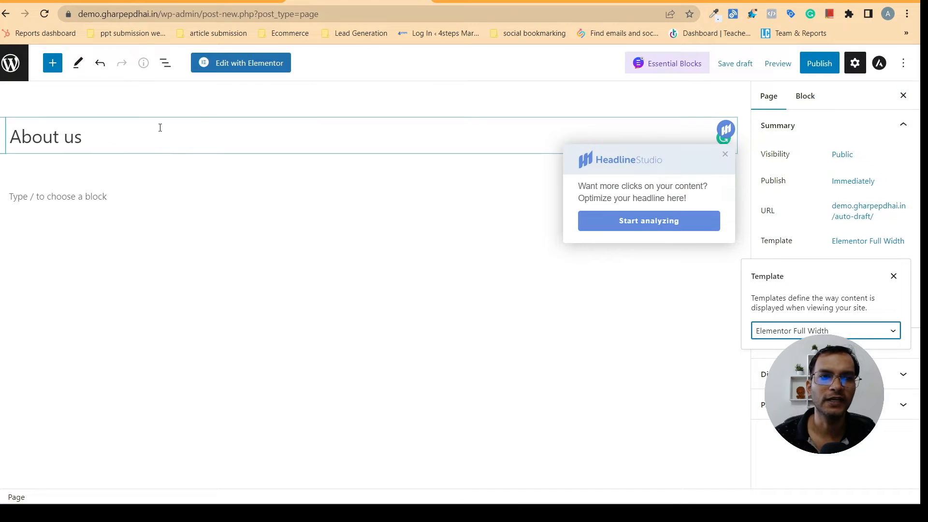
Publish the About us page and open it for editing in Elementor
{"action": "left_click", "coordinate": [826, 63]}
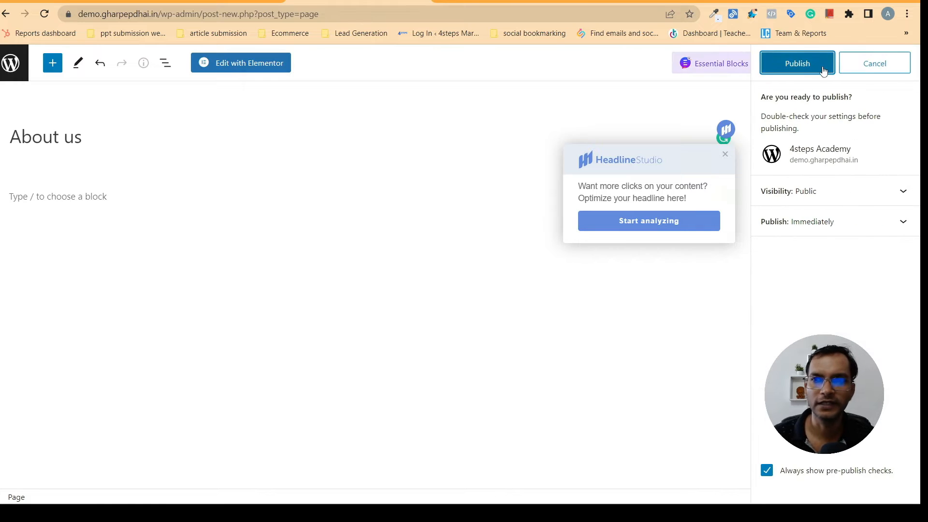
{"action": "left_click", "coordinate": [812, 60]}
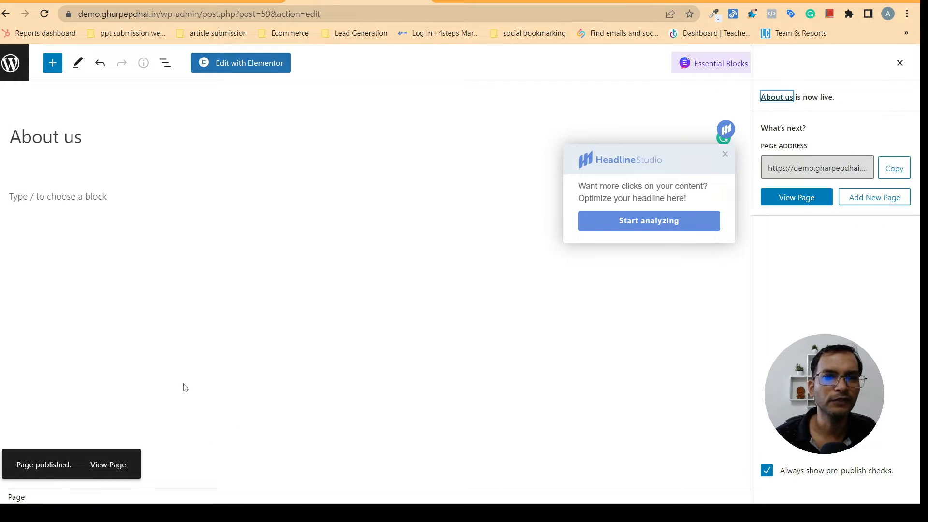
{"action": "left_click", "coordinate": [250, 64]}
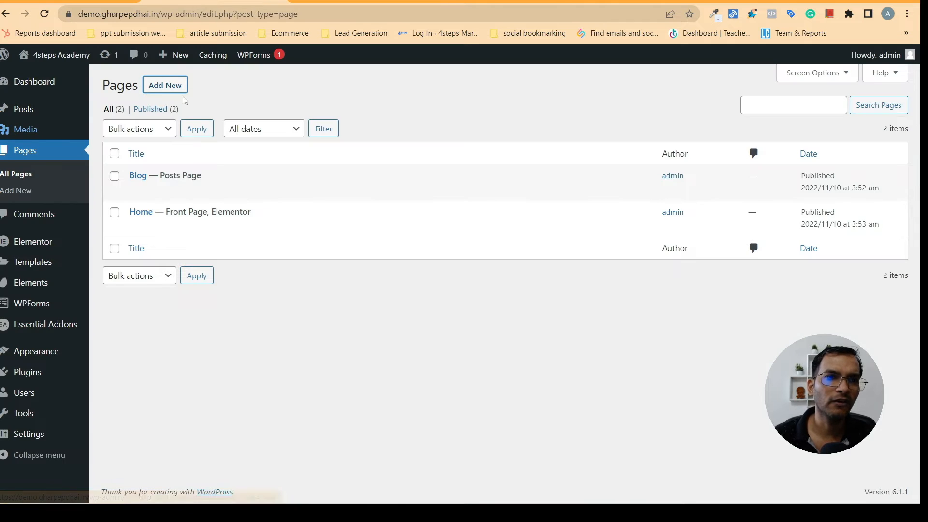
Open another blank new page from the Pages list in its own browser tab
{"action": "right_click", "coordinate": [173, 86]}
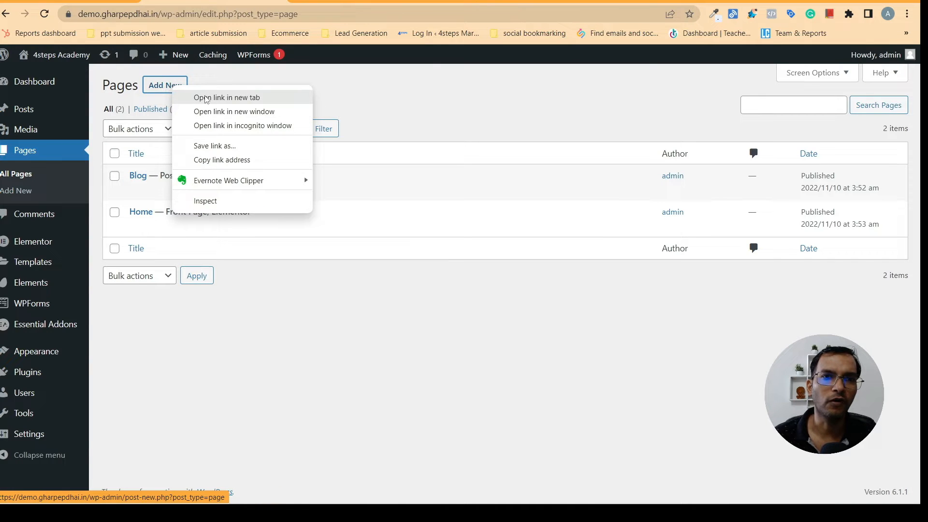
{"action": "left_click", "coordinate": [205, 97]}
{"action": "key", "text": "ctrl+Tab"}
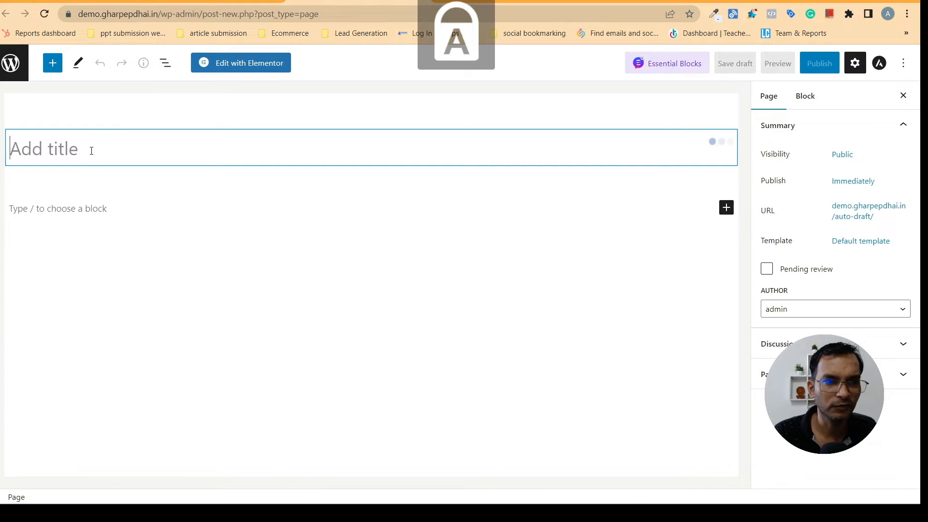
Title the second new page "Courses"
{"action": "type", "text": "Co"}
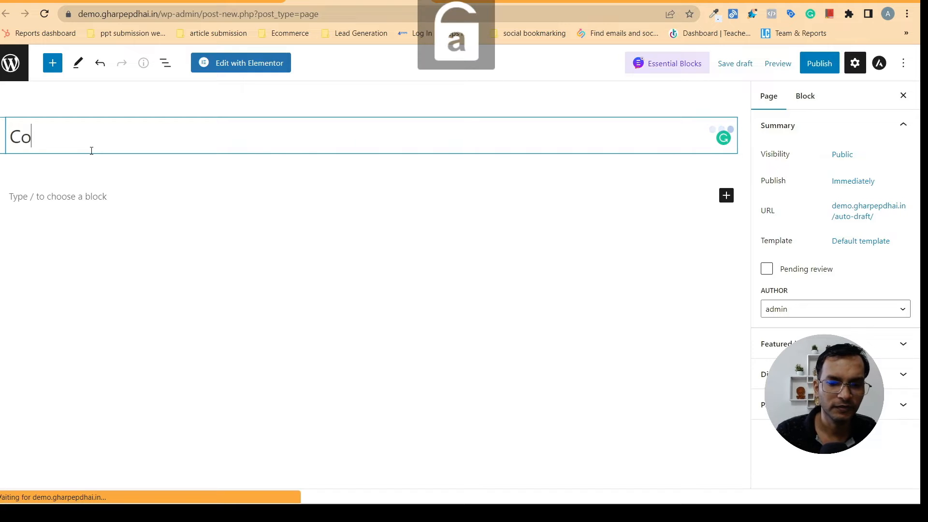
{"action": "type", "text": "urse"}
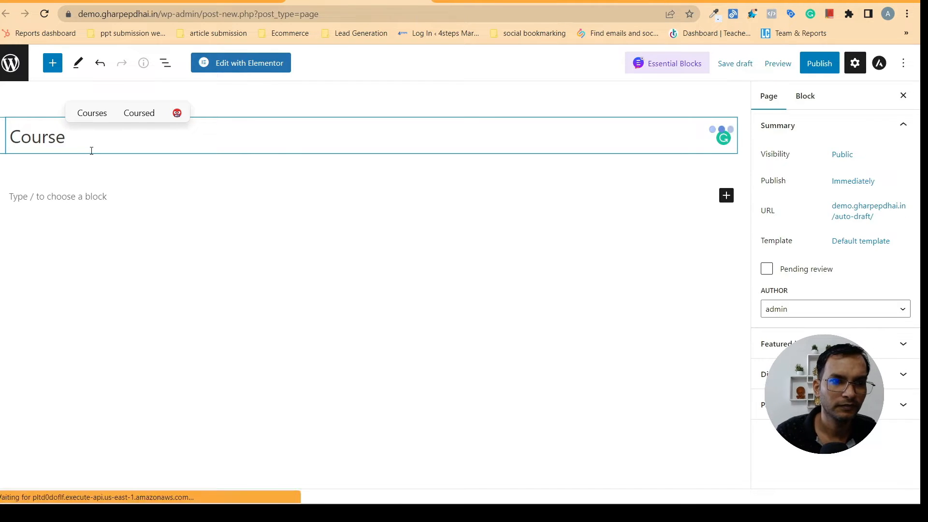
{"action": "key", "text": "BackSpace"}
{"action": "key", "text": "BackSpace"}
{"action": "key", "text": "BackSpace"}
{"action": "key", "text": "BackSpace"}
{"action": "key", "text": "BackSpace"}
{"action": "key", "text": "BackSpace"}
{"action": "type", "text": "S"}
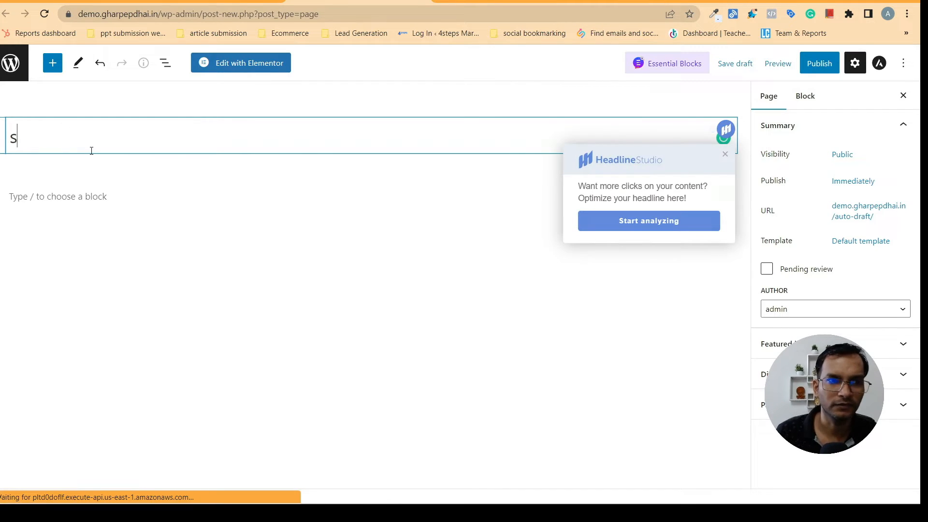
{"action": "key", "text": "BackSpace"}
{"action": "key", "text": "Caps_Lock"}
{"action": "type", "text": "C"}
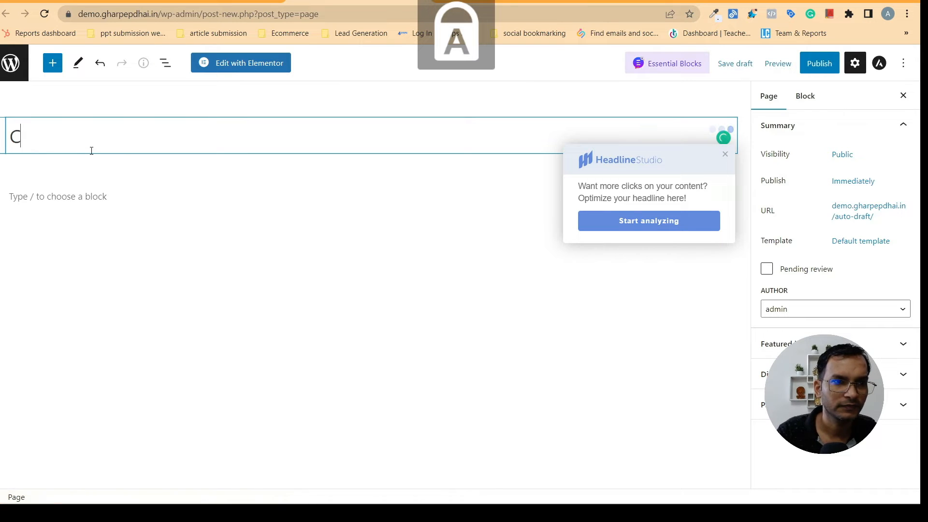
{"action": "key", "text": "Caps_Lock"}
{"action": "type", "text": "our"}
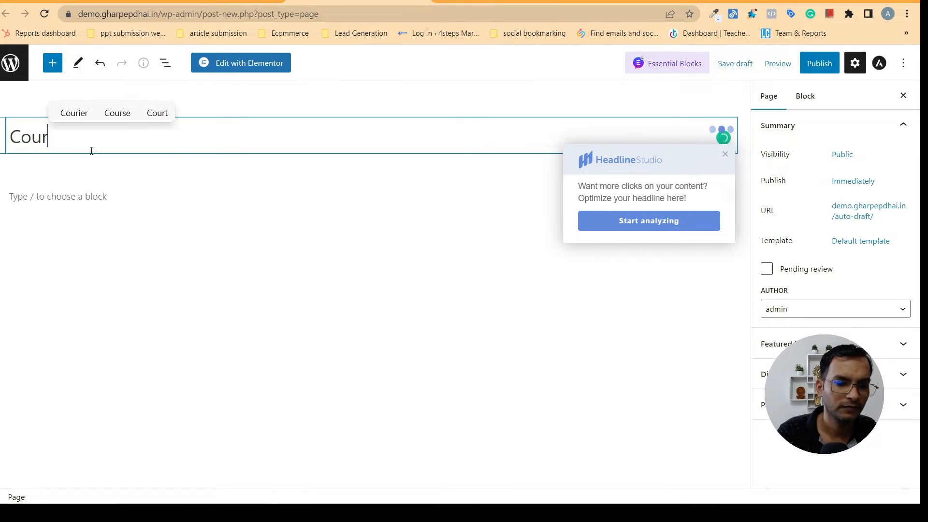
{"action": "type", "text": "ses"}
{"action": "left_click", "coordinate": [218, 259]}
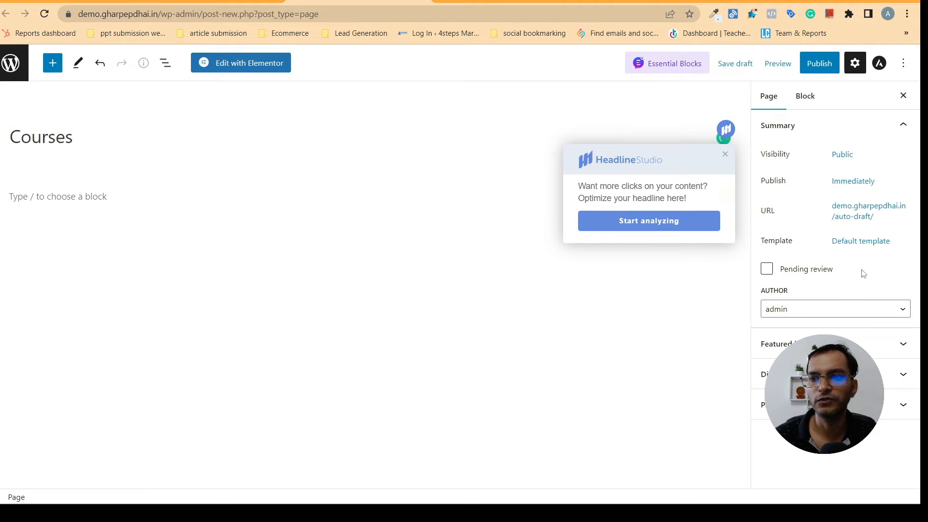
Apply the Elementor Full Width template to the Courses page and open it in Elementor
{"action": "left_click", "coordinate": [884, 241]}
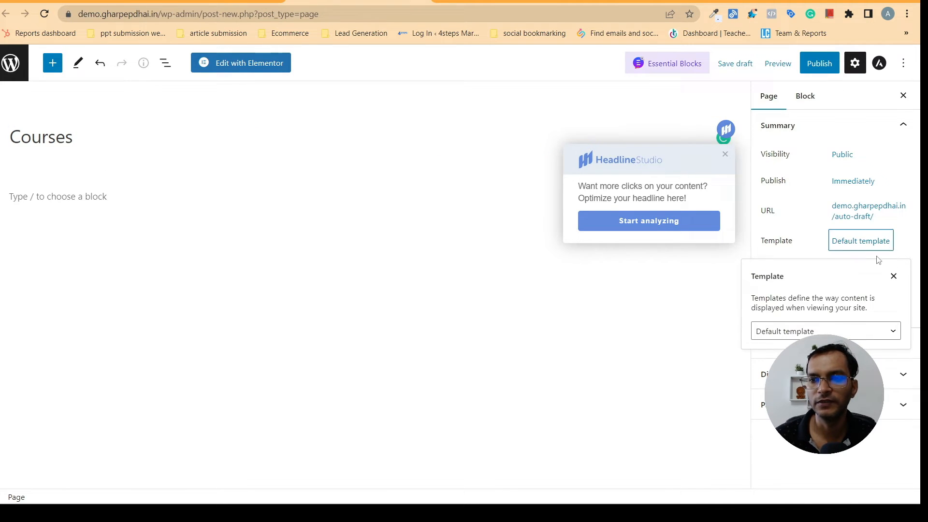
{"action": "left_click", "coordinate": [775, 332]}
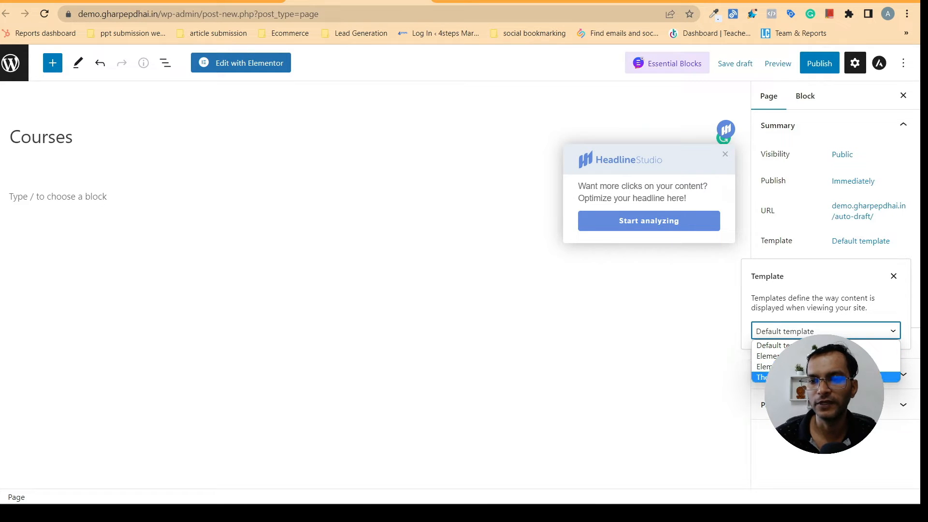
{"action": "left_click", "coordinate": [798, 366]}
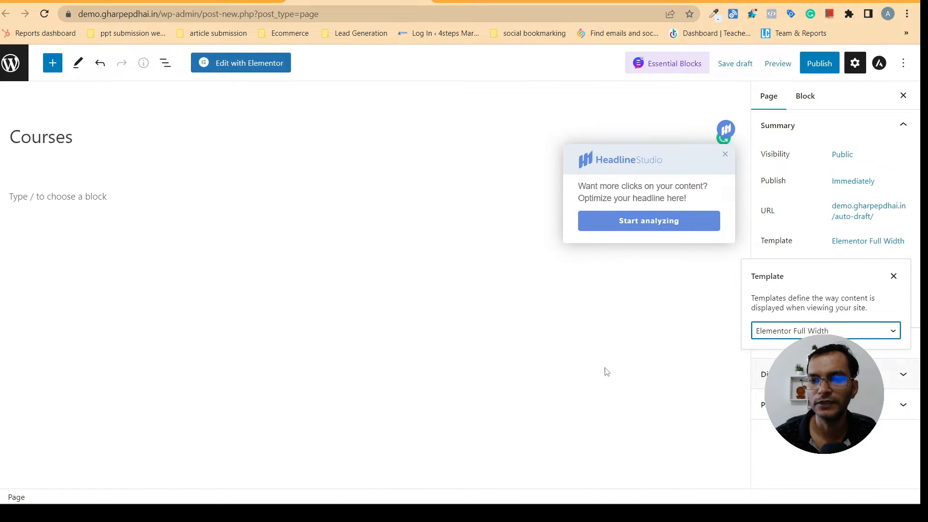
{"action": "left_click", "coordinate": [263, 68]}
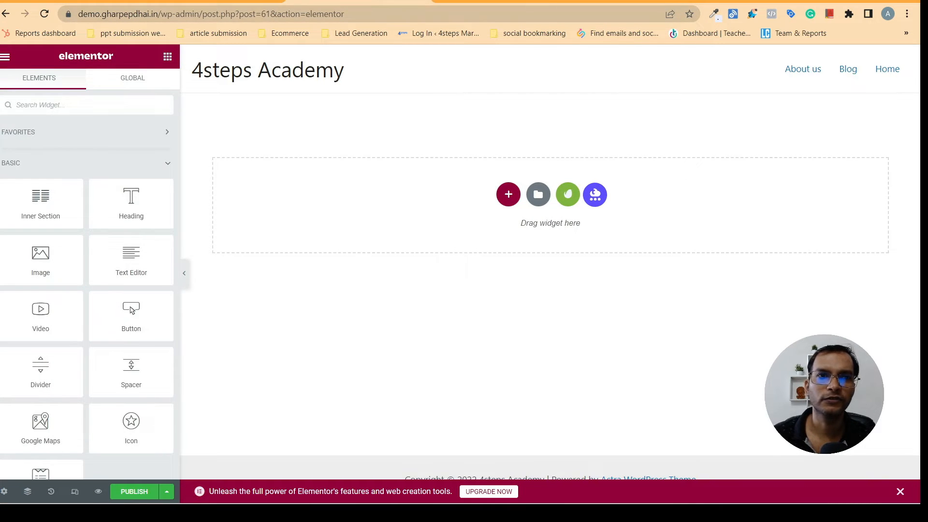
Refresh the Pages list, publish the Courses draft from its page editor and reopen it in Elementor
{"action": "left_click", "coordinate": [203, 1]}
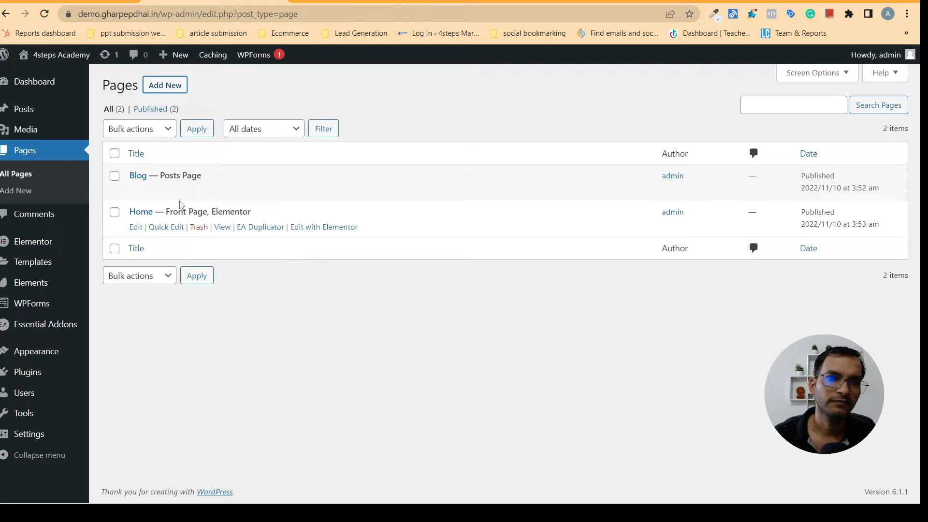
{"action": "left_click", "coordinate": [44, 14]}
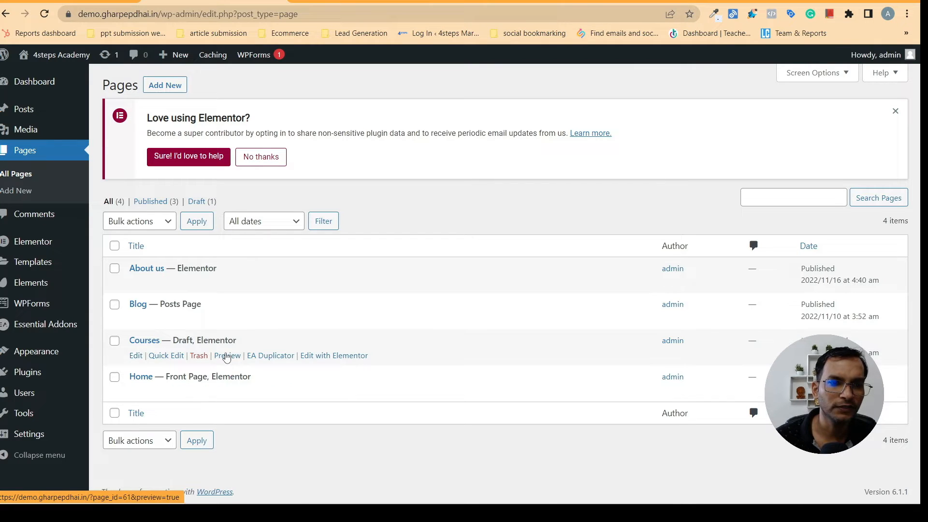
{"action": "left_click", "coordinate": [135, 358]}
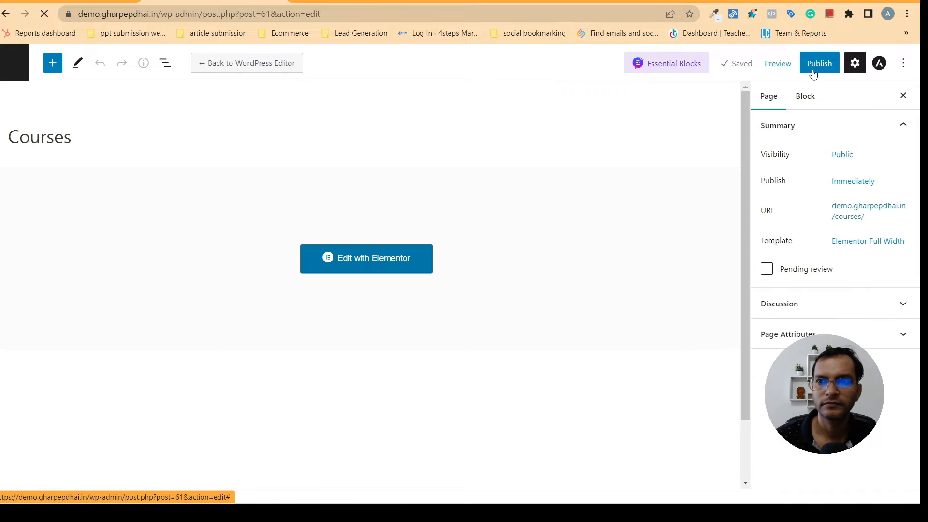
{"action": "left_click", "coordinate": [816, 67]}
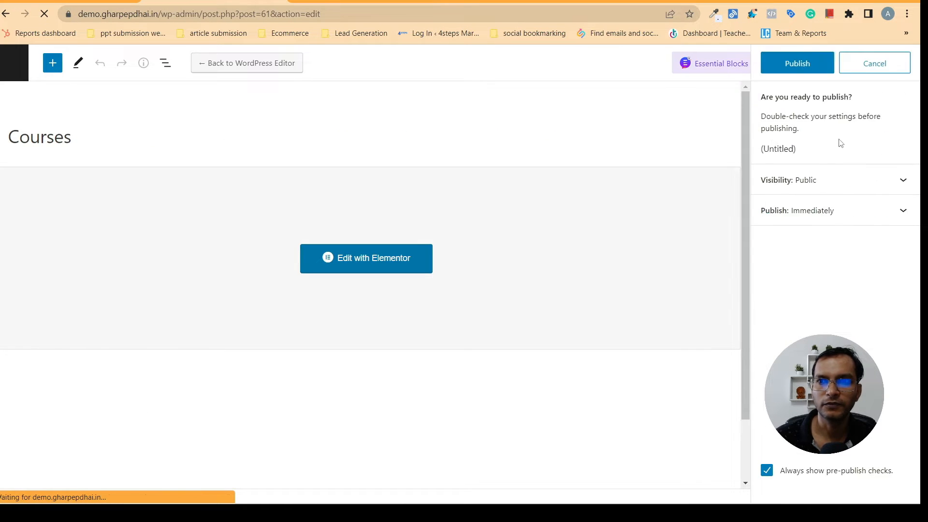
{"action": "left_click", "coordinate": [803, 65]}
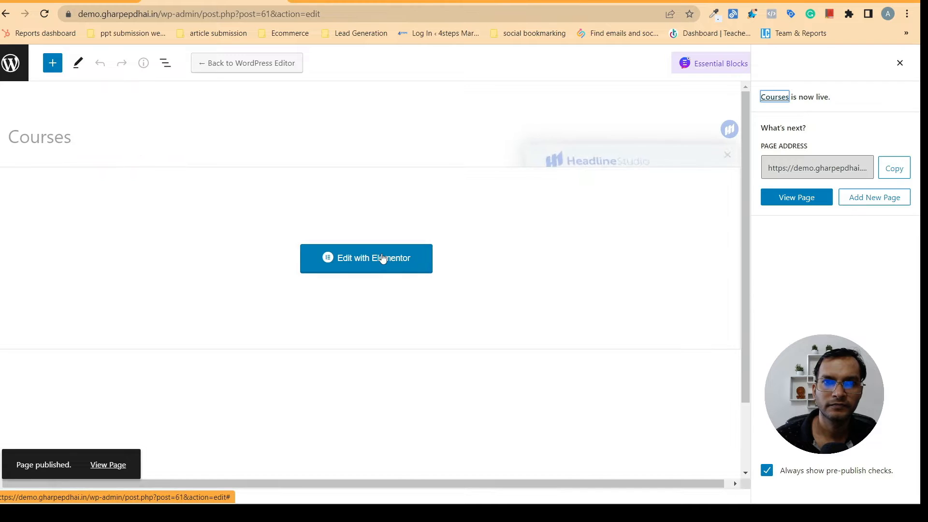
{"action": "left_click", "coordinate": [353, 270]}
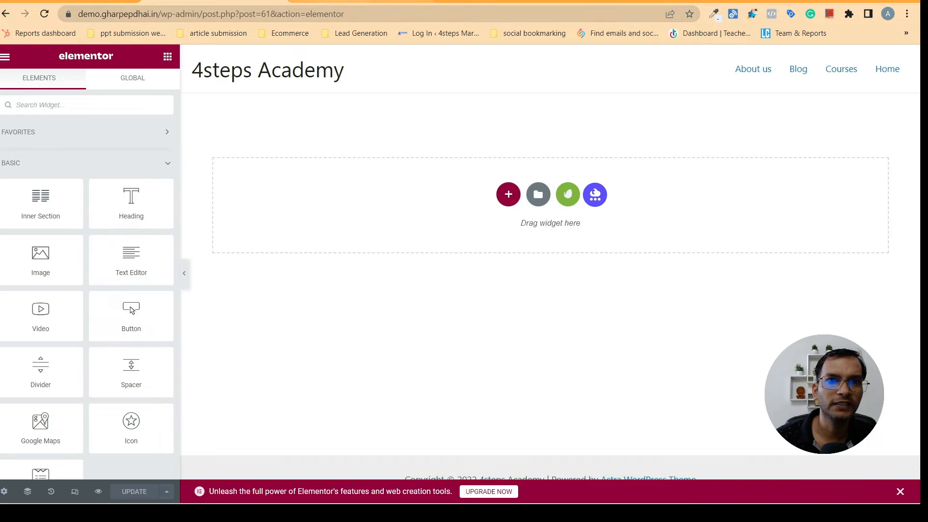
Preview the page being edited in Elementor and go from the preview to the WordPress dashboard
{"action": "left_click", "coordinate": [97, 491]}
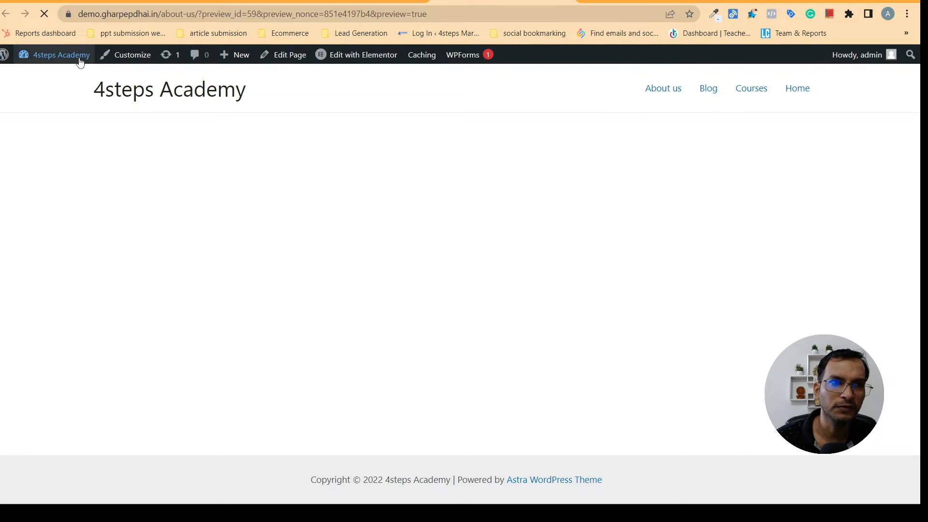
{"action": "mouse_move", "coordinate": [80, 54]}
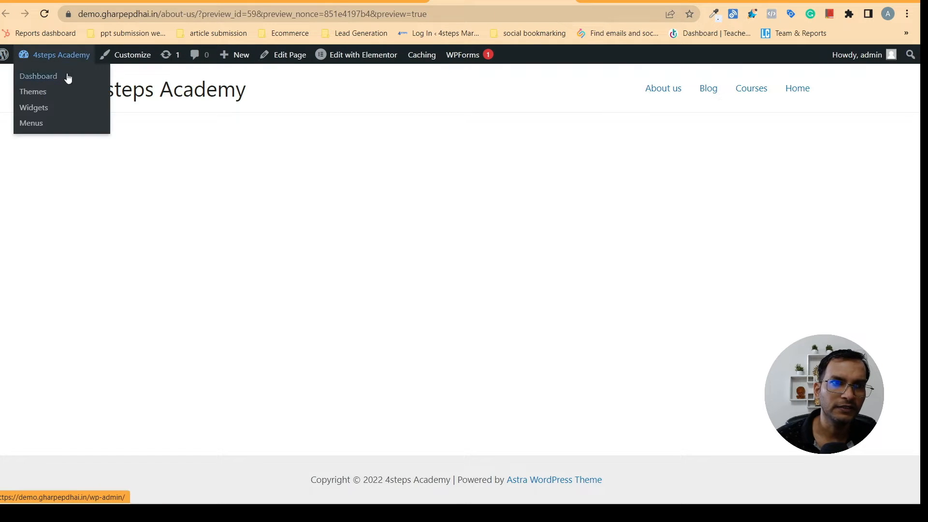
{"action": "left_click", "coordinate": [48, 79]}
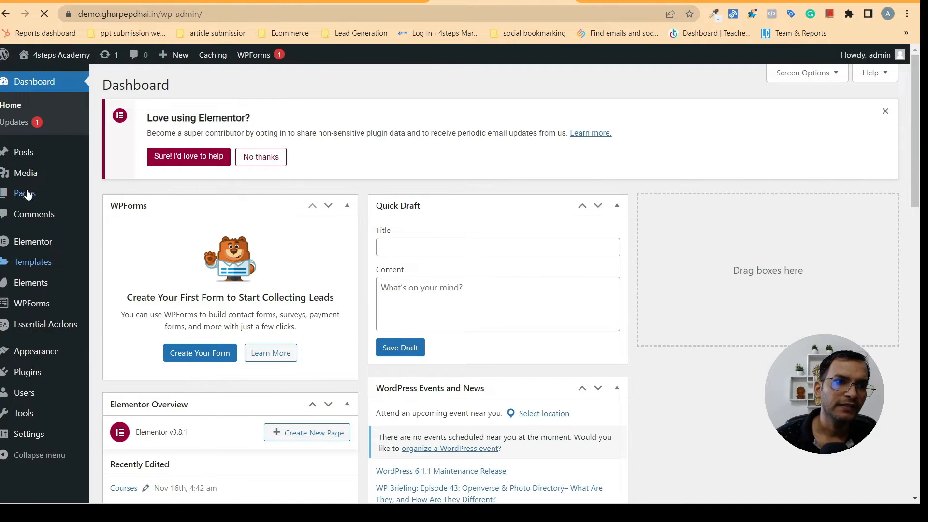
Open a blank new page from the dashboard in its own browser tab and switch to it
{"action": "mouse_move", "coordinate": [16, 201]}
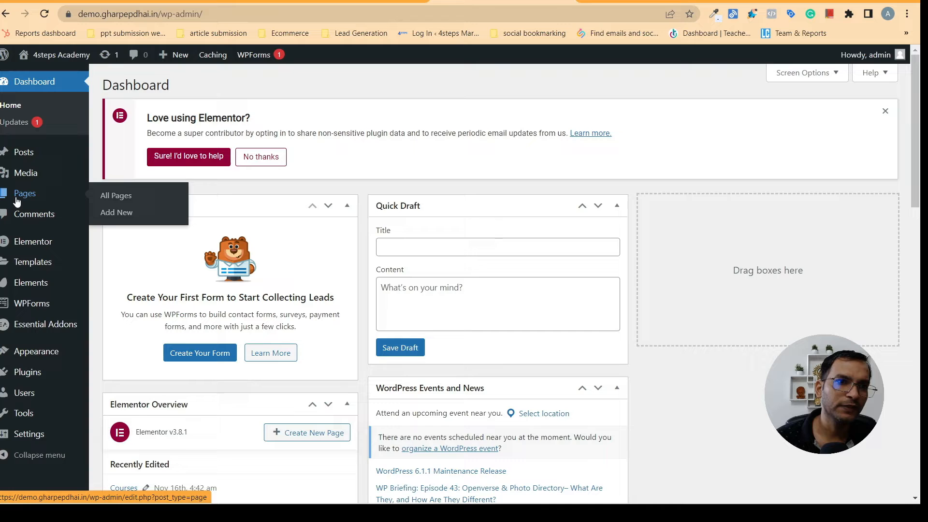
{"action": "right_click", "coordinate": [115, 216]}
{"action": "left_click", "coordinate": [134, 228]}
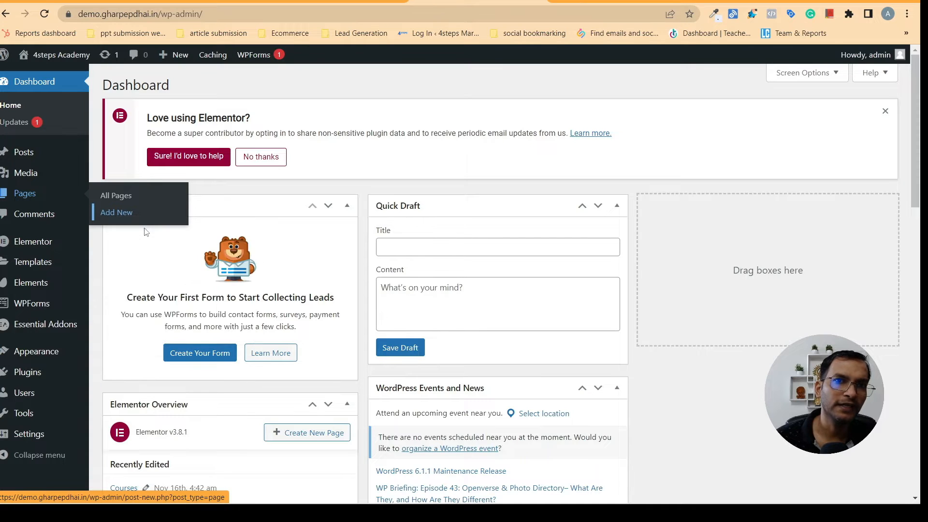
{"action": "left_click", "coordinate": [566, 8]}
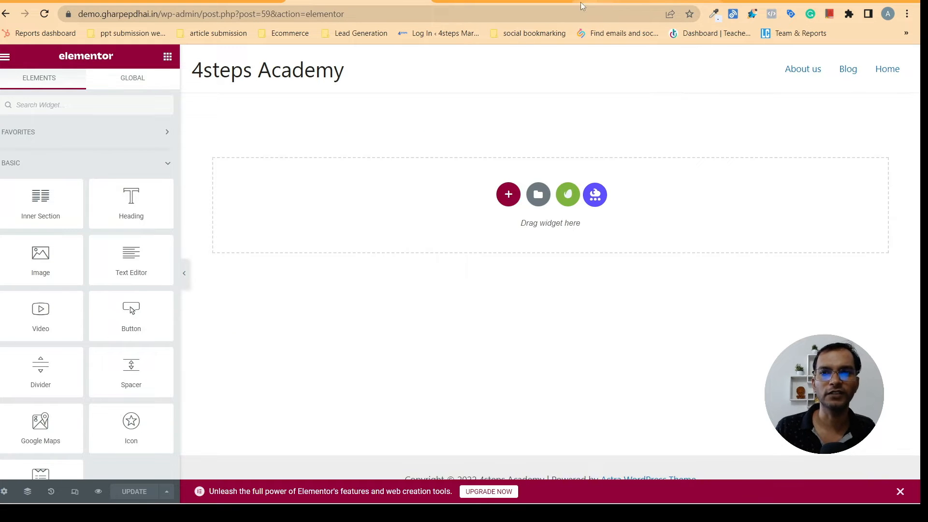
Examine the About Us page of the gharpepdhai.in reference site, from its banner down to the footer
{"action": "key", "text": "ctrl+Tab"}
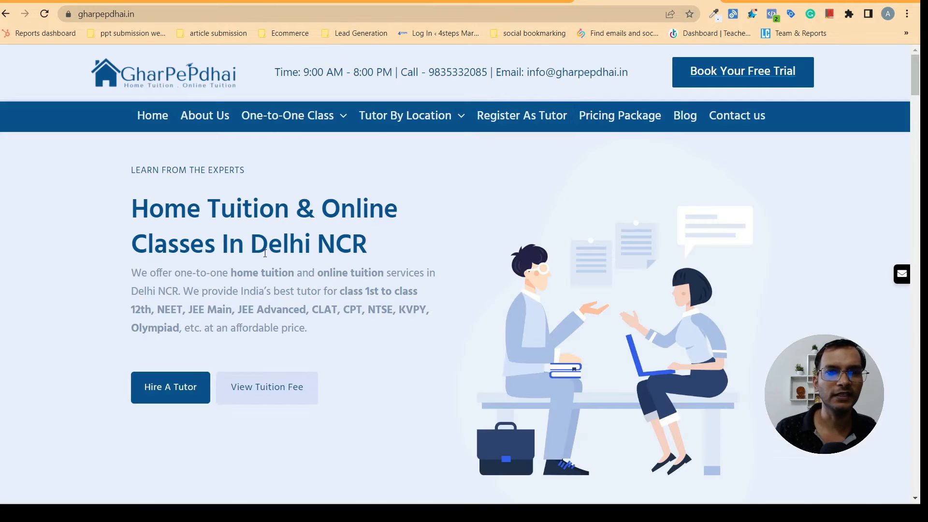
{"action": "left_click", "coordinate": [225, 125]}
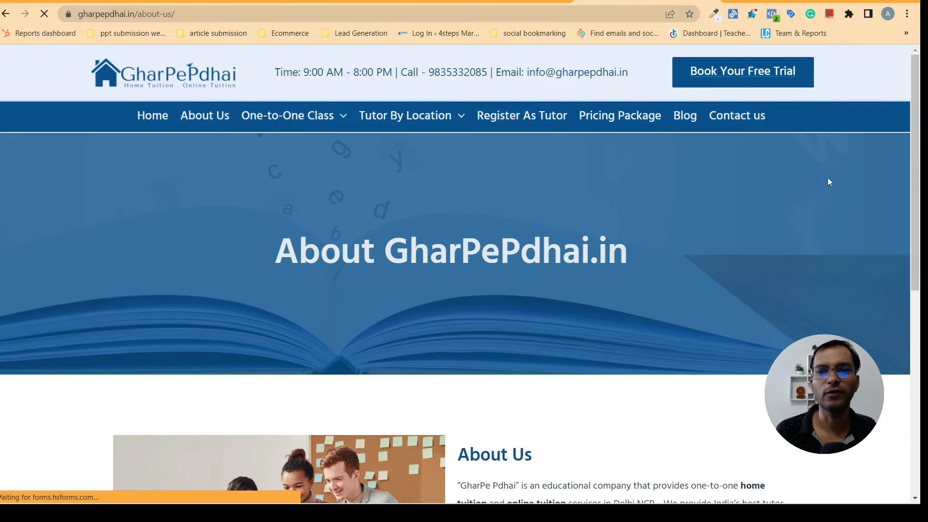
{"action": "left_click_drag", "start_coordinate": [918, 166], "coordinate": [920, 320]}
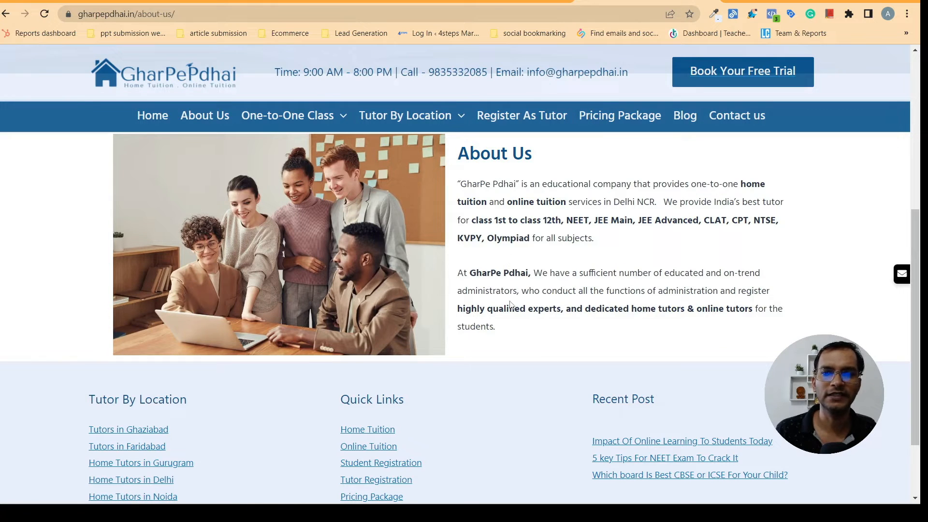
{"action": "left_click_drag", "start_coordinate": [921, 227], "coordinate": [921, 93]}
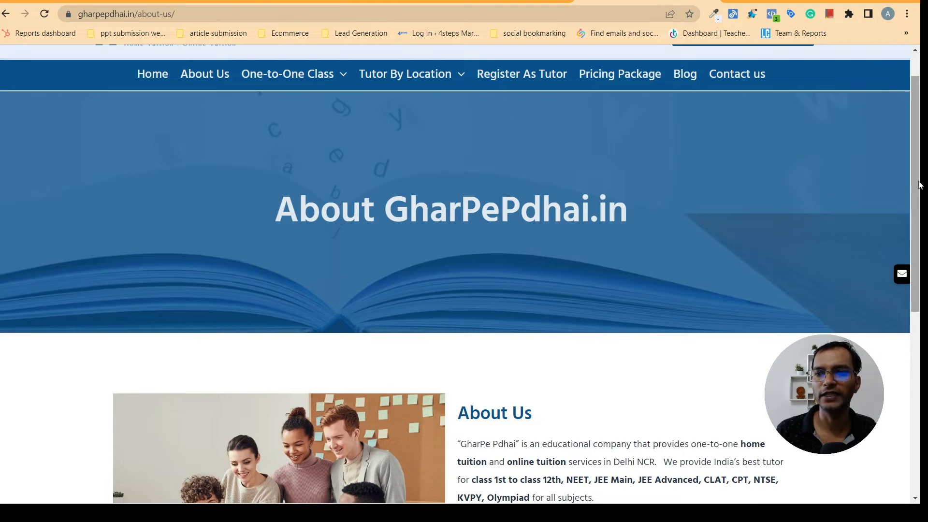
{"action": "left_click_drag", "start_coordinate": [918, 180], "coordinate": [918, 215]}
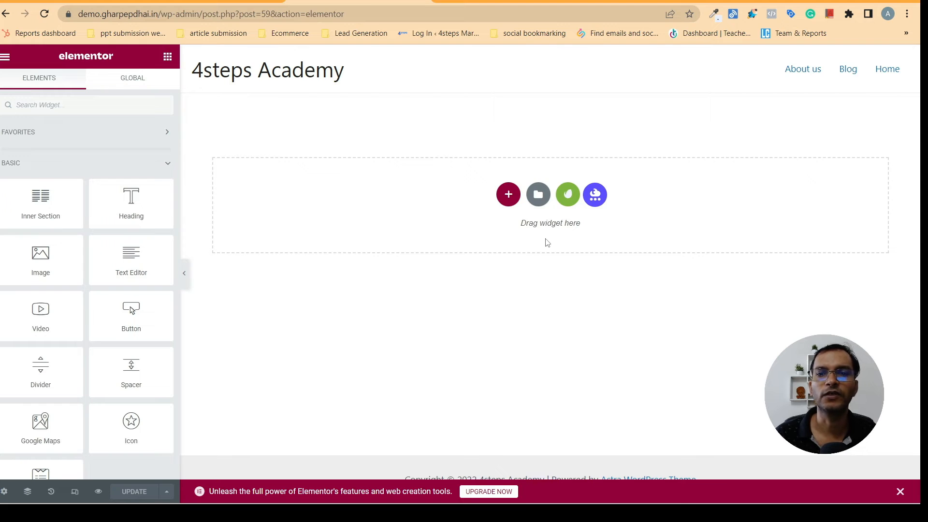
Insert the About 1 template from the installed Accelerator template kit into the About us page and look over the result
{"action": "left_click", "coordinate": [567, 195]}
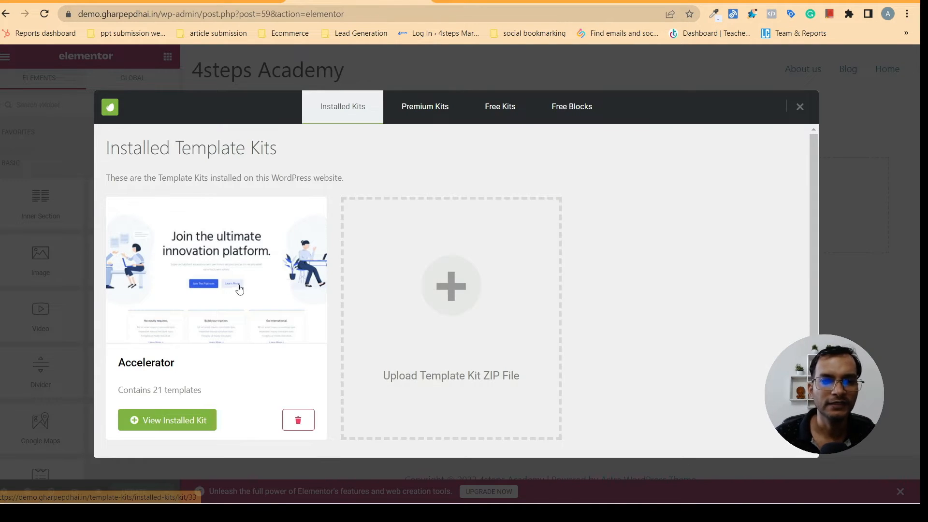
{"action": "left_click", "coordinate": [279, 323]}
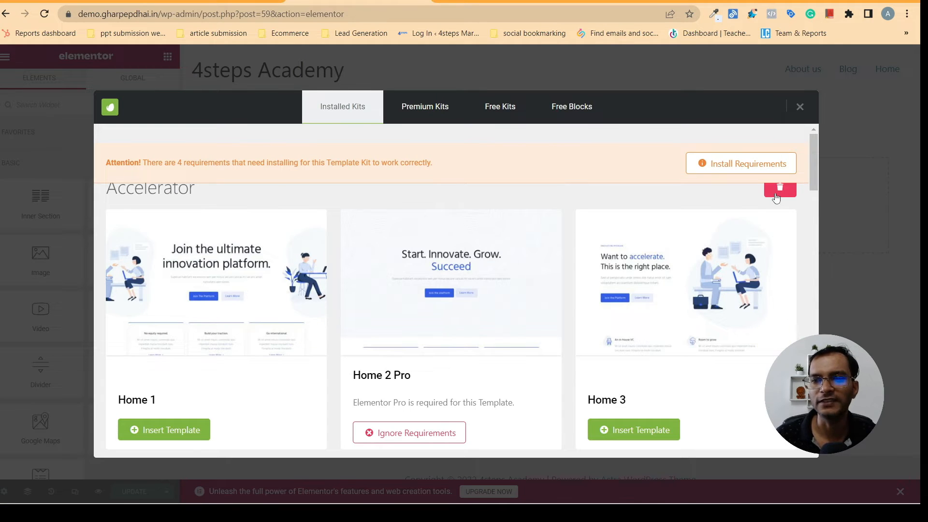
{"action": "left_click_drag", "start_coordinate": [816, 176], "coordinate": [860, 263]}
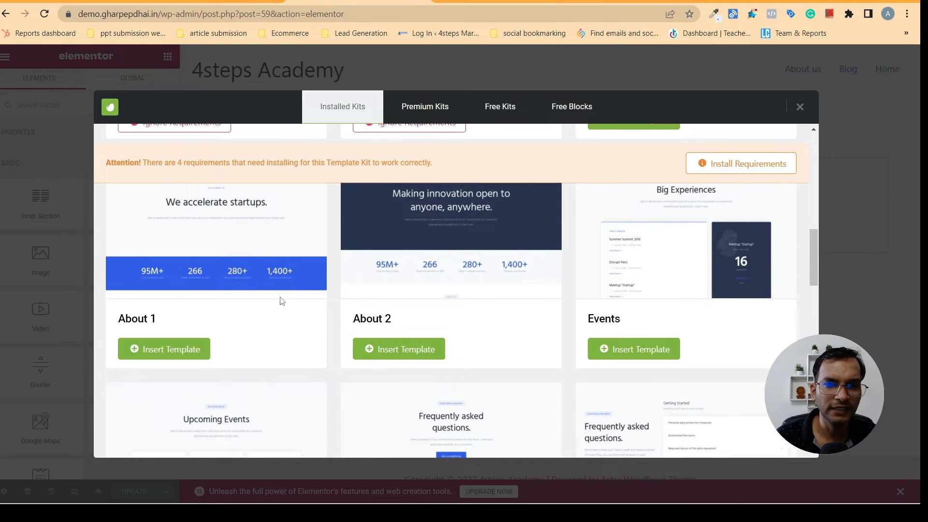
{"action": "left_click", "coordinate": [311, 285]}
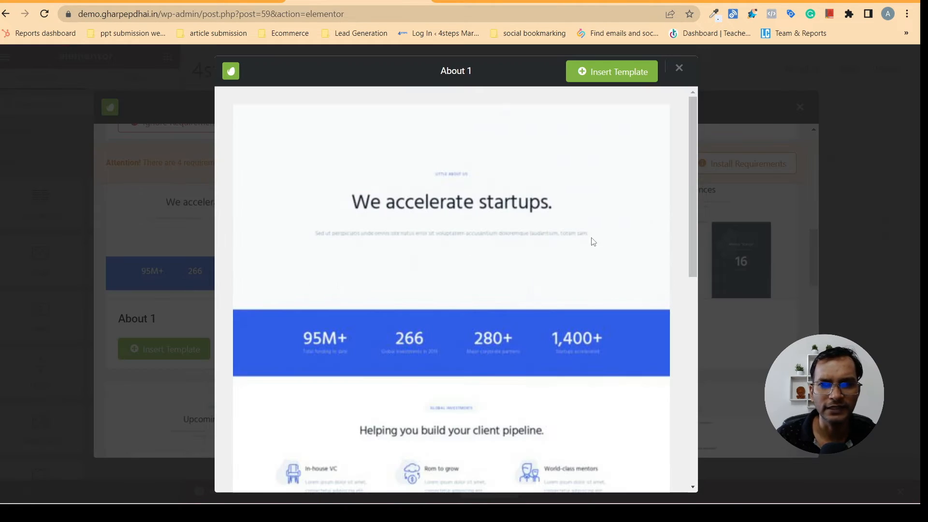
{"action": "left_click_drag", "start_coordinate": [692, 189], "coordinate": [745, 178]}
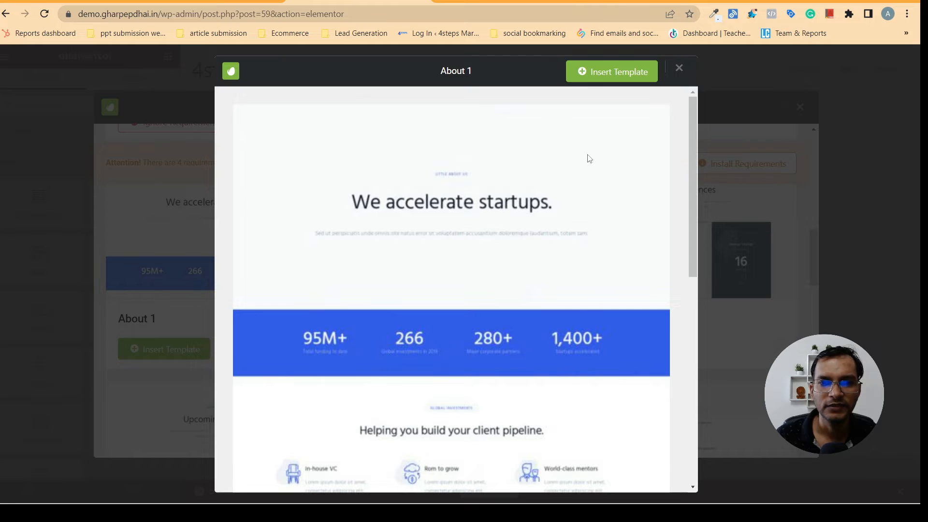
{"action": "left_click", "coordinate": [617, 76]}
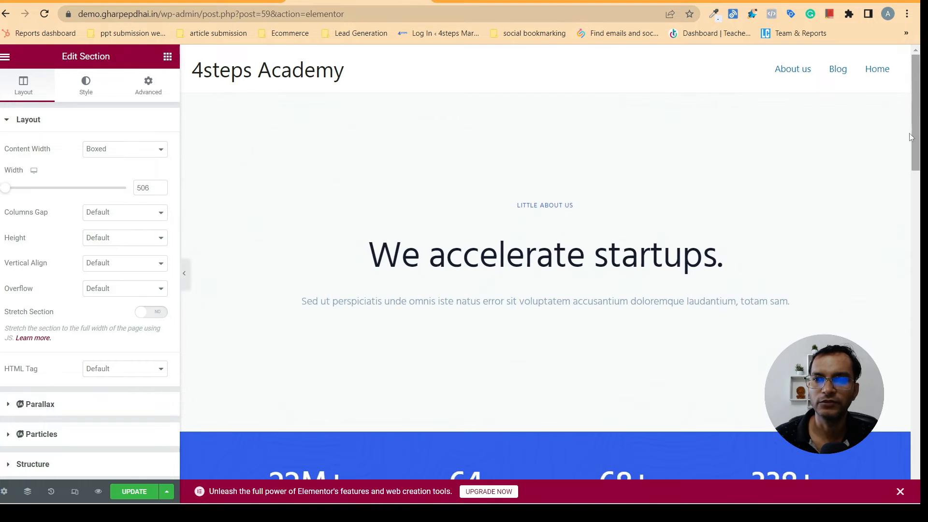
{"action": "left_click_drag", "start_coordinate": [919, 148], "coordinate": [921, 127]}
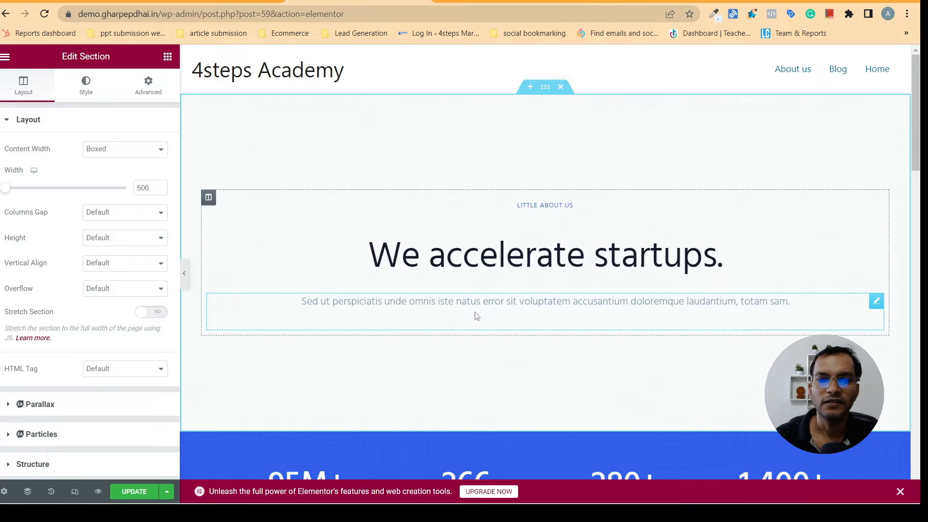
{"action": "mouse_move", "coordinate": [913, 133]}
{"action": "left_mouse_down"}
{"action": "mouse_move", "coordinate": [913, 154]}
{"action": "mouse_move", "coordinate": [914, 133]}
{"action": "left_mouse_up"}
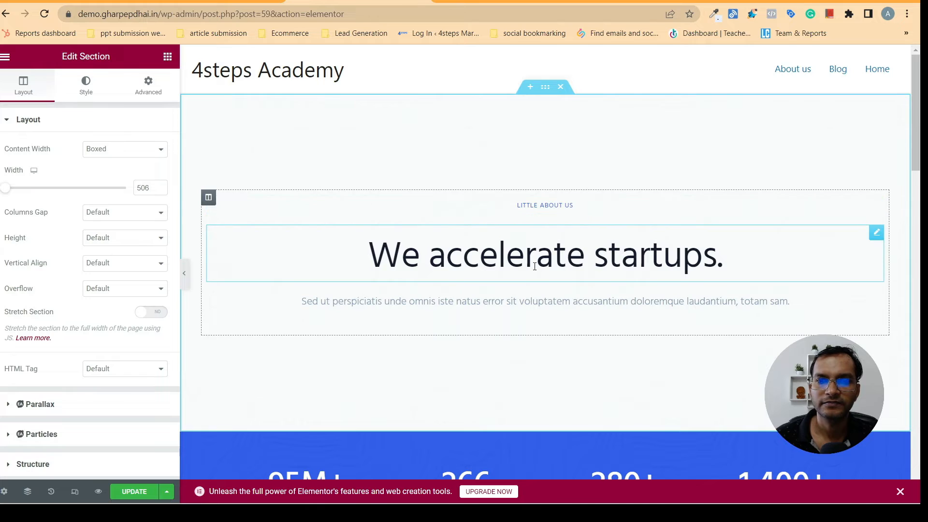
Compare the opening section with the reference site's About Us page and replace its main heading with "We build career"
{"action": "left_click", "coordinate": [722, 252]}
{"action": "left_click", "coordinate": [646, 1]}
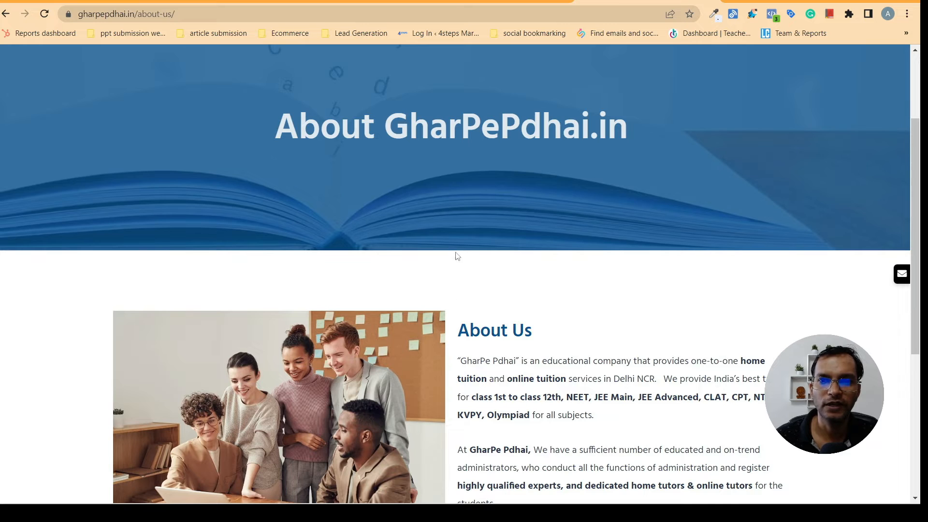
{"action": "left_click", "coordinate": [506, 1]}
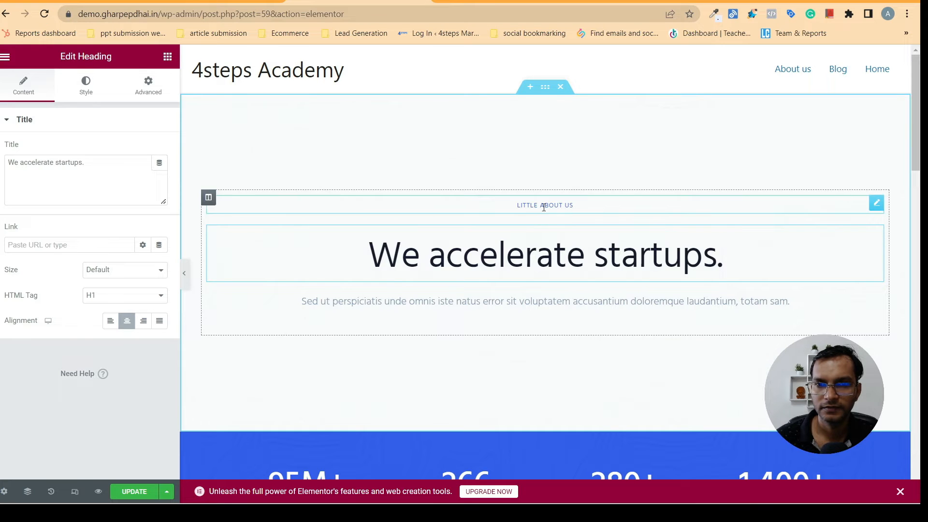
{"action": "left_click", "coordinate": [118, 171]}
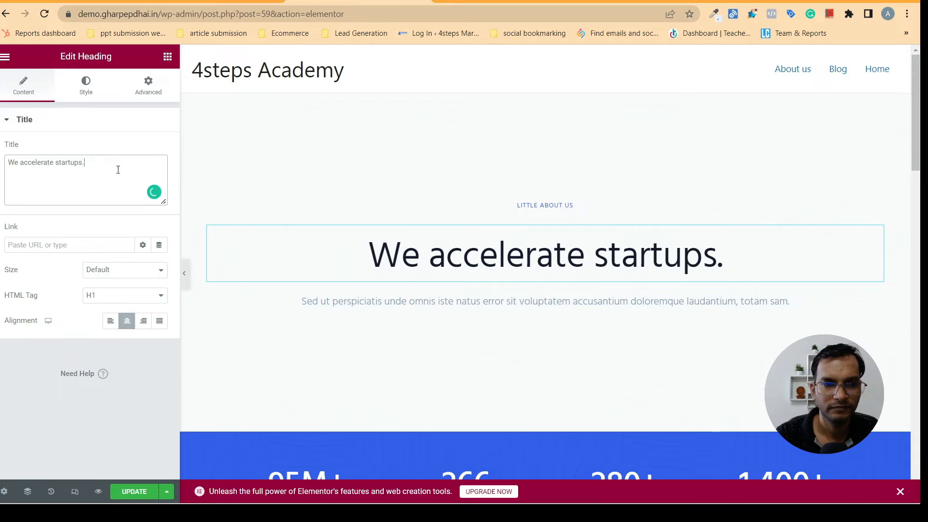
{"action": "key", "text": "BackSpace"}
{"action": "key", "text": "BackSpace"}
{"action": "key", "text": "BackSpace"}
{"action": "key", "text": "BackSpace"}
{"action": "key", "text": "BackSpace"}
{"action": "key", "text": "BackSpace"}
{"action": "key", "text": "BackSpace"}
{"action": "key", "text": "BackSpace"}
{"action": "key", "text": "BackSpace"}
{"action": "key", "text": "BackSpace"}
{"action": "key", "text": "BackSpace"}
{"action": "key", "text": "BackSpace"}
{"action": "key", "text": "BackSpace"}
{"action": "key", "text": "BackSpace"}
{"action": "key", "text": "BackSpace"}
{"action": "key", "text": "BackSpace"}
{"action": "key", "text": "BackSpace"}
{"action": "key", "text": "BackSpace"}
{"action": "key", "text": "BackSpace"}
{"action": "key", "text": "BackSpace"}
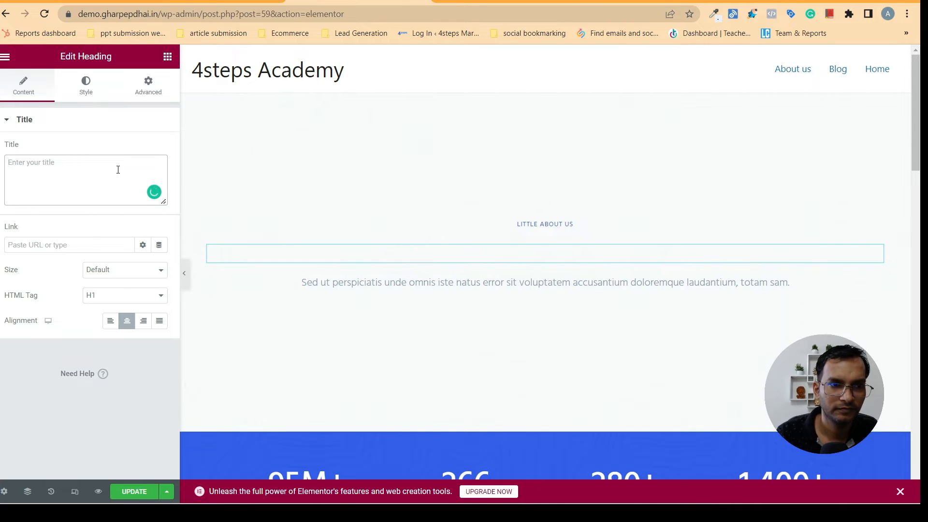
{"action": "key", "text": "Caps_Lock"}
{"action": "type", "text": "W"}
{"action": "key", "text": "Caps_Lock"}
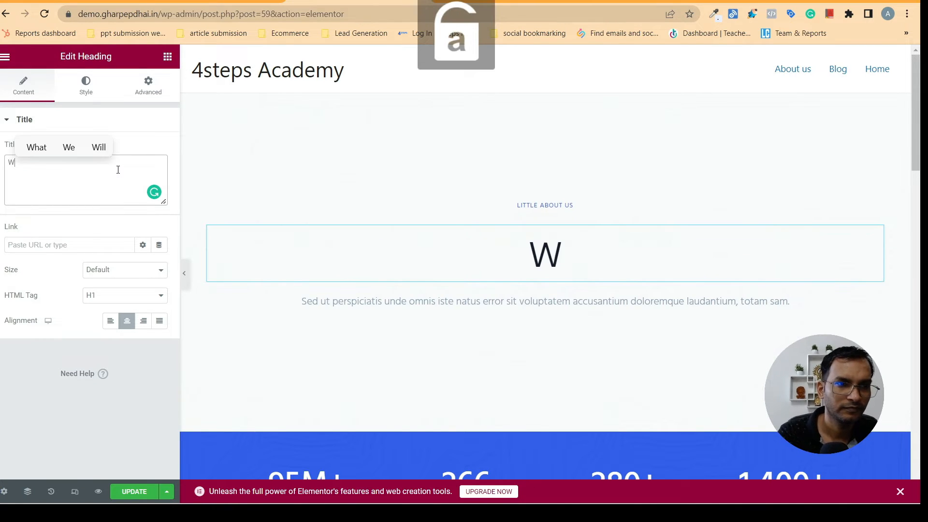
{"action": "type", "text": "e b"}
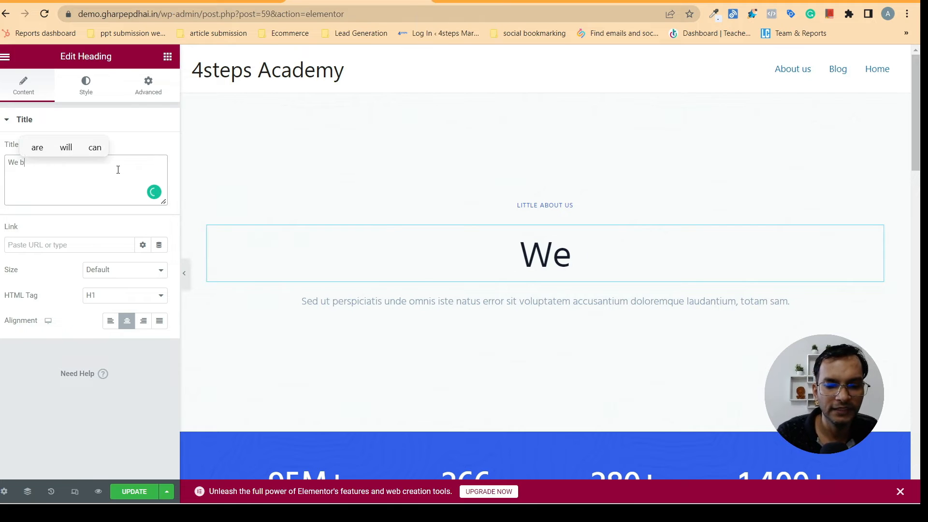
{"action": "type", "text": "uild "}
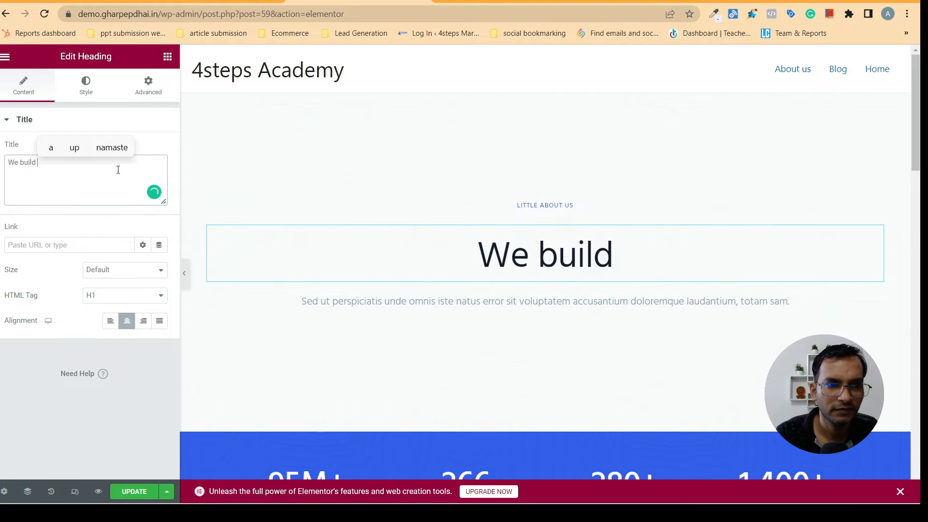
{"action": "type", "text": "career"}
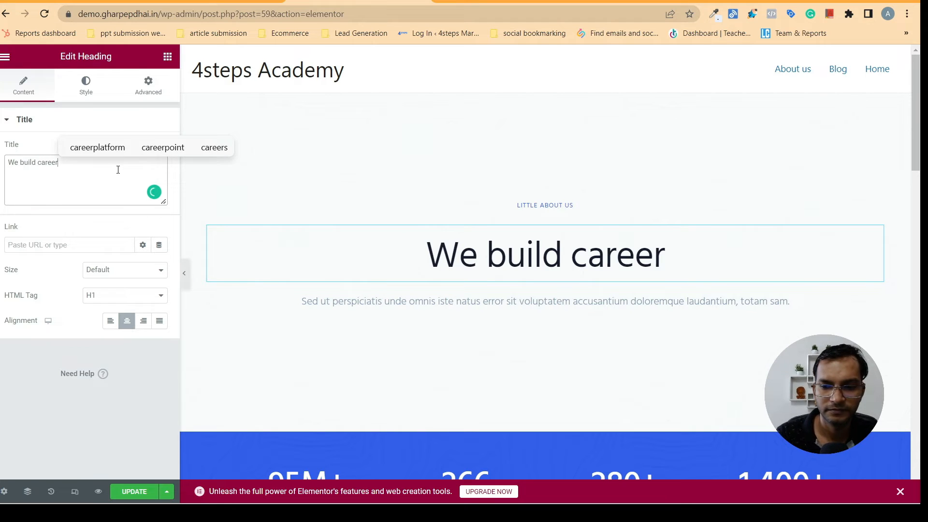
Reword the opening section's main heading as "We help to shape career"
{"action": "key", "text": "BackSpace"}
{"action": "key", "text": "BackSpace"}
{"action": "key", "text": "BackSpace"}
{"action": "key", "text": "BackSpace"}
{"action": "key", "text": "BackSpace"}
{"action": "key", "text": "BackSpace"}
{"action": "key", "text": "BackSpace"}
{"action": "key", "text": "BackSpace"}
{"action": "key", "text": "BackSpace"}
{"action": "key", "text": "BackSpace"}
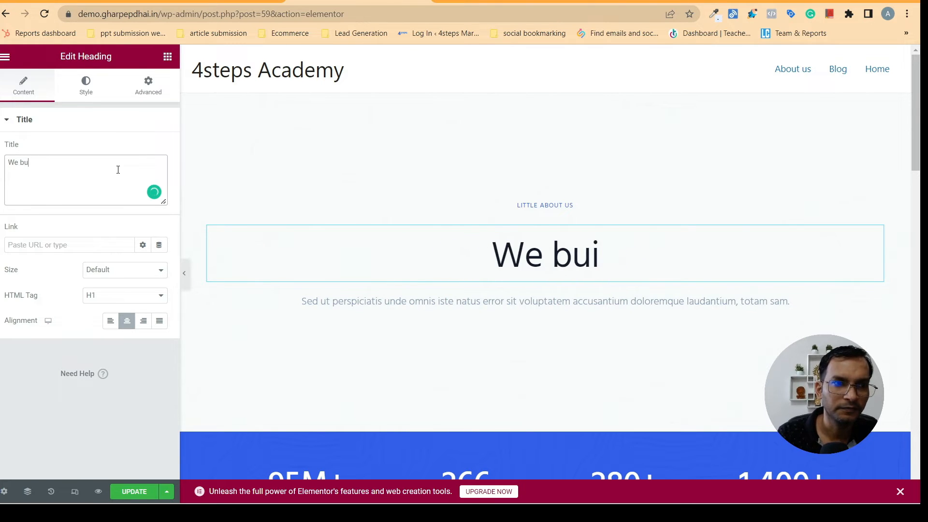
{"action": "key", "text": "BackSpace"}
{"action": "key", "text": "BackSpace"}
{"action": "type", "text": "he"}
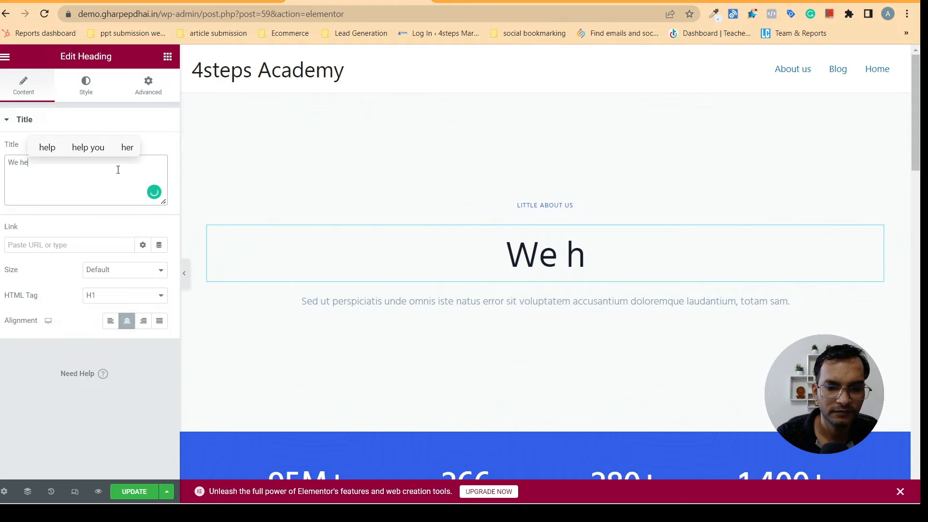
{"action": "type", "text": "lp t"}
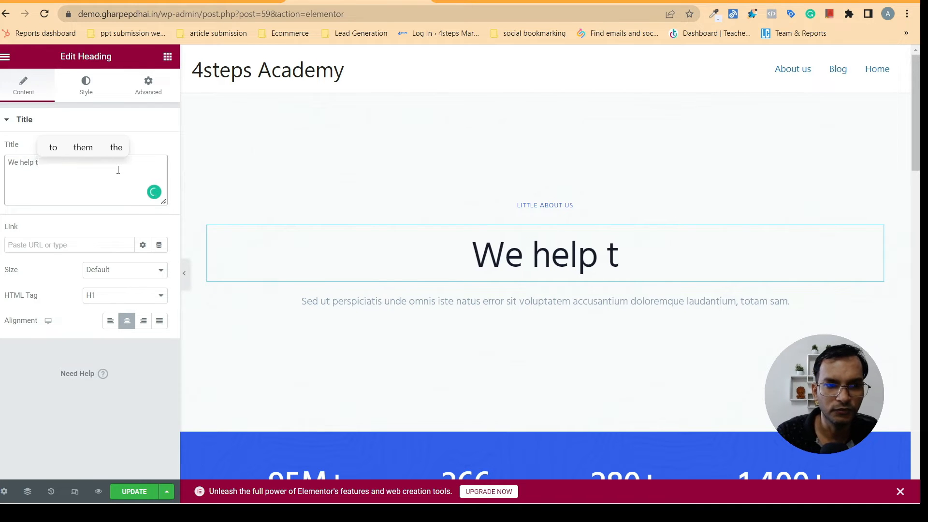
{"action": "type", "text": "o s"}
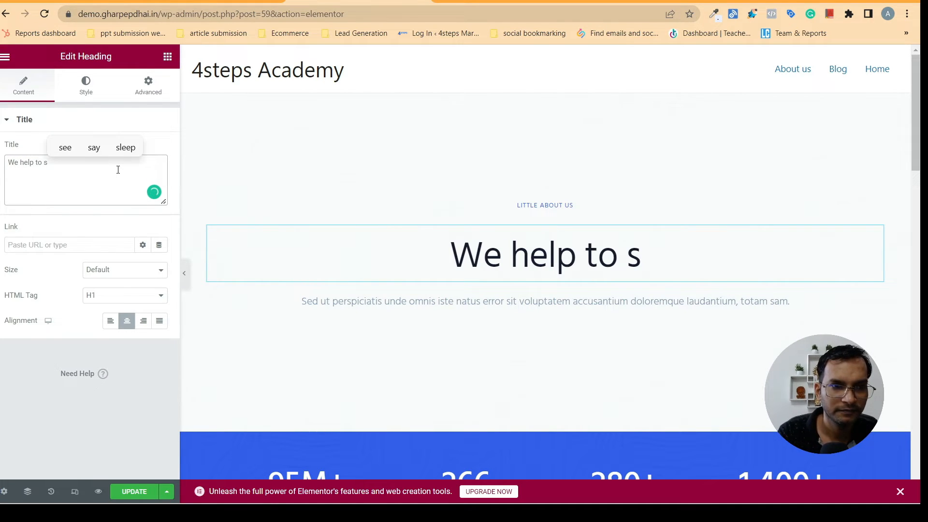
{"action": "type", "text": "hape "}
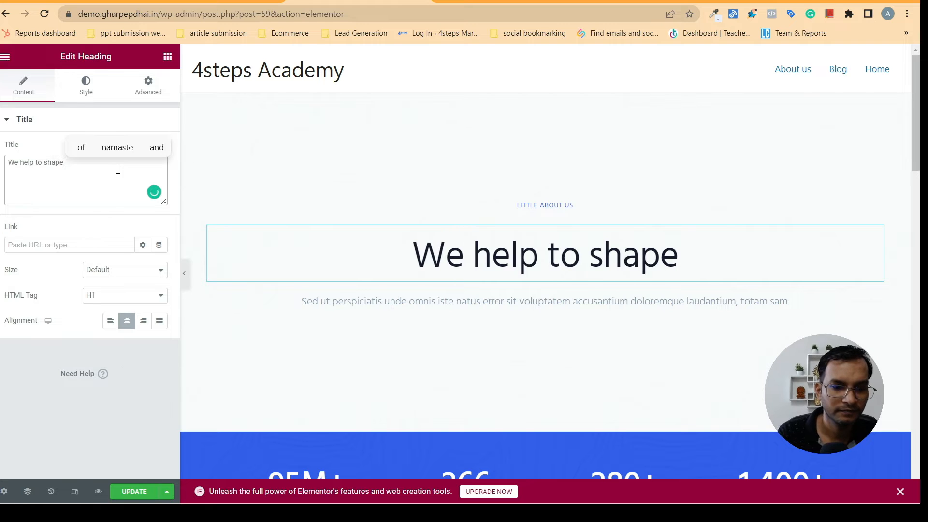
{"action": "type", "text": "career "}
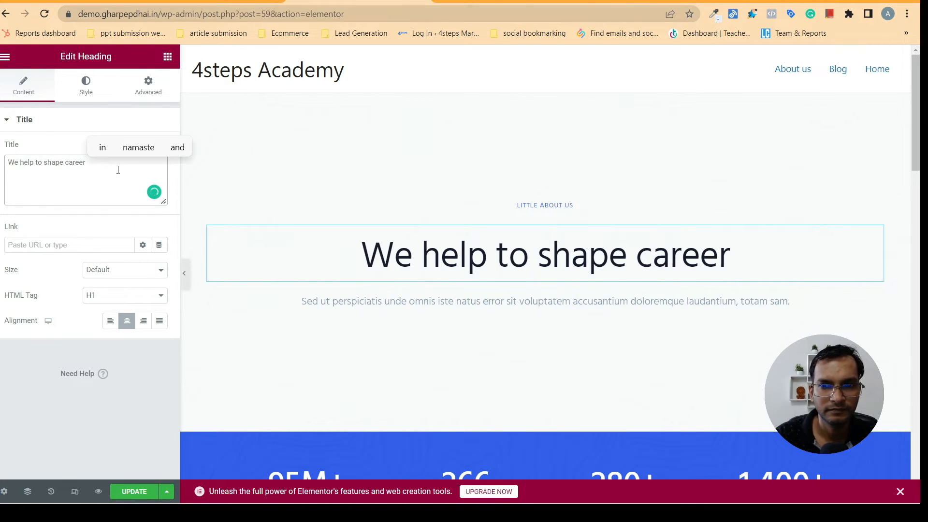
{"action": "type", "text": "to"}
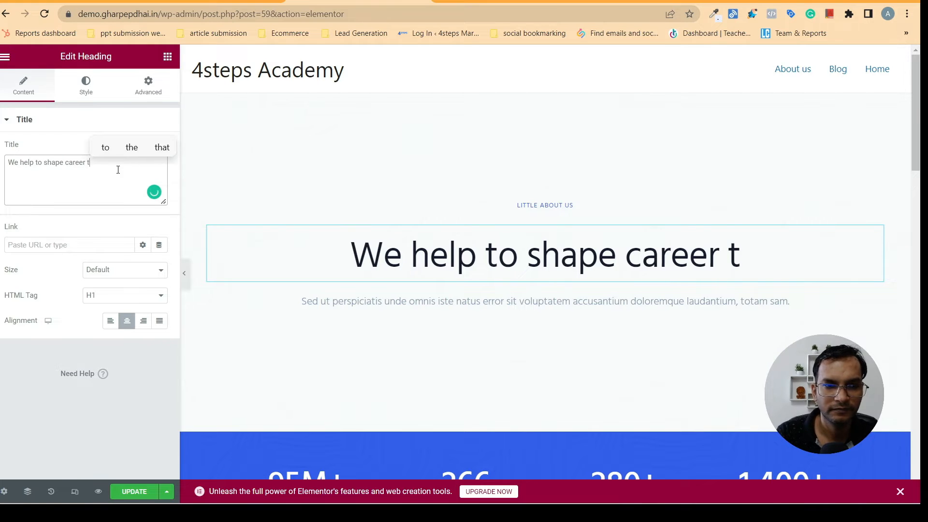
{"action": "key", "text": "BackSpace"}
{"action": "key", "text": "BackSpace"}
{"action": "key", "text": "BackSpace"}
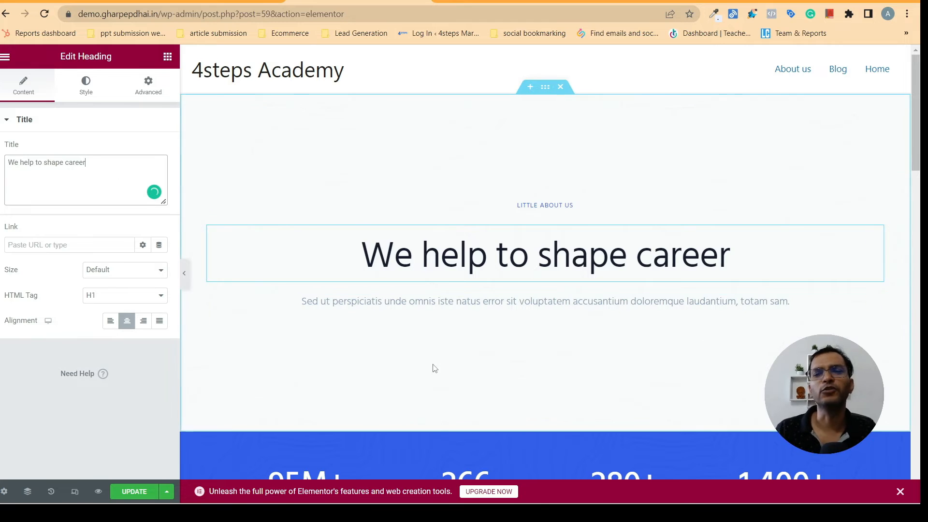
Replace the opening section's placeholder paragraph with the two About Us paragraphs copied from the gharpepdhai.in reference page
{"action": "left_click", "coordinate": [469, 317]}
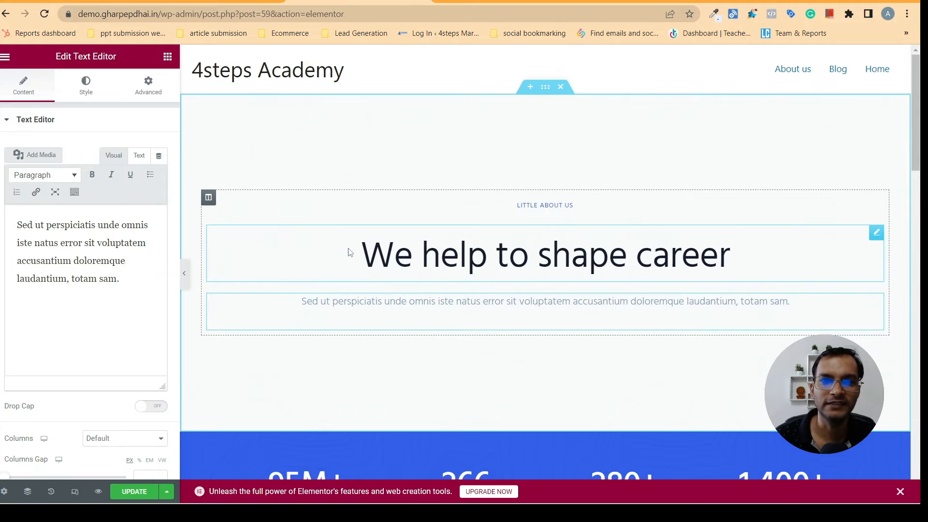
{"action": "left_click_drag", "start_coordinate": [918, 129], "coordinate": [921, 166]}
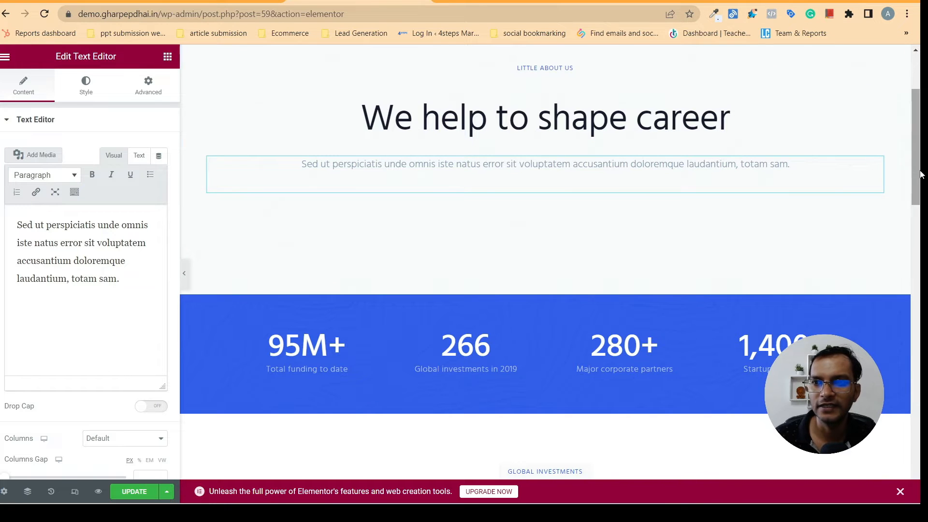
{"action": "left_click_drag", "start_coordinate": [917, 173], "coordinate": [918, 137]}
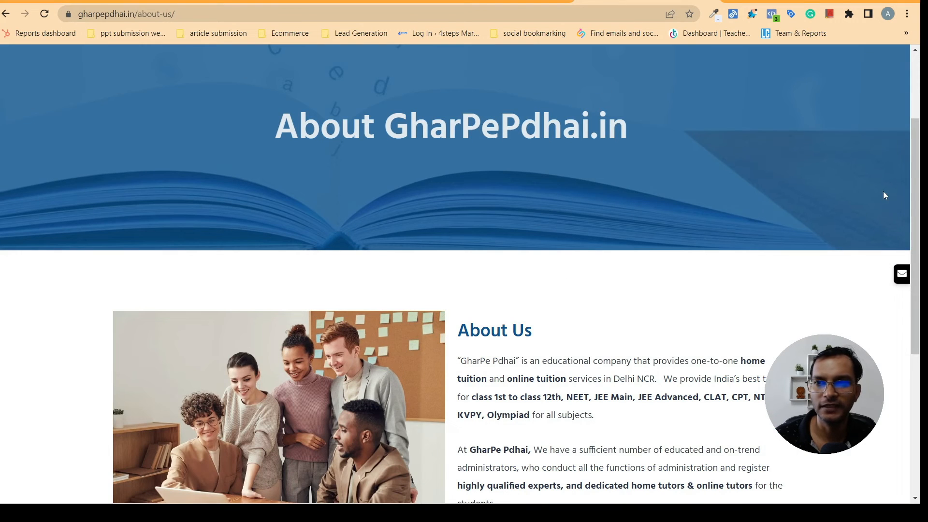
{"action": "scroll", "coordinate": [444, 270], "scroll_direction": "down", "scroll_amount": 3}
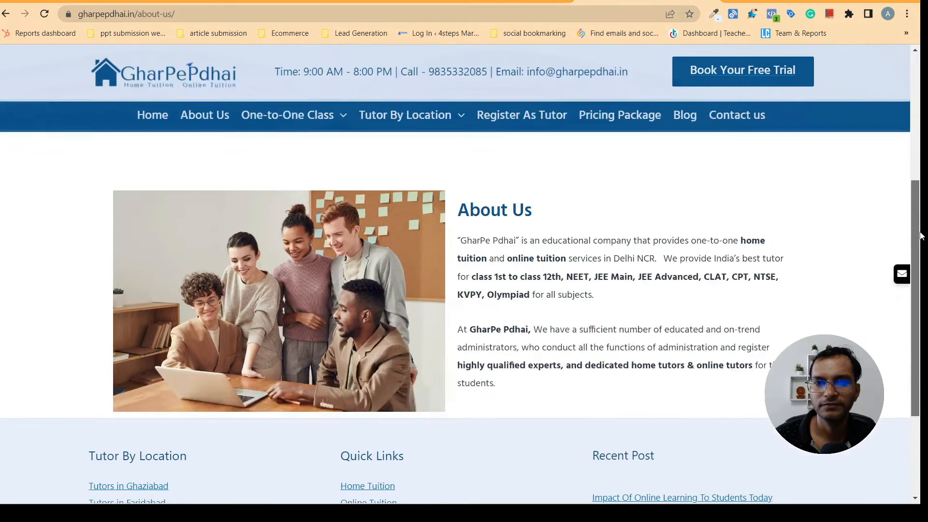
{"action": "left_click_drag", "start_coordinate": [455, 239], "coordinate": [663, 387]}
{"action": "right_click", "coordinate": [577, 277]}
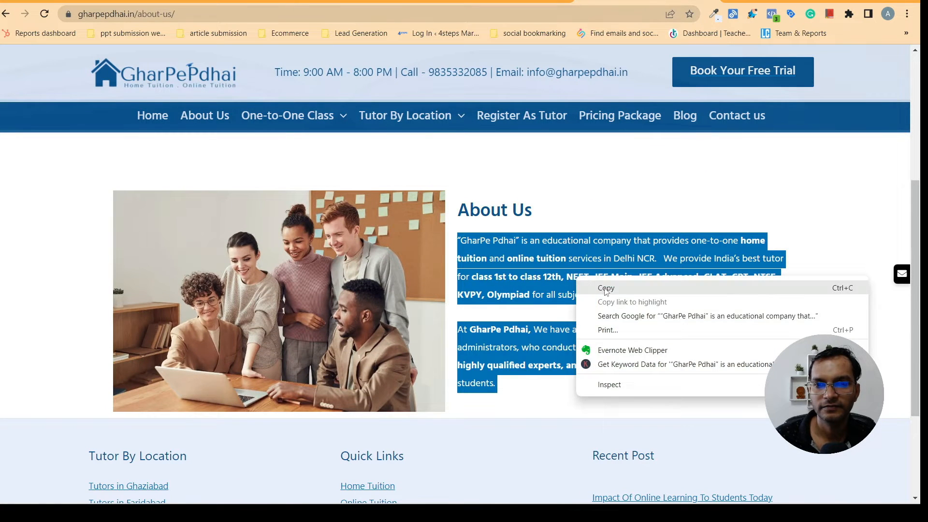
{"action": "left_click", "coordinate": [602, 288]}
{"action": "key", "text": "ctrl+Tab"}
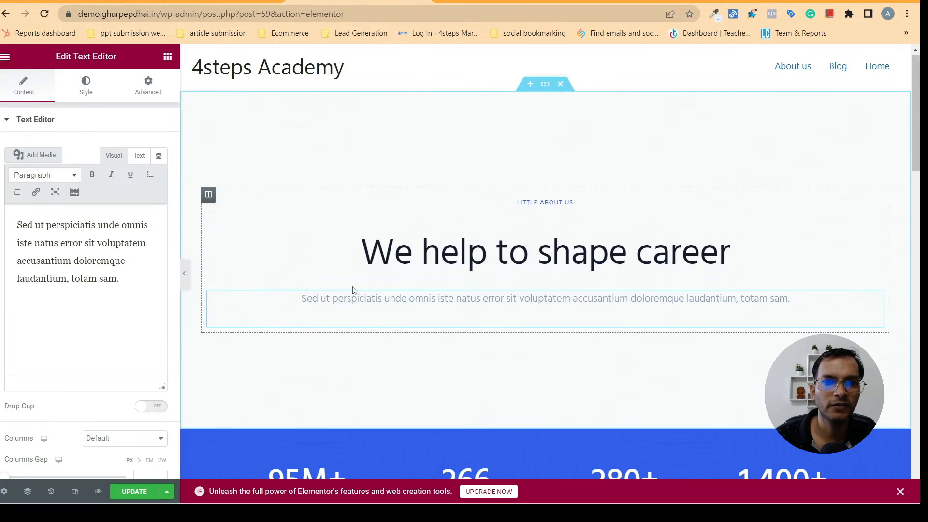
{"action": "left_click_drag", "start_coordinate": [133, 294], "coordinate": [6, 201]}
{"action": "right_click", "coordinate": [42, 251]}
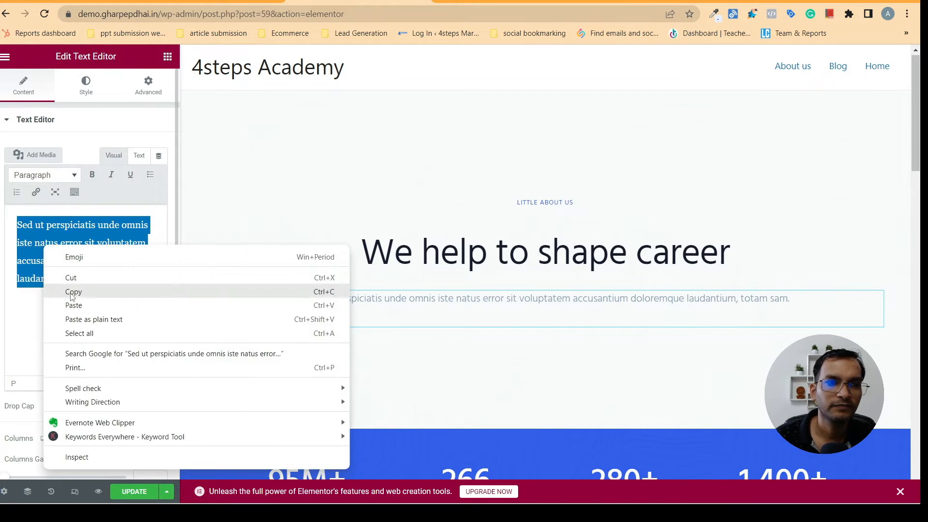
{"action": "left_click", "coordinate": [75, 304]}
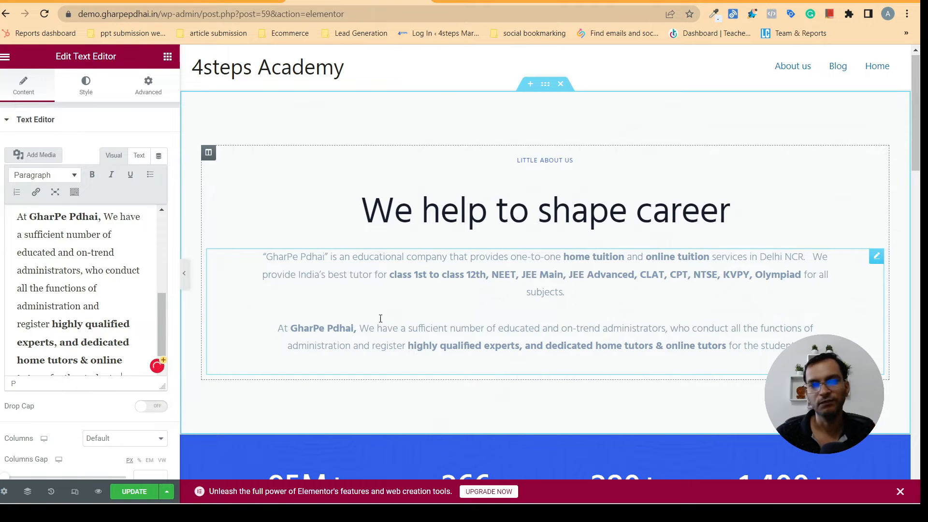
Apply the navy blue global color to the "We help to shape career" heading
{"action": "left_click", "coordinate": [557, 221]}
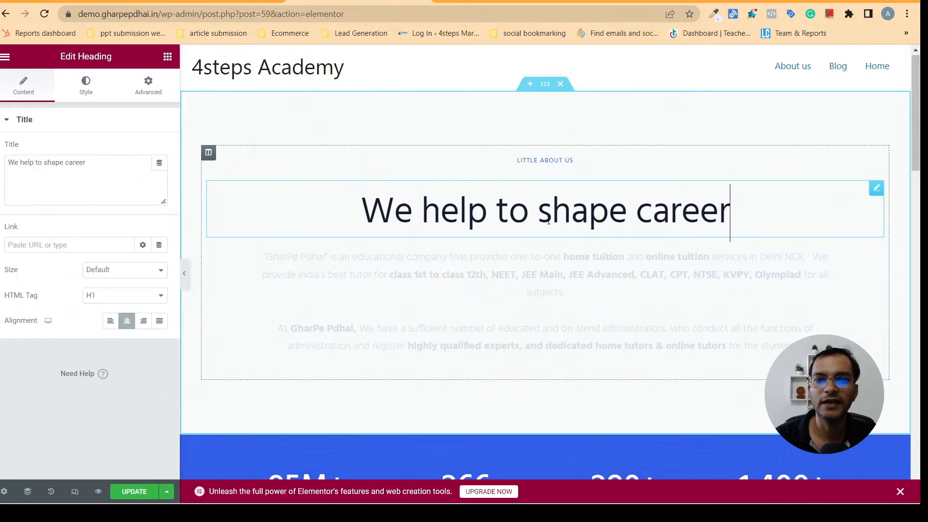
{"action": "left_click", "coordinate": [86, 88]}
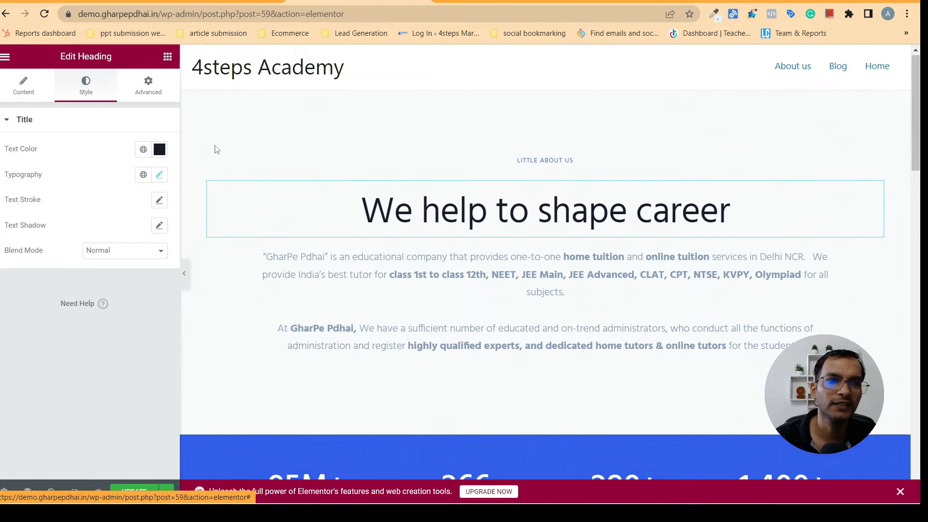
{"action": "left_click", "coordinate": [144, 149]}
{"action": "left_click", "coordinate": [50, 290]}
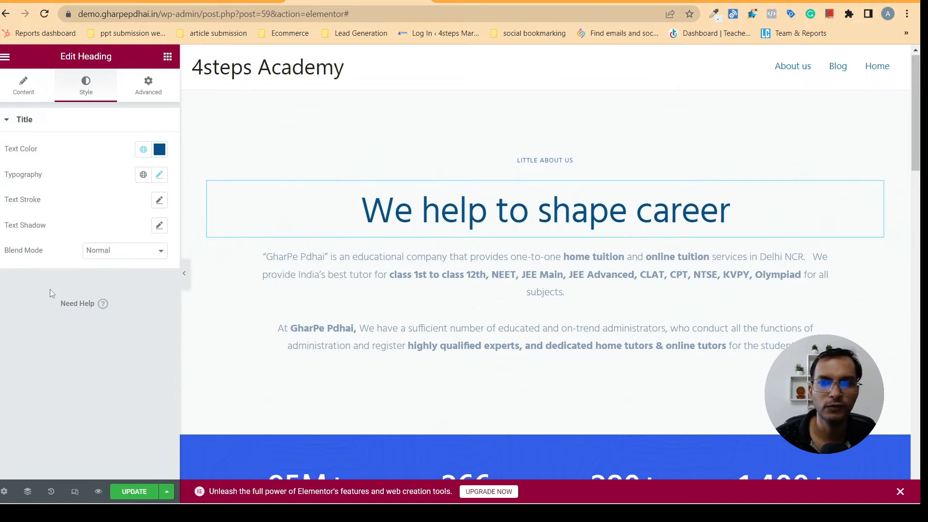
Set the main heading's typography to the Poppins font family at a size of 40 px
{"action": "left_click", "coordinate": [160, 174]}
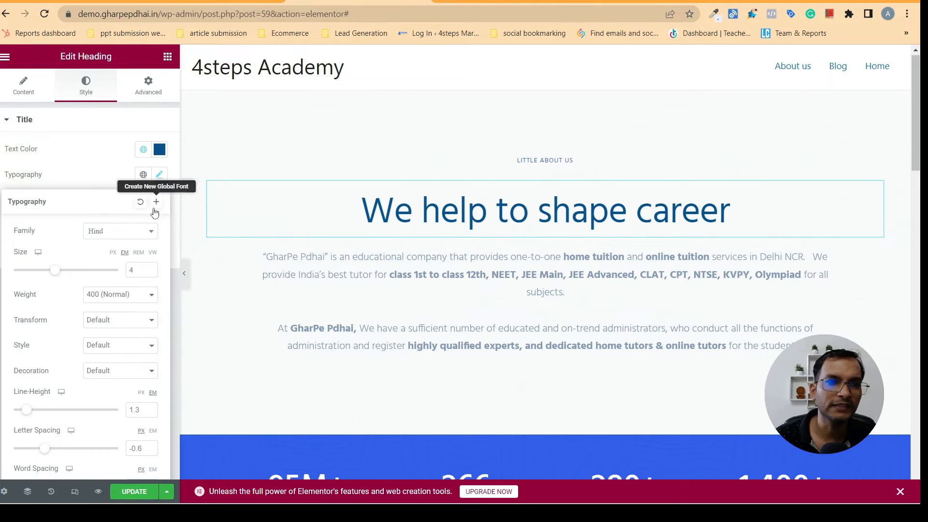
{"action": "left_click", "coordinate": [129, 236]}
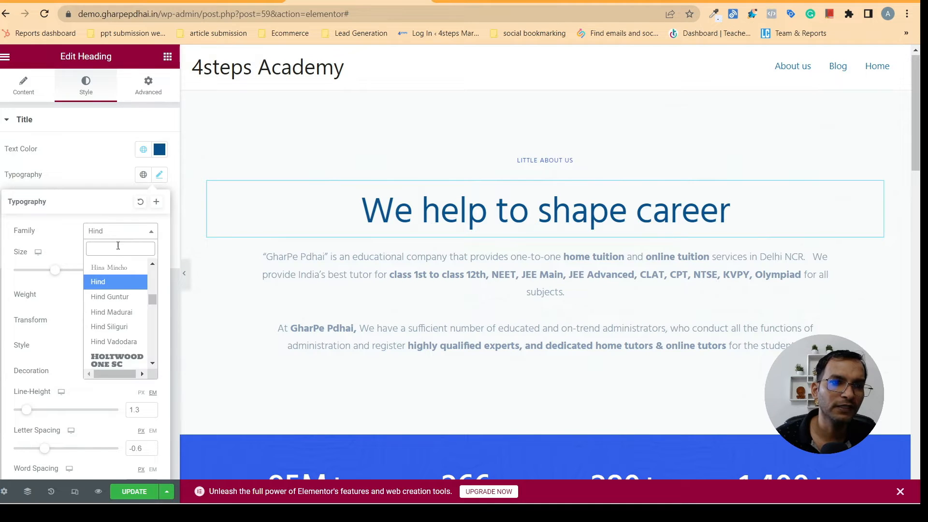
{"action": "type", "text": "pop"}
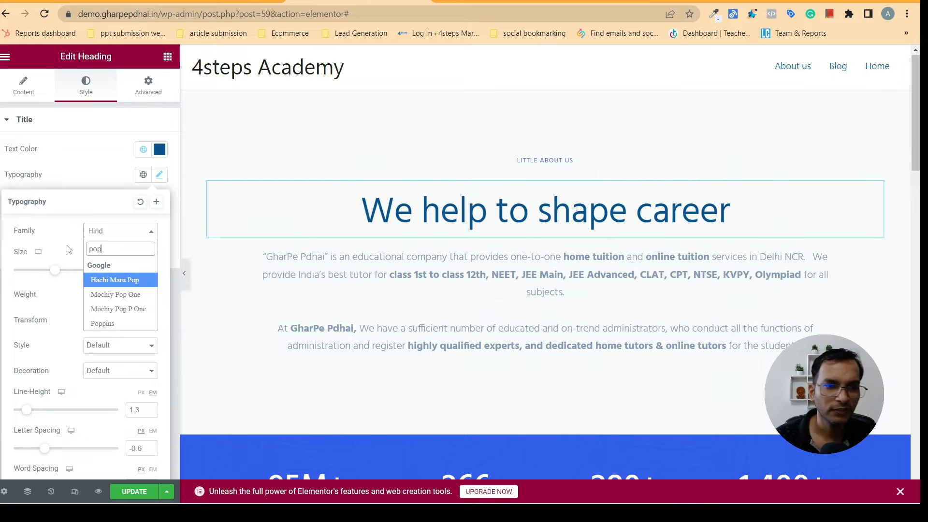
{"action": "left_click", "coordinate": [110, 324]}
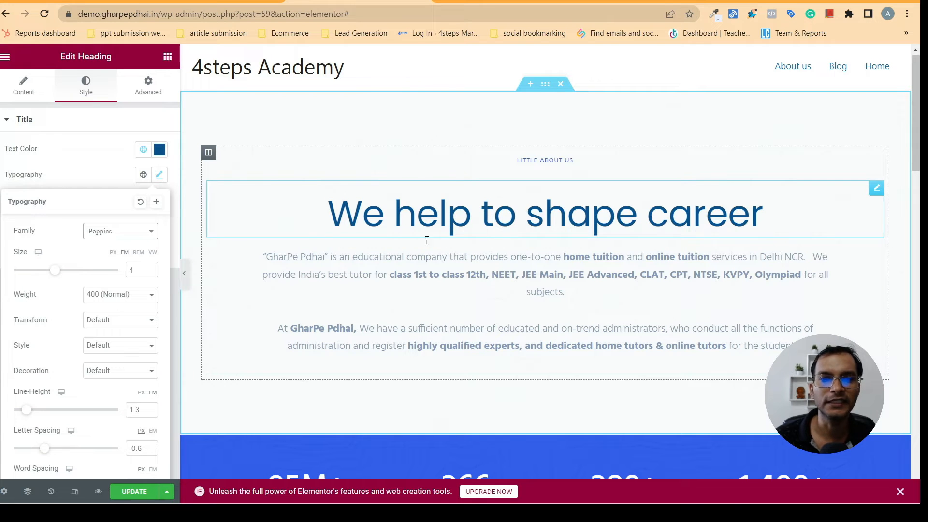
{"action": "left_click", "coordinate": [113, 252]}
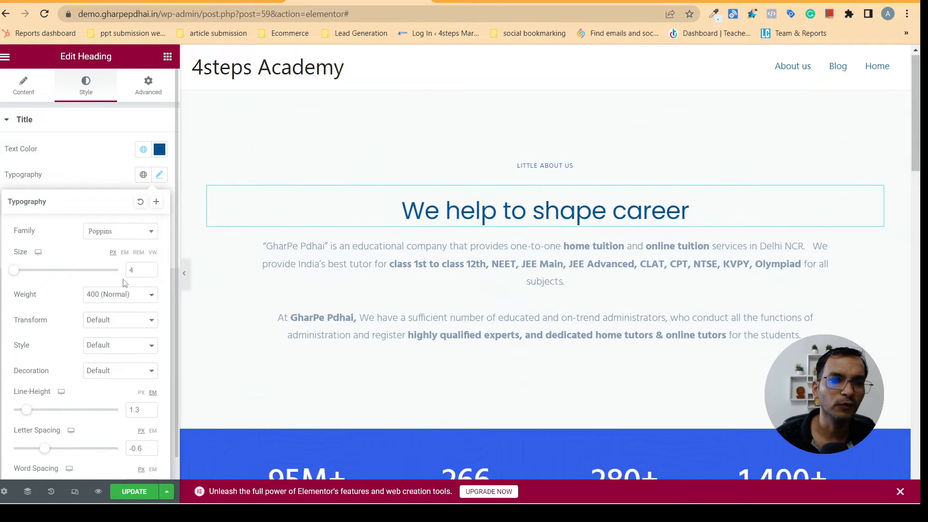
{"action": "left_click_drag", "start_coordinate": [10, 270], "coordinate": [35, 274]}
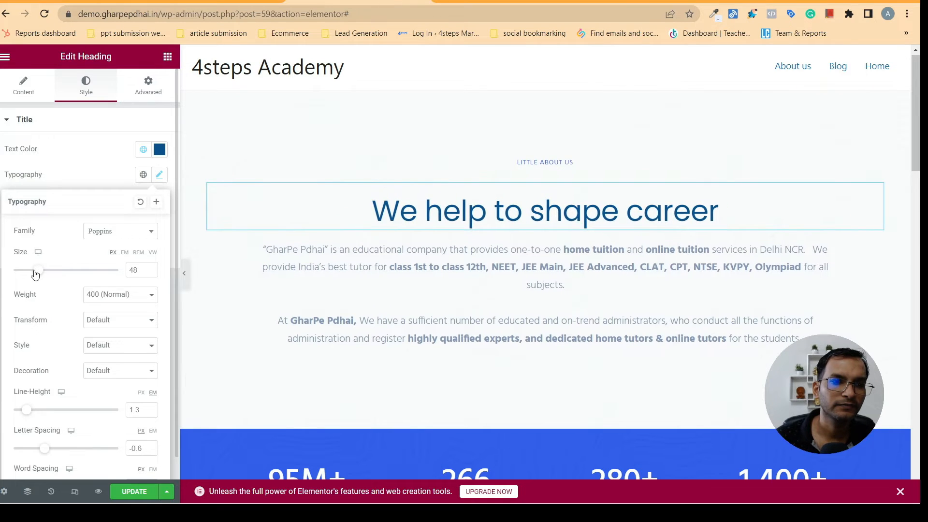
{"action": "left_click", "coordinate": [151, 274]}
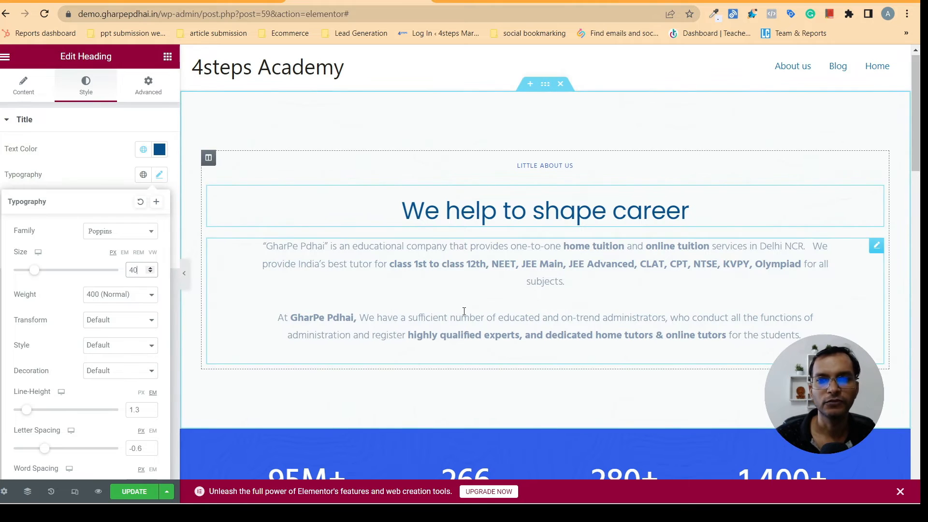
Apply the navy blue global color to the paragraph text below the main heading
{"action": "left_click", "coordinate": [454, 273]}
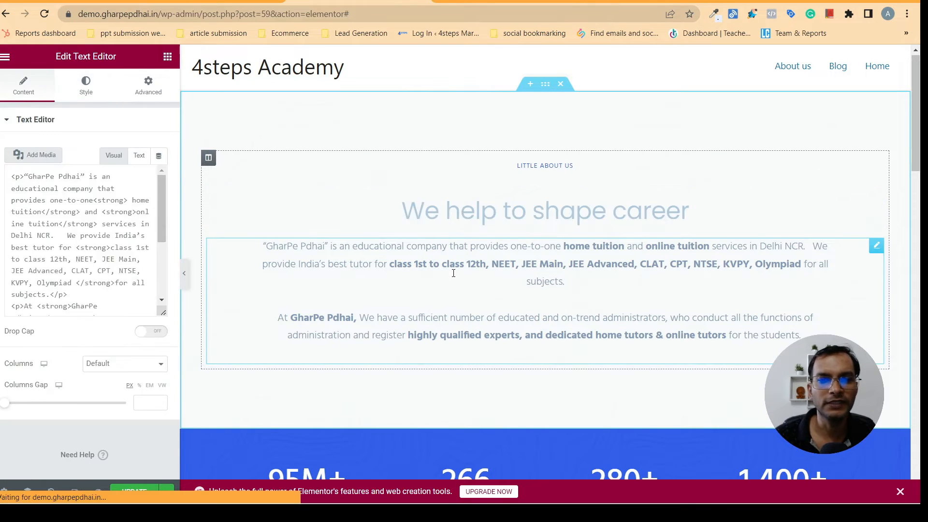
{"action": "left_click", "coordinate": [73, 94]}
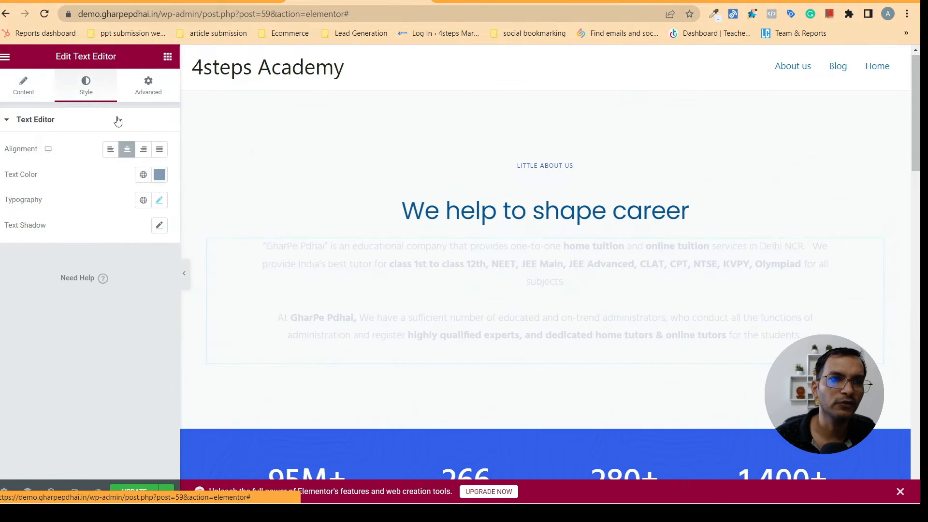
{"action": "left_click", "coordinate": [143, 175]}
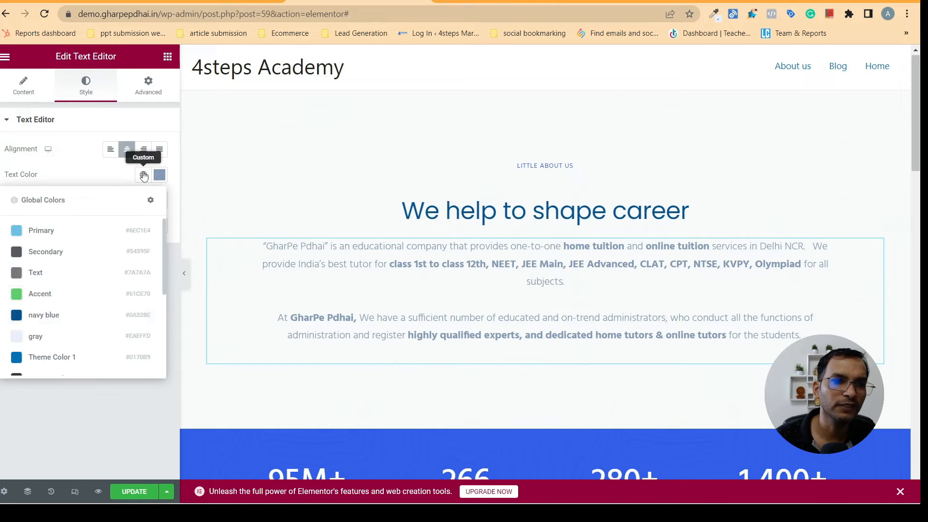
{"action": "left_click", "coordinate": [31, 314]}
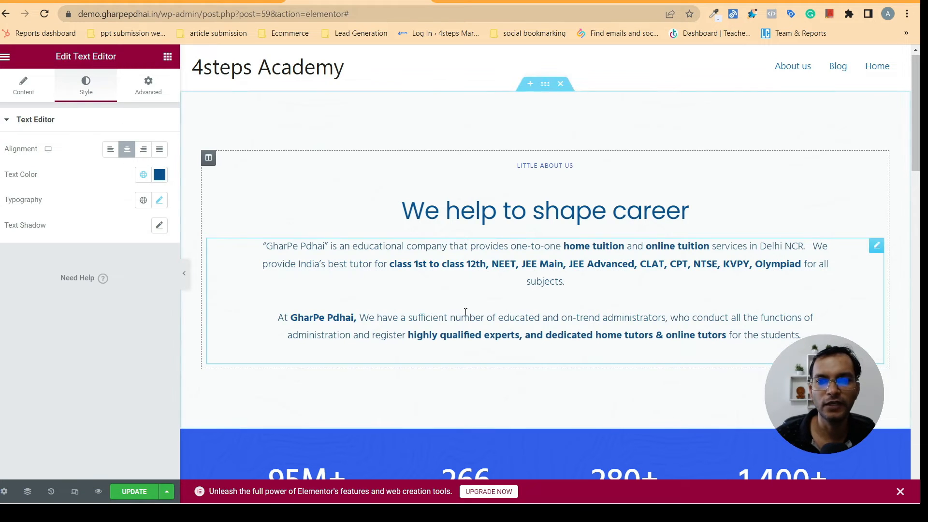
Set the opening paragraph's typography to the Roboto font family at a size of 16 px
{"action": "left_click", "coordinate": [158, 203]}
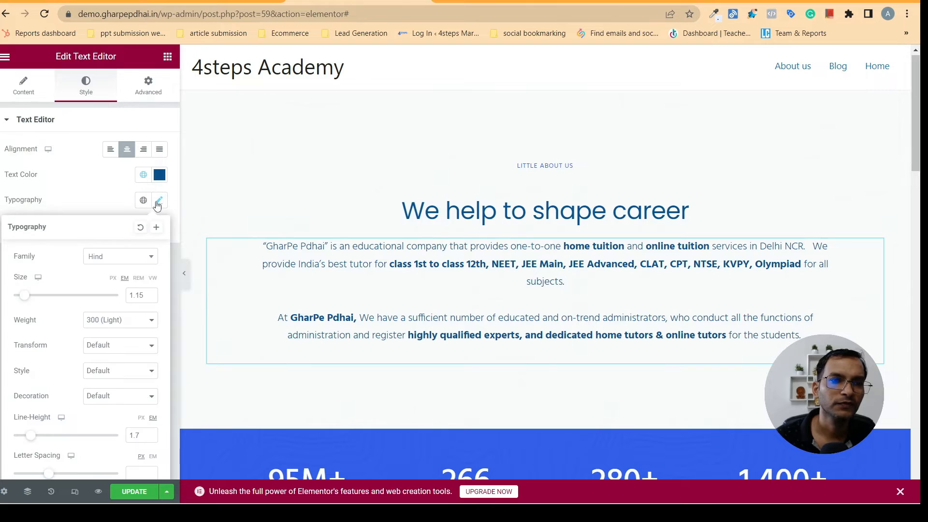
{"action": "left_click", "coordinate": [128, 262]}
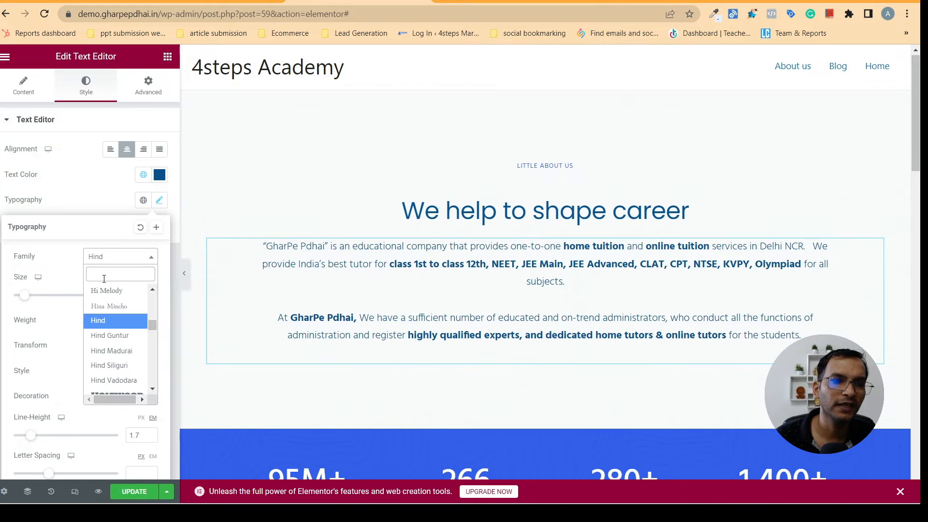
{"action": "type", "text": "robo"}
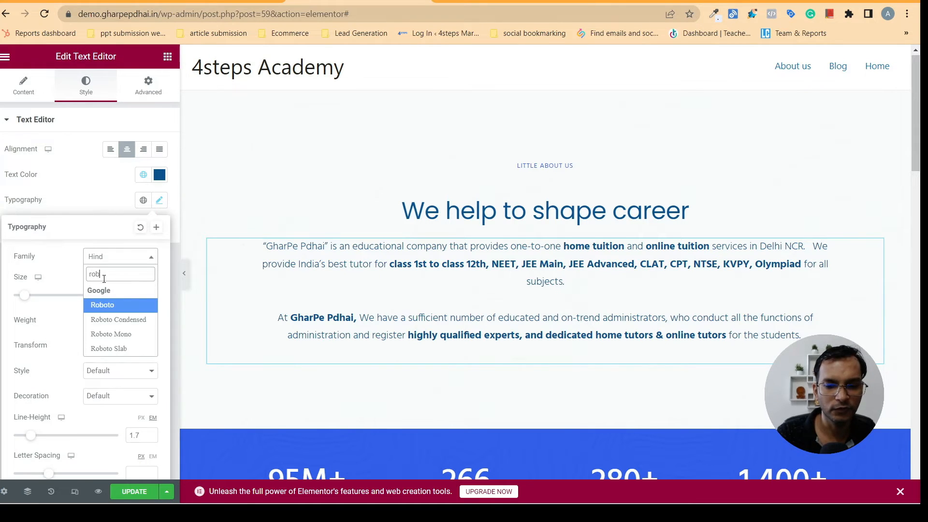
{"action": "left_click", "coordinate": [104, 308]}
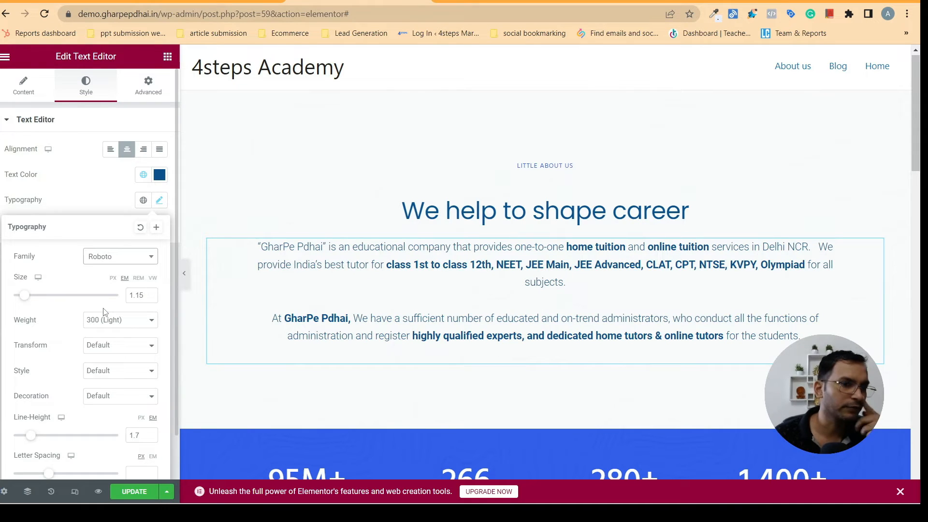
{"action": "left_click", "coordinate": [113, 278]}
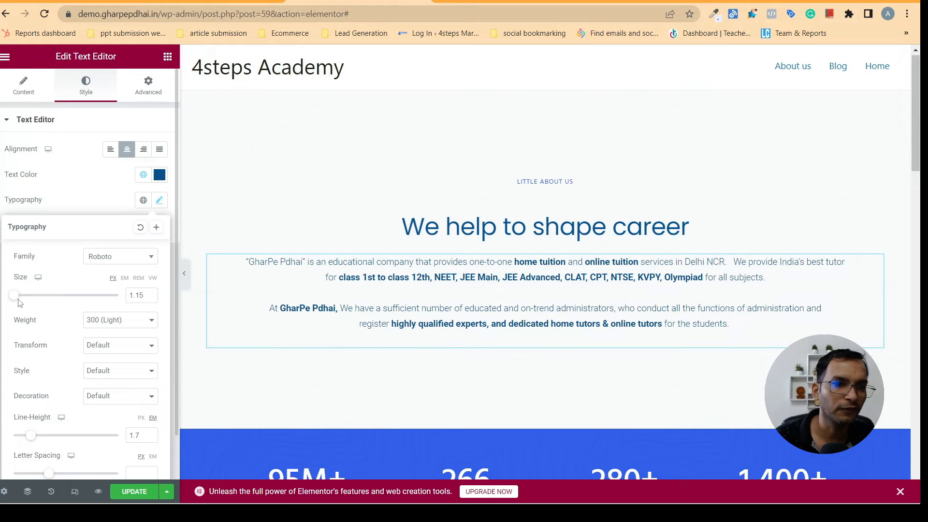
{"action": "left_click_drag", "start_coordinate": [19, 302], "coordinate": [23, 302]}
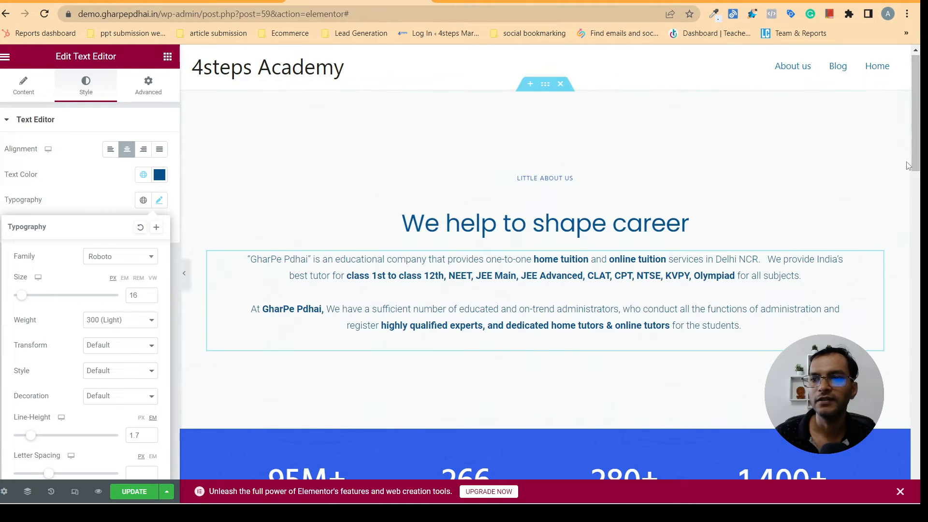
Change the number suffix of the "Total funding to date" counter in the blue statistics section to "Hours"
{"action": "scroll", "coordinate": [921, 140], "scroll_direction": "up", "scroll_amount": 1}
{"action": "scroll", "coordinate": [920, 141], "scroll_direction": "down", "scroll_amount": 6}
{"action": "scroll", "coordinate": [489, 167], "scroll_direction": "up", "scroll_amount": 5}
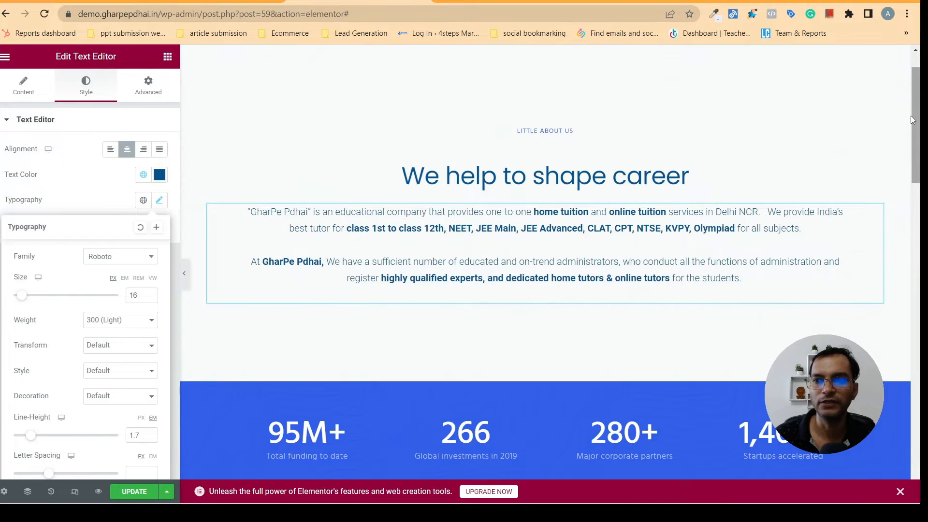
{"action": "scroll", "coordinate": [920, 127], "scroll_direction": "down", "scroll_amount": 5}
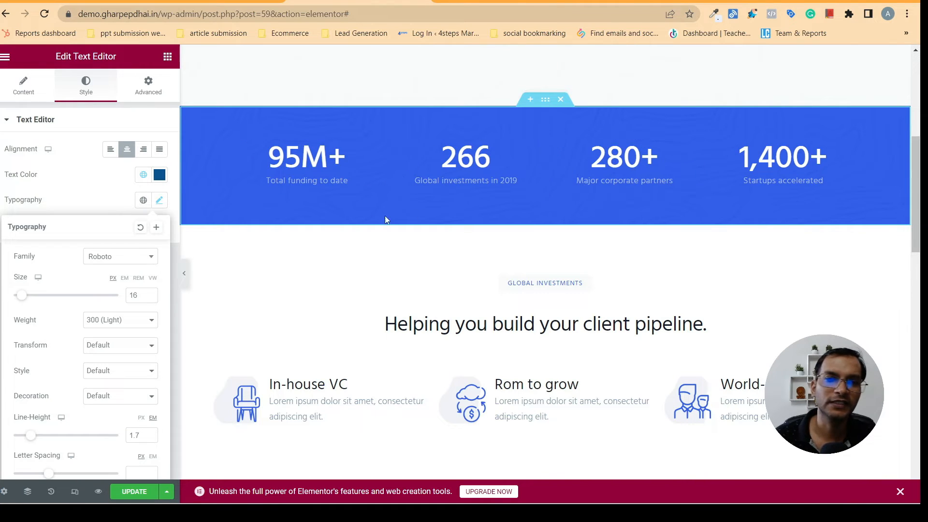
{"action": "left_click", "coordinate": [303, 170]}
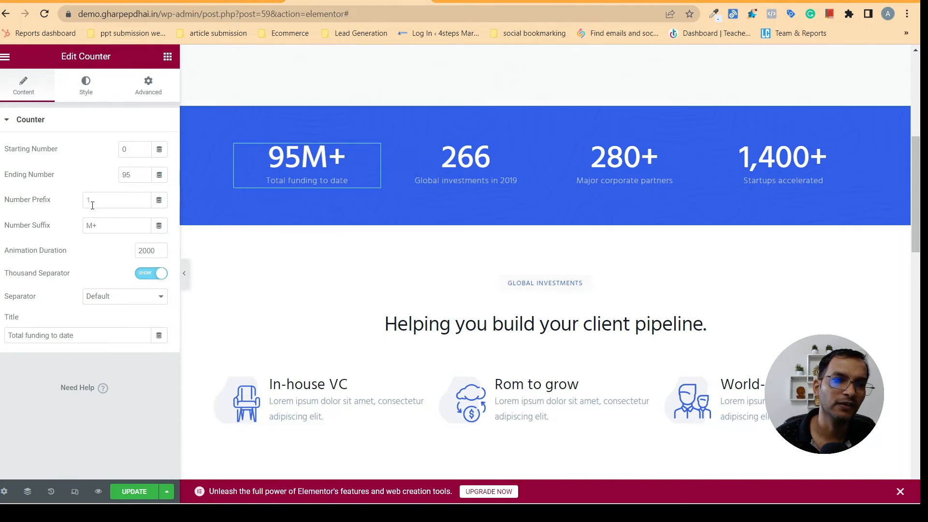
{"action": "left_click", "coordinate": [110, 223]}
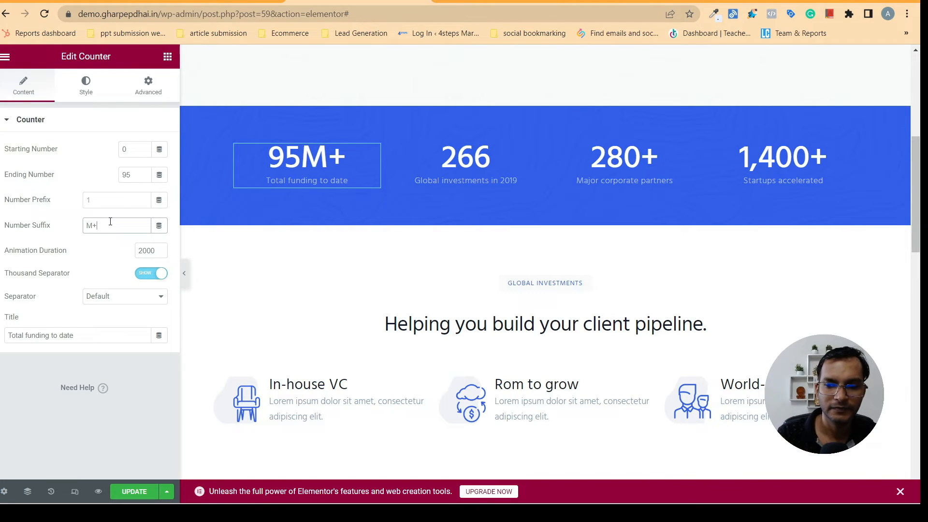
{"action": "key", "text": "BackSpace"}
{"action": "key", "text": "BackSpace"}
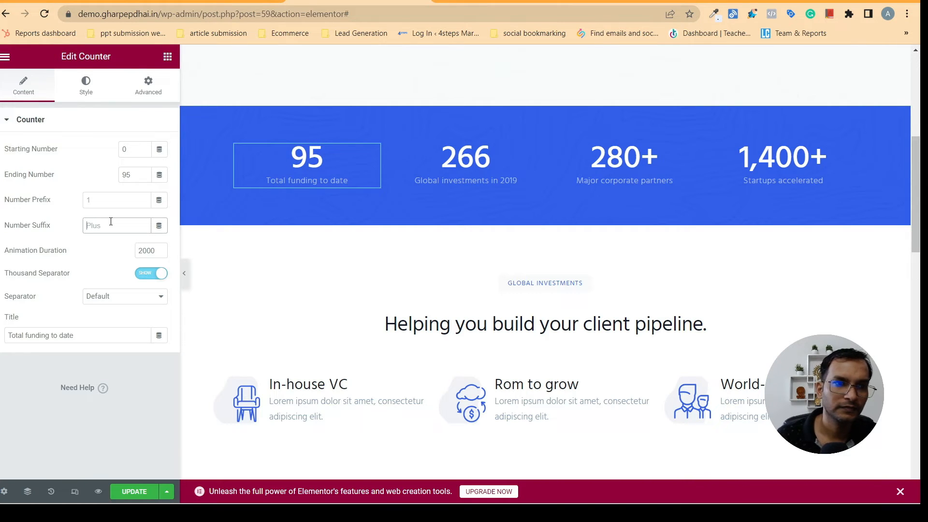
{"action": "type", "text": "H"}
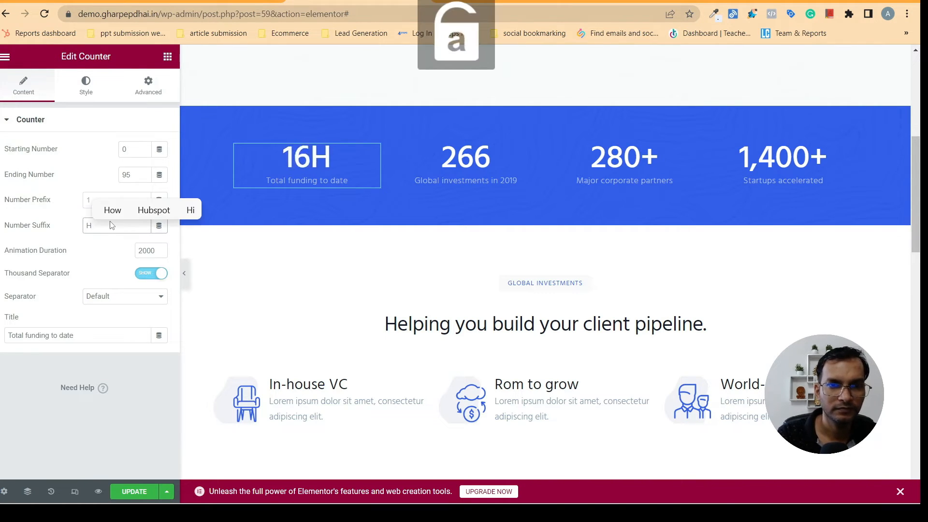
{"action": "type", "text": "ours"}
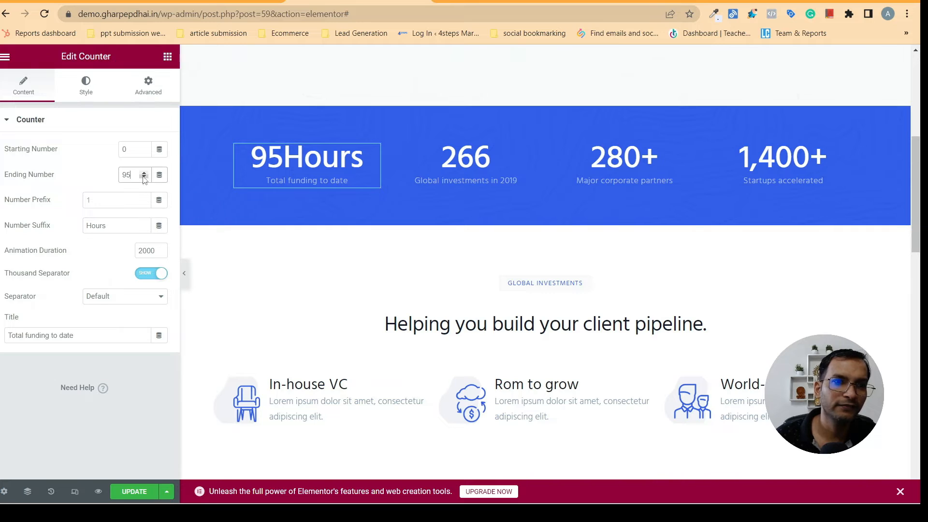
Set the "Total funding to date" counter's ending number to 115 and change its title to "Total completed session"
{"action": "key", "text": "BackSpace"}
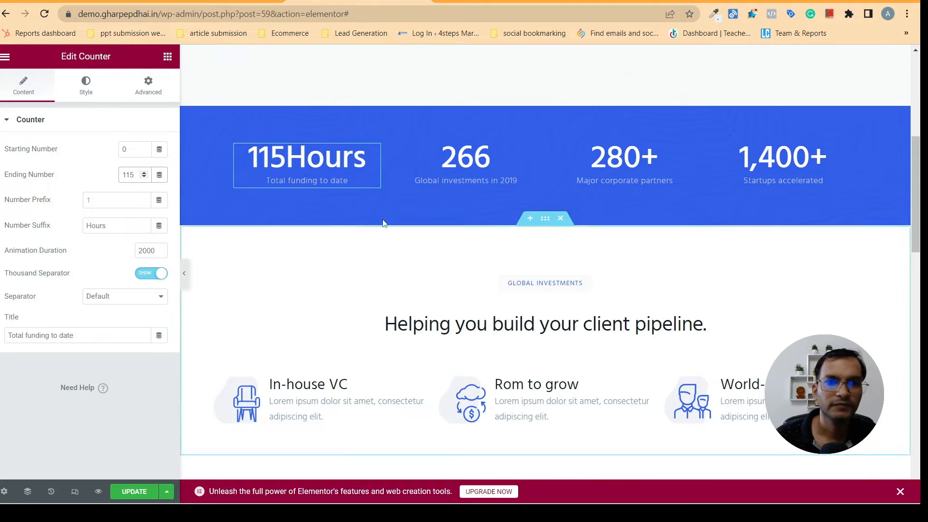
{"action": "left_click", "coordinate": [339, 187]}
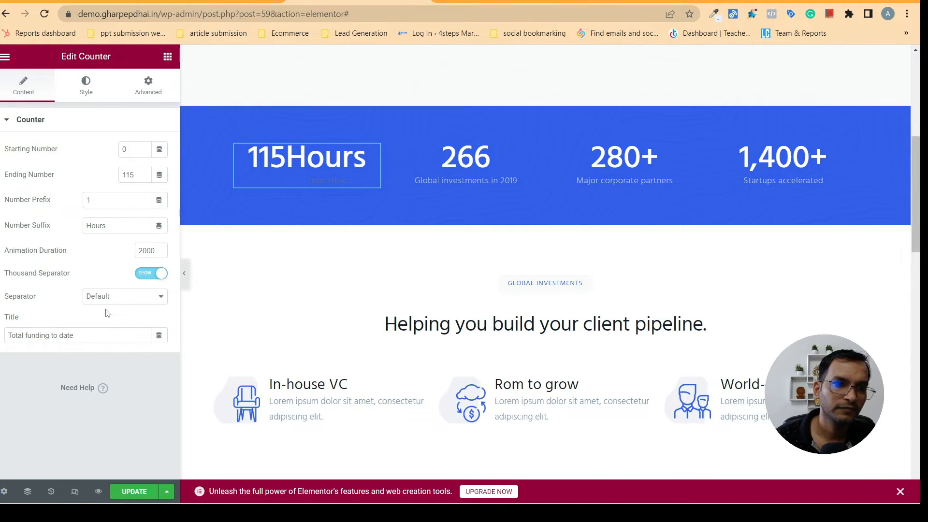
{"action": "left_click", "coordinate": [80, 337]}
{"action": "key", "text": "BackSpace"}
{"action": "key", "text": "BackSpace"}
{"action": "key", "text": "BackSpace"}
{"action": "key", "text": "BackSpace"}
{"action": "key", "text": "BackSpace"}
{"action": "key", "text": "BackSpace"}
{"action": "key", "text": "BackSpace"}
{"action": "key", "text": "BackSpace"}
{"action": "key", "text": "BackSpace"}
{"action": "key", "text": "BackSpace"}
{"action": "key", "text": "BackSpace"}
{"action": "key", "text": "BackSpace"}
{"action": "key", "text": "BackSpace"}
{"action": "key", "text": "BackSpace"}
{"action": "key", "text": "BackSpace"}
{"action": "key", "text": "BackSpace"}
{"action": "key", "text": "BackSpace"}
{"action": "key", "text": "BackSpace"}
{"action": "key", "text": "BackSpace"}
{"action": "key", "text": "BackSpace"}
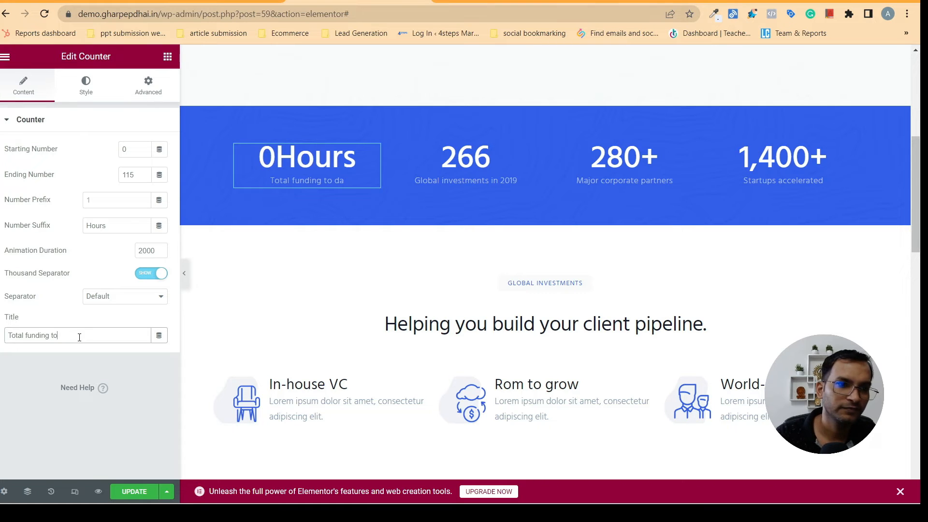
{"action": "key", "text": "Caps_Lock"}
{"action": "type", "text": "T"}
{"action": "key", "text": "Caps_Lock"}
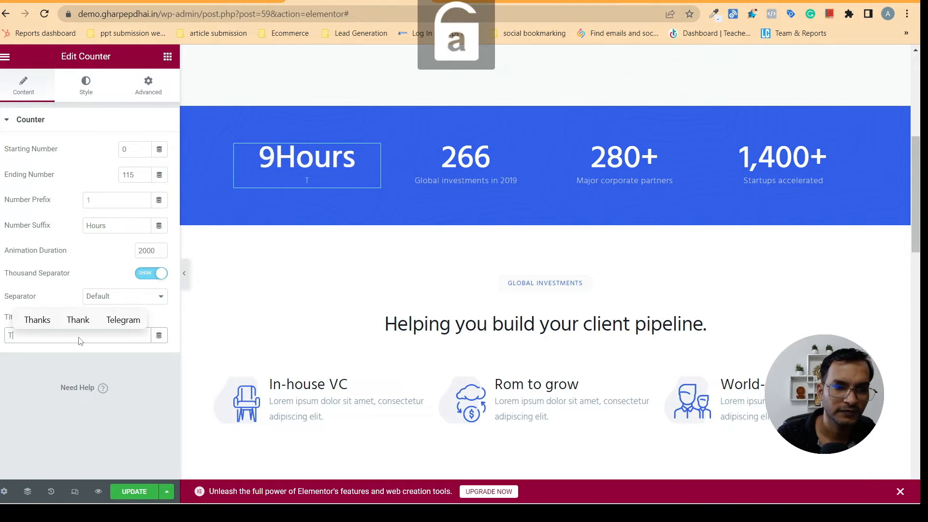
{"action": "type", "text": "o"}
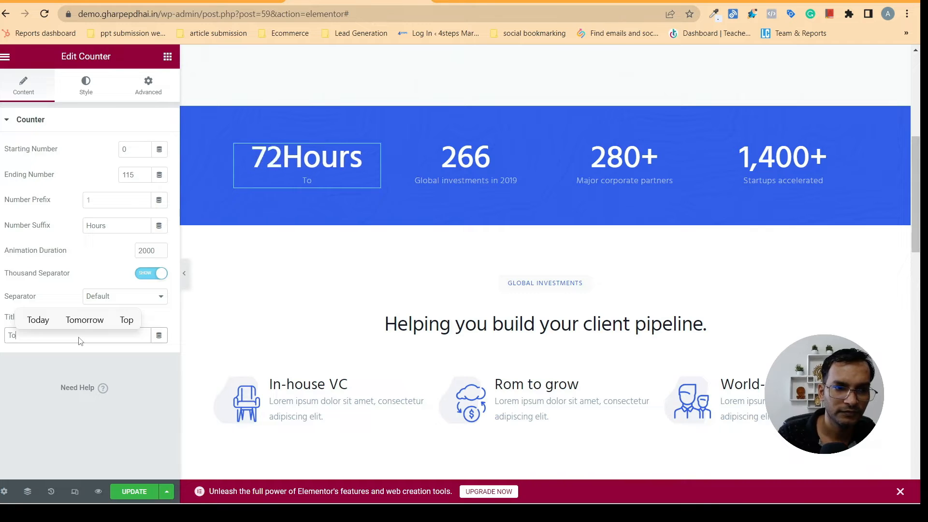
{"action": "key", "text": "BackSpace"}
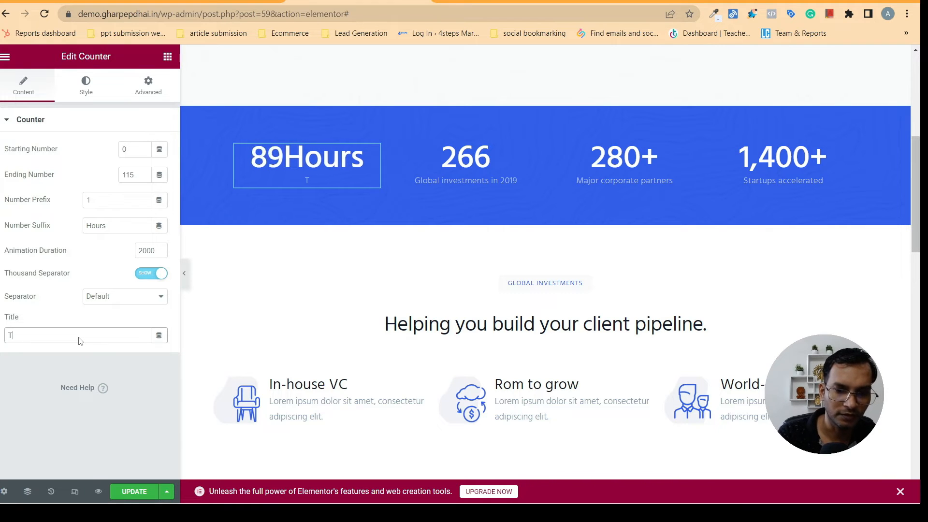
{"action": "type", "text": "tal "}
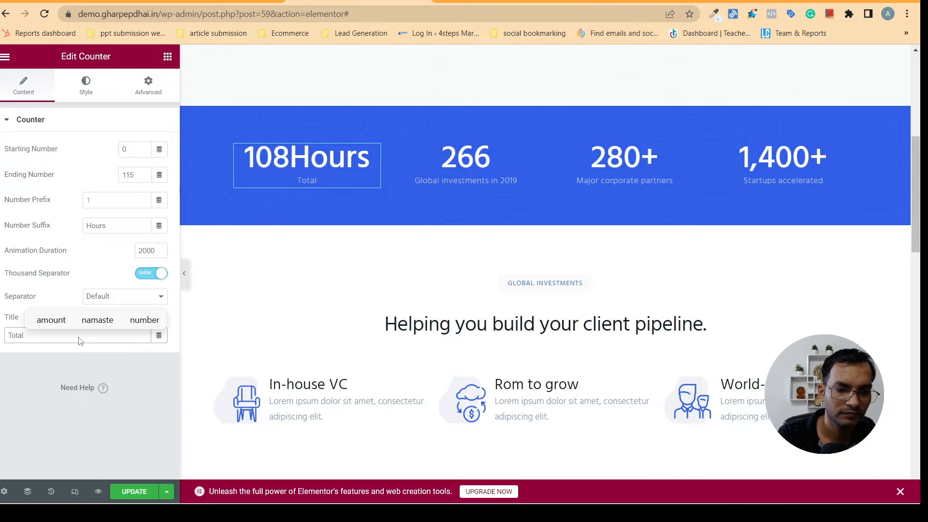
{"action": "type", "text": "see"}
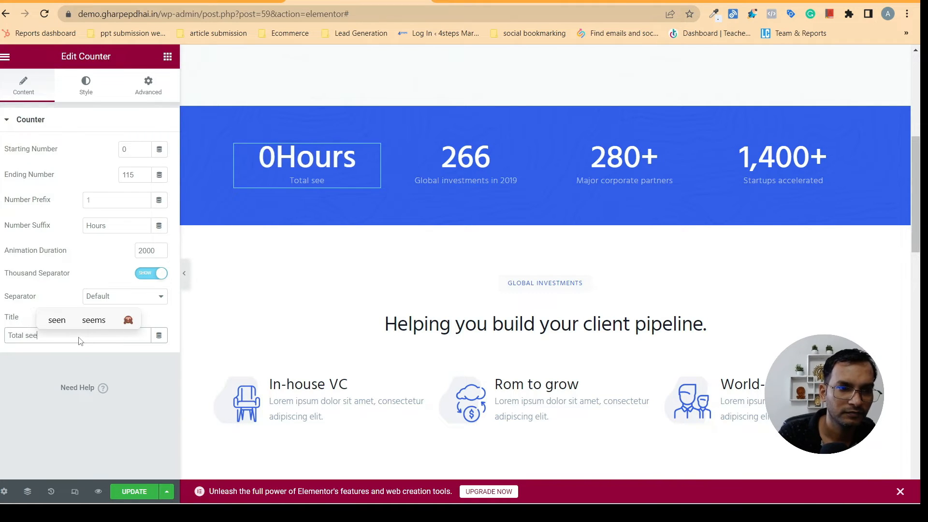
{"action": "type", "text": "sio"}
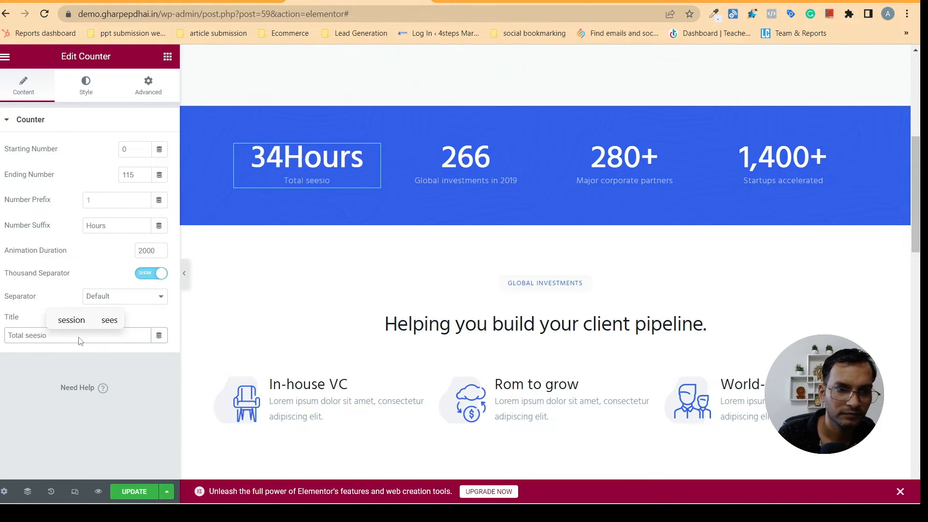
{"action": "left_click", "coordinate": [72, 321]}
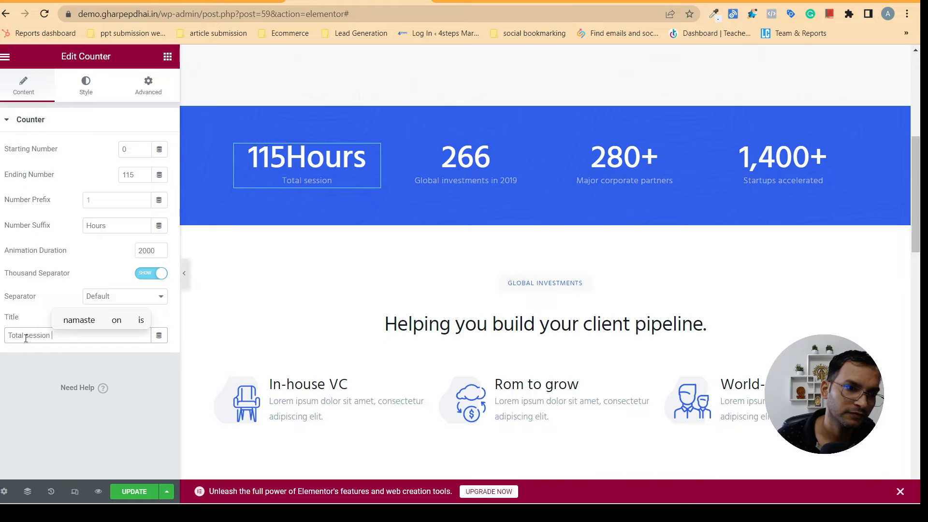
{"action": "type", "text": "completed"}
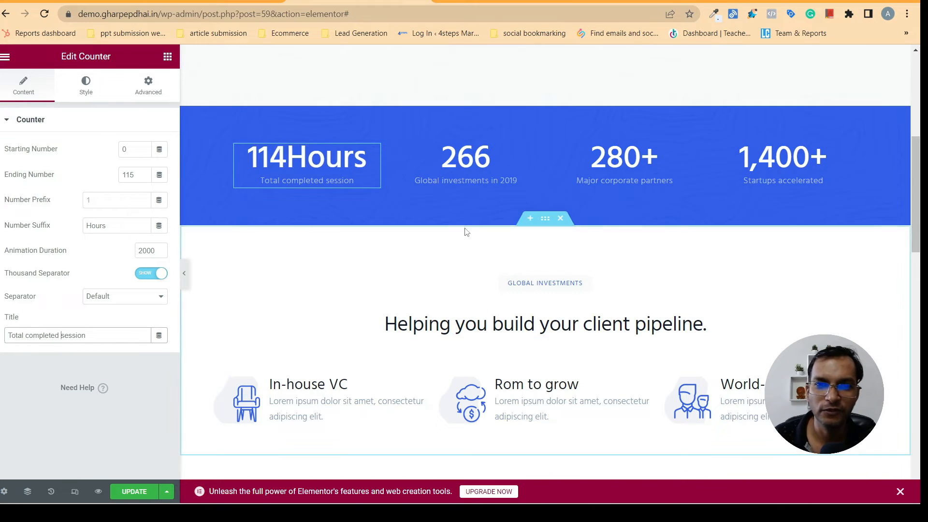
Replace the title of the "Global investments in 2019" counter in the blue statistics section with "Total sudents"
{"action": "left_click", "coordinate": [483, 169]}
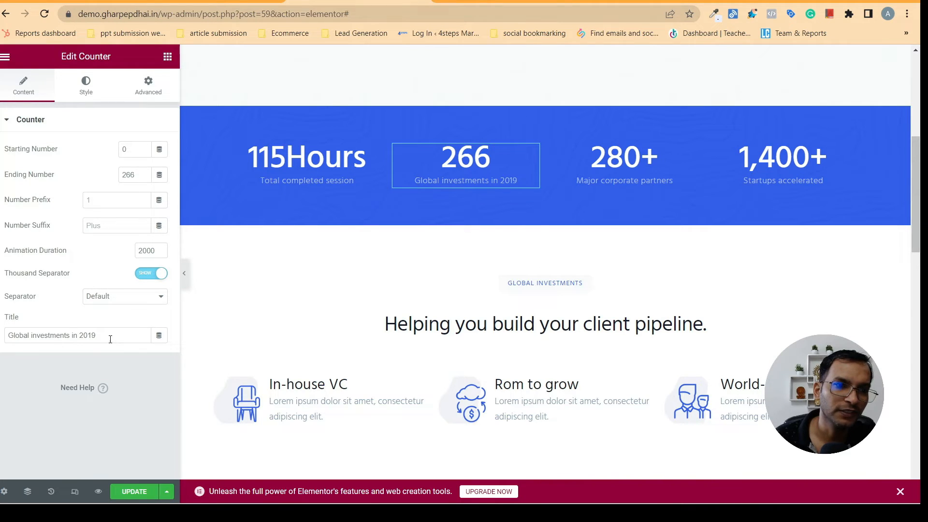
{"action": "key", "text": "BackSpace"}
{"action": "key", "text": "BackSpace"}
{"action": "key", "text": "BackSpace"}
{"action": "key", "text": "BackSpace"}
{"action": "key", "text": "BackSpace"}
{"action": "key", "text": "BackSpace"}
{"action": "key", "text": "BackSpace"}
{"action": "key", "text": "BackSpace"}
{"action": "key", "text": "BackSpace"}
{"action": "key", "text": "BackSpace"}
{"action": "key", "text": "BackSpace"}
{"action": "key", "text": "BackSpace"}
{"action": "key", "text": "BackSpace"}
{"action": "key", "text": "BackSpace"}
{"action": "key", "text": "BackSpace"}
{"action": "key", "text": "BackSpace"}
{"action": "key", "text": "BackSpace"}
{"action": "key", "text": "BackSpace"}
{"action": "key", "text": "BackSpace"}
{"action": "key", "text": "BackSpace"}
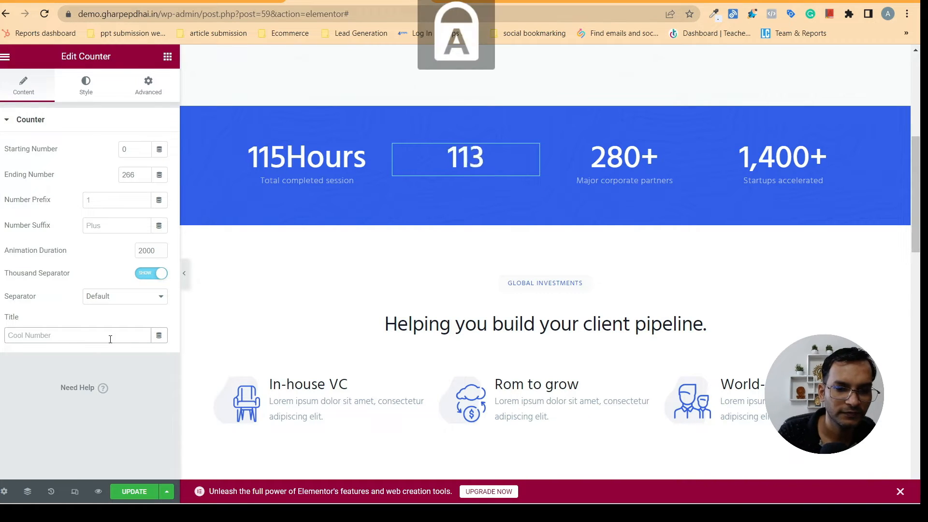
{"action": "type", "text": "Tota"}
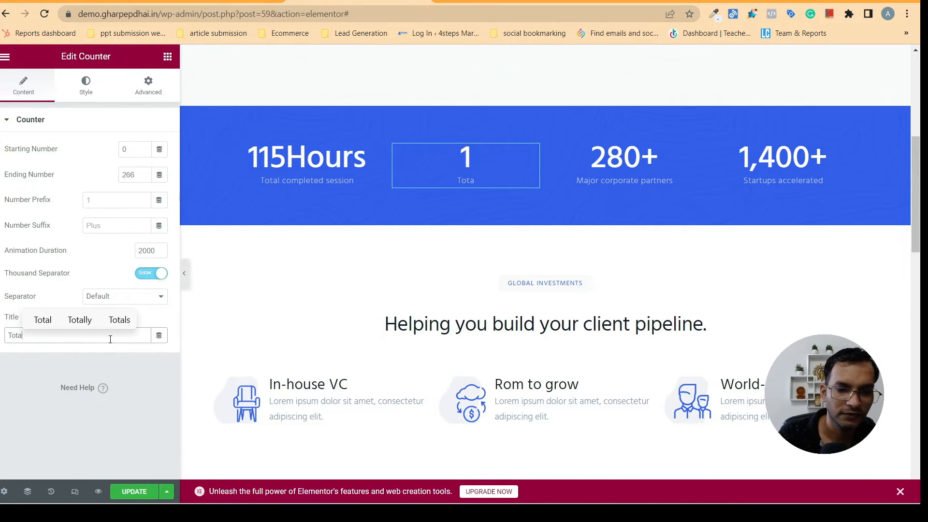
{"action": "type", "text": "l su"}
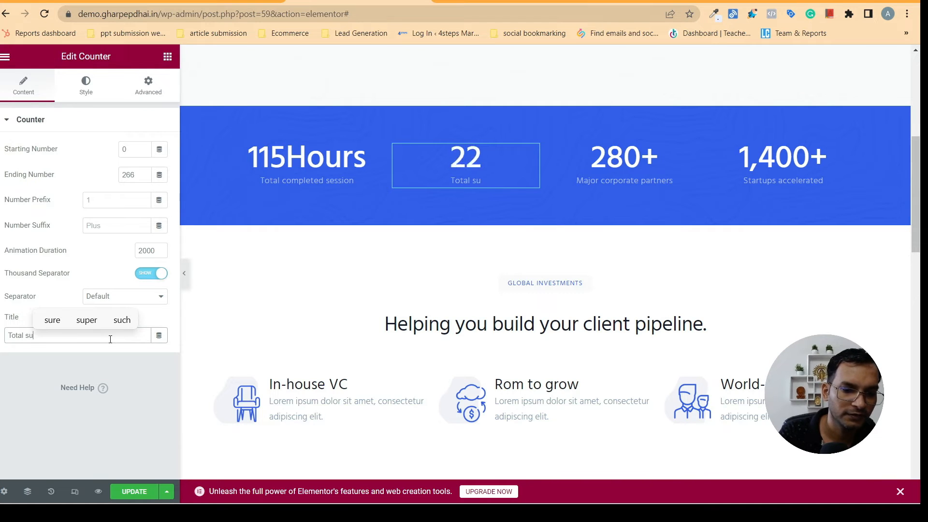
{"action": "type", "text": "dents"}
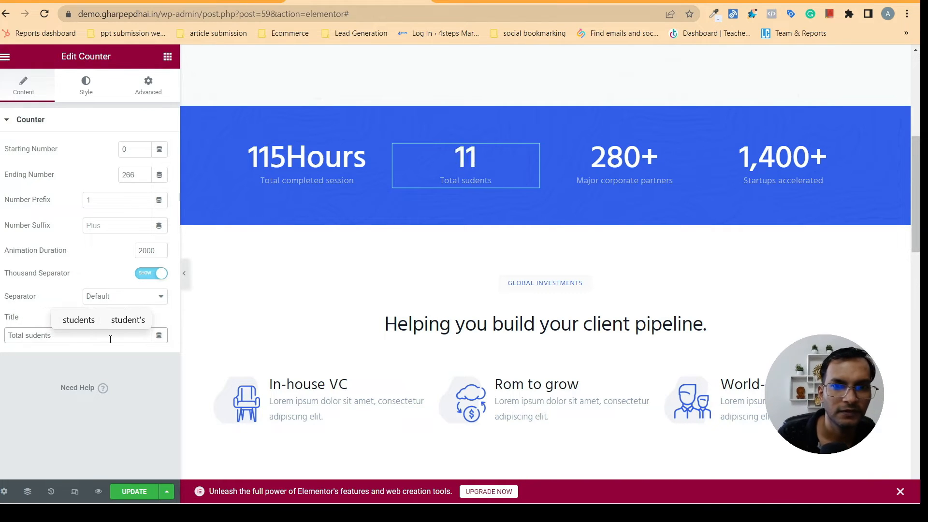
Replace the title of the "Major corporate partners" counter with "Total Courses"
{"action": "left_click", "coordinate": [580, 165]}
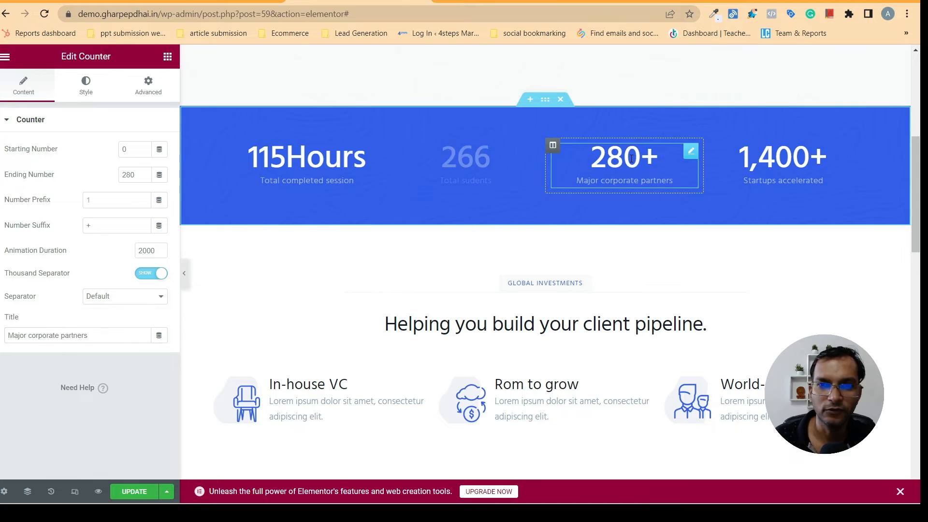
{"action": "left_click", "coordinate": [101, 337]}
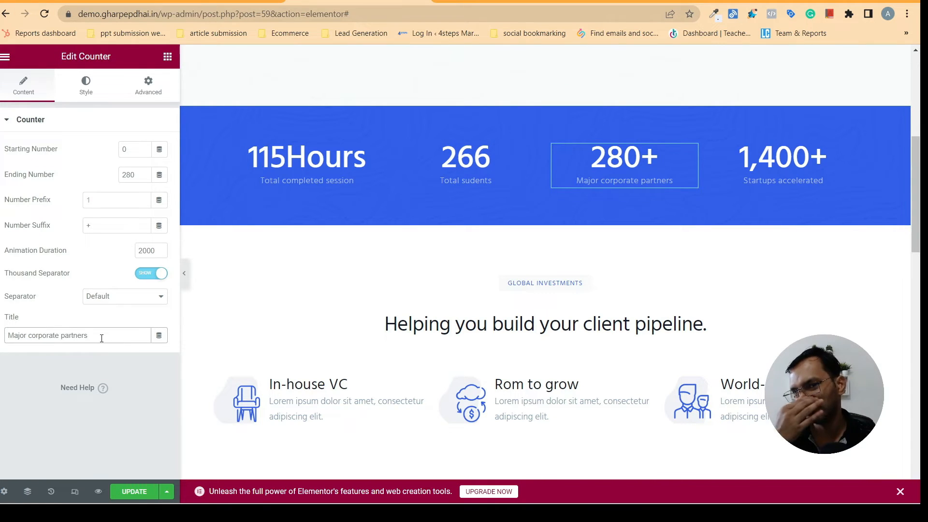
{"action": "key", "text": "BackSpace"}
{"action": "key", "text": "BackSpace"}
{"action": "key", "text": "BackSpace"}
{"action": "key", "text": "BackSpace"}
{"action": "key", "text": "BackSpace"}
{"action": "key", "text": "BackSpace"}
{"action": "key", "text": "BackSpace"}
{"action": "key", "text": "BackSpace"}
{"action": "key", "text": "BackSpace"}
{"action": "key", "text": "BackSpace"}
{"action": "key", "text": "BackSpace"}
{"action": "key", "text": "BackSpace"}
{"action": "key", "text": "BackSpace"}
{"action": "key", "text": "BackSpace"}
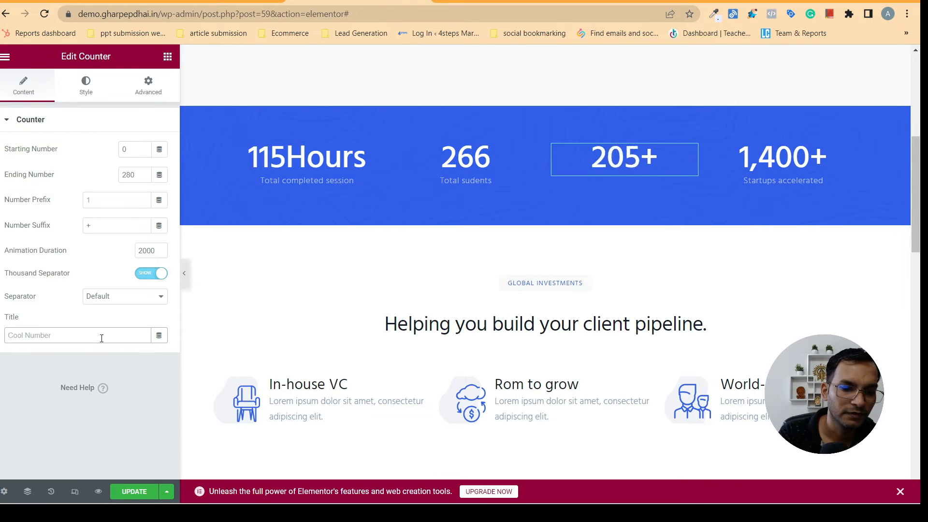
{"action": "key", "text": "Caps_Lock"}
{"action": "type", "text": "C"}
{"action": "key", "text": "Caps_Lock"}
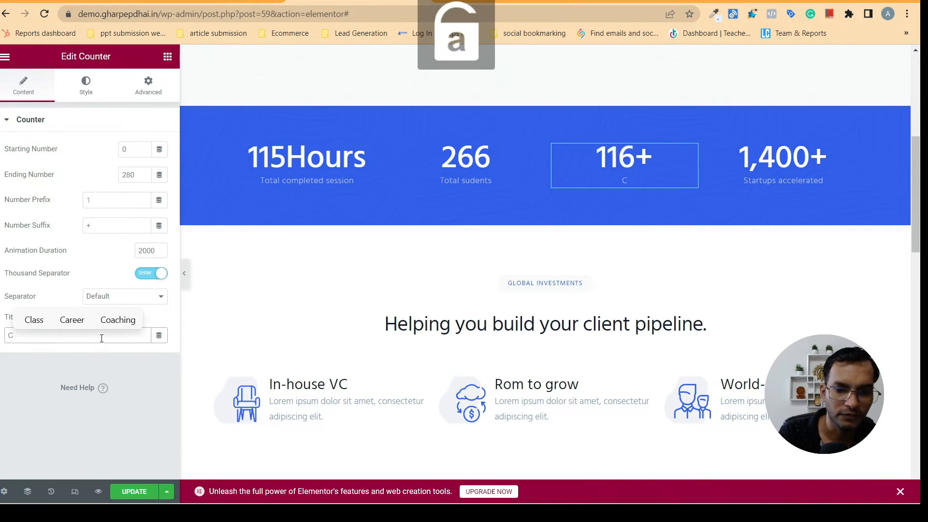
{"action": "type", "text": "ourses"}
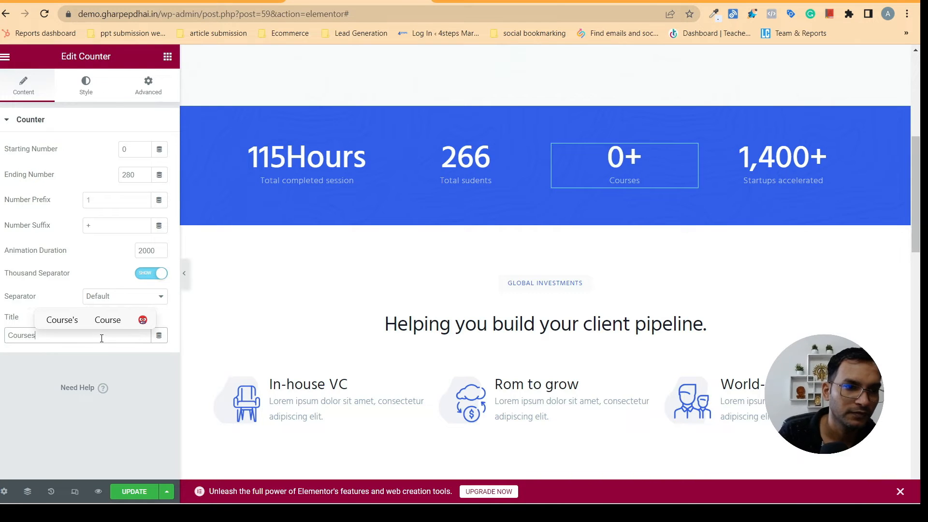
{"action": "key", "text": "Caps_Lock"}
{"action": "left_click", "coordinate": [9, 335]}
{"action": "type", "text": "T"}
{"action": "key", "text": "Caps_Lock"}
{"action": "type", "text": "o"}
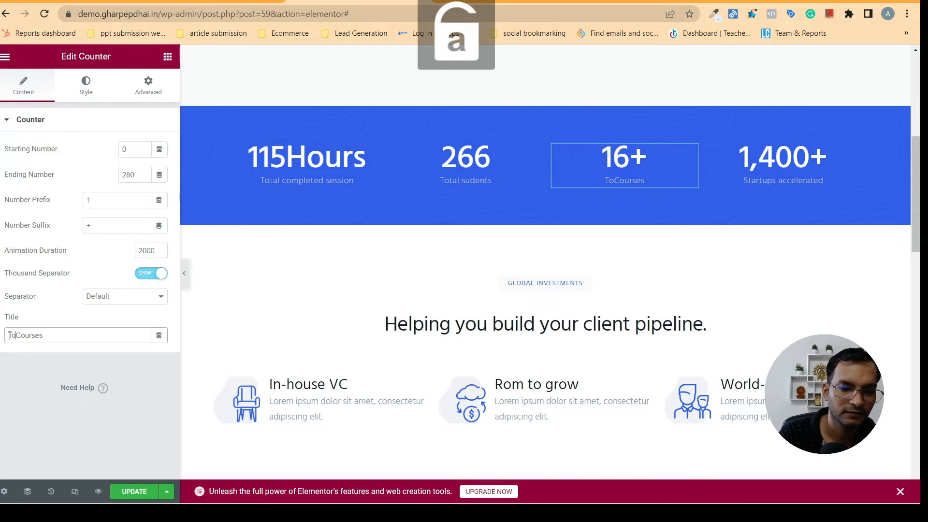
{"action": "type", "text": "tal"}
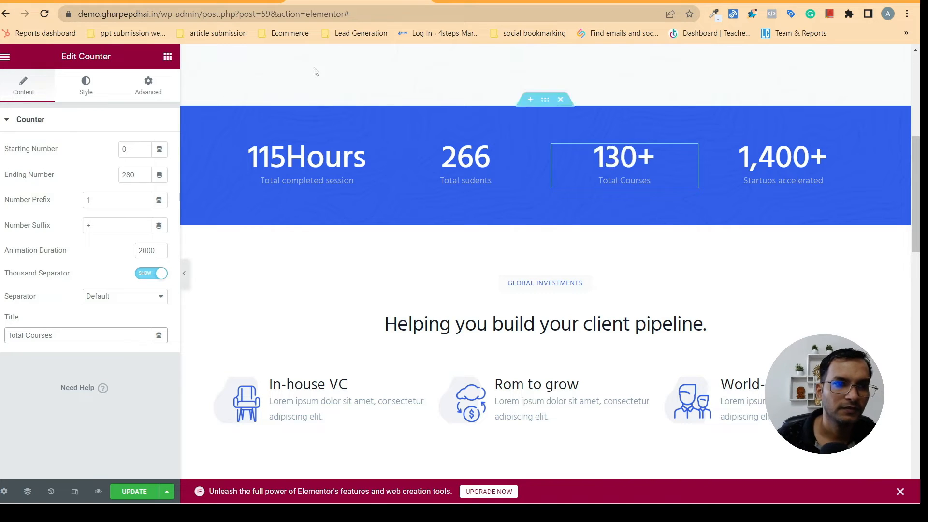
Set the ending number of the "Total Courses" counter to 20
{"action": "left_click", "coordinate": [135, 174]}
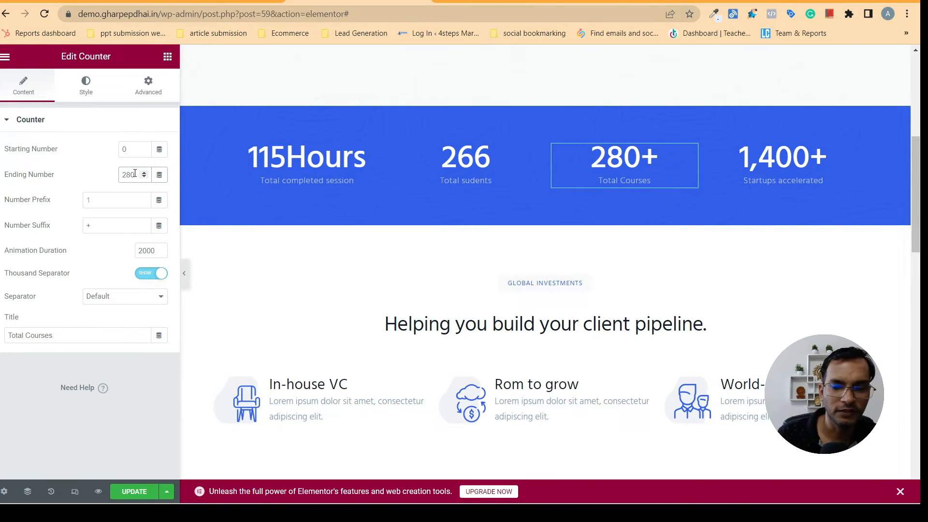
{"action": "key", "text": "BackSpace"}
{"action": "key", "text": "BackSpace"}
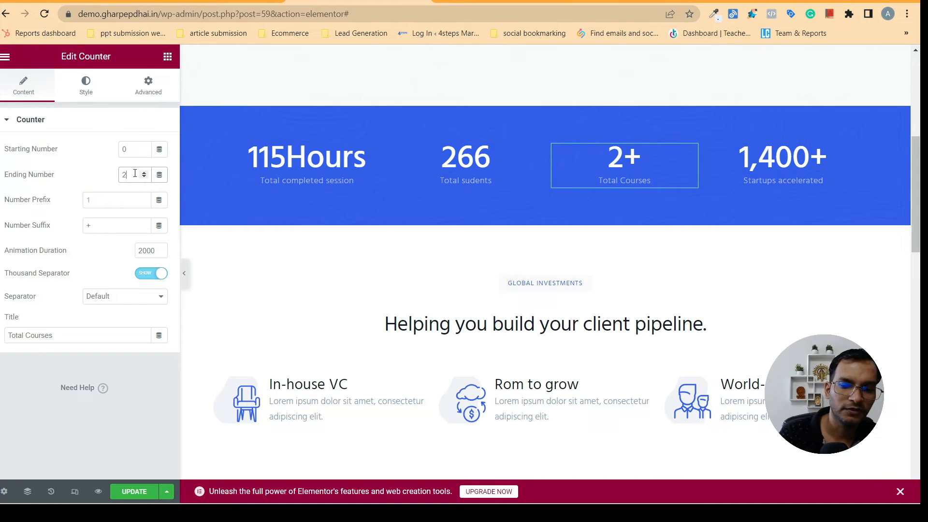
{"action": "type", "text": "0"}
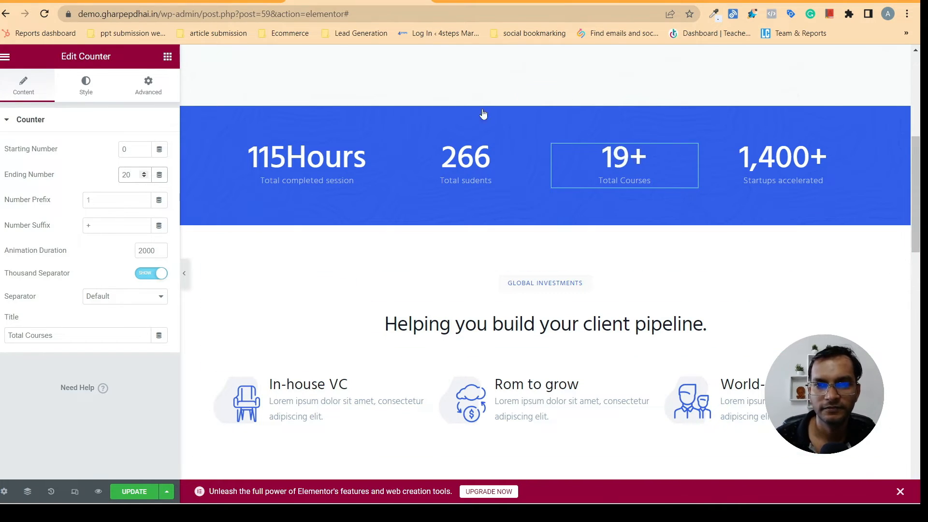
Replace the title of the "Startups accelerated" counter in the blue statistics section with "Total instructor"
{"action": "left_click", "coordinate": [790, 175]}
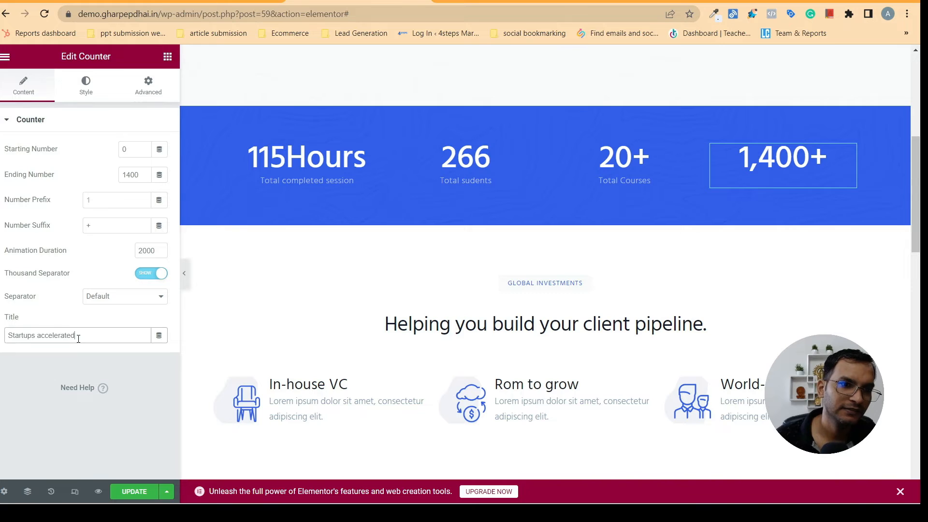
{"action": "key", "text": "BackSpace"}
{"action": "key", "text": "BackSpace"}
{"action": "key", "text": "BackSpace"}
{"action": "key", "text": "BackSpace"}
{"action": "key", "text": "BackSpace"}
{"action": "key", "text": "BackSpace"}
{"action": "key", "text": "BackSpace"}
{"action": "key", "text": "BackSpace"}
{"action": "key", "text": "BackSpace"}
{"action": "key", "text": "BackSpace"}
{"action": "key", "text": "BackSpace"}
{"action": "key", "text": "BackSpace"}
{"action": "key", "text": "BackSpace"}
{"action": "key", "text": "BackSpace"}
{"action": "key", "text": "BackSpace"}
{"action": "key", "text": "BackSpace"}
{"action": "key", "text": "BackSpace"}
{"action": "key", "text": "BackSpace"}
{"action": "key", "text": "BackSpace"}
{"action": "key", "text": "BackSpace"}
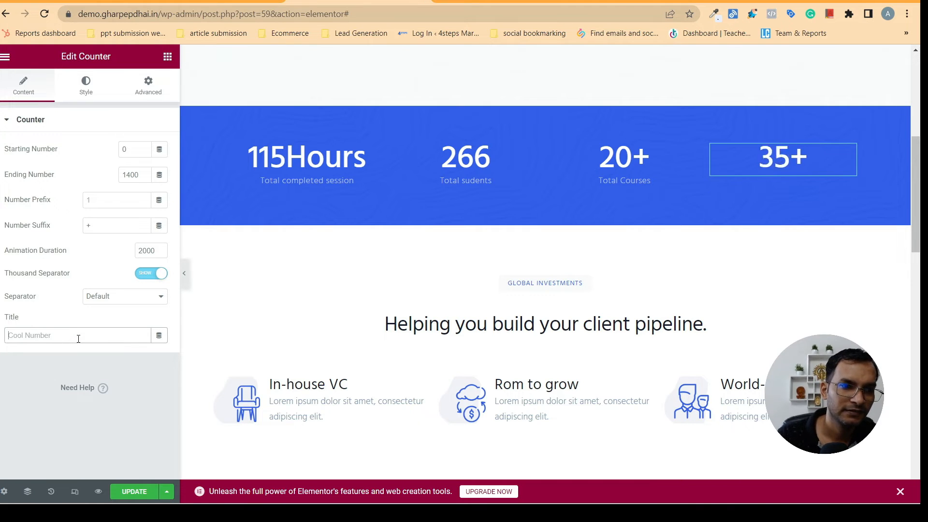
{"action": "key", "text": "Caps_Lock"}
{"action": "type", "text": "T"}
{"action": "key", "text": "Caps_Lock"}
{"action": "type", "text": "o"}
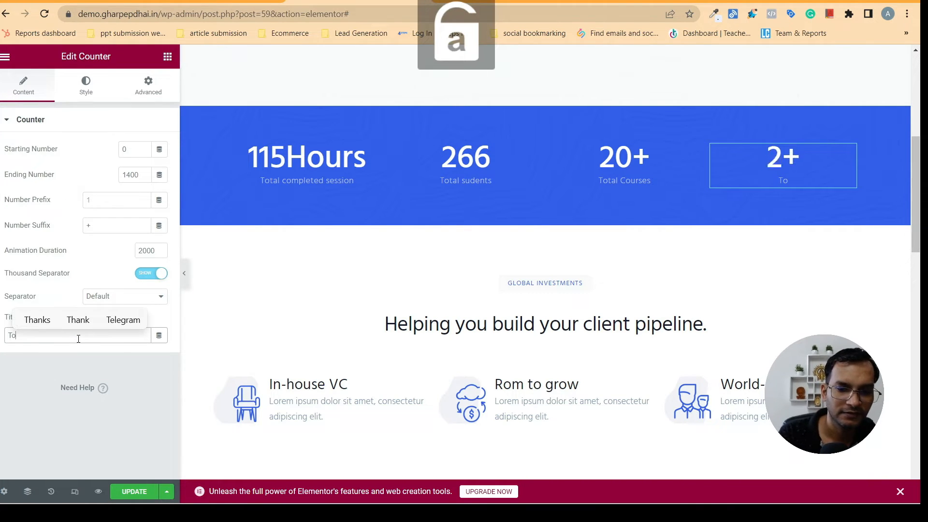
{"action": "type", "text": "tal "}
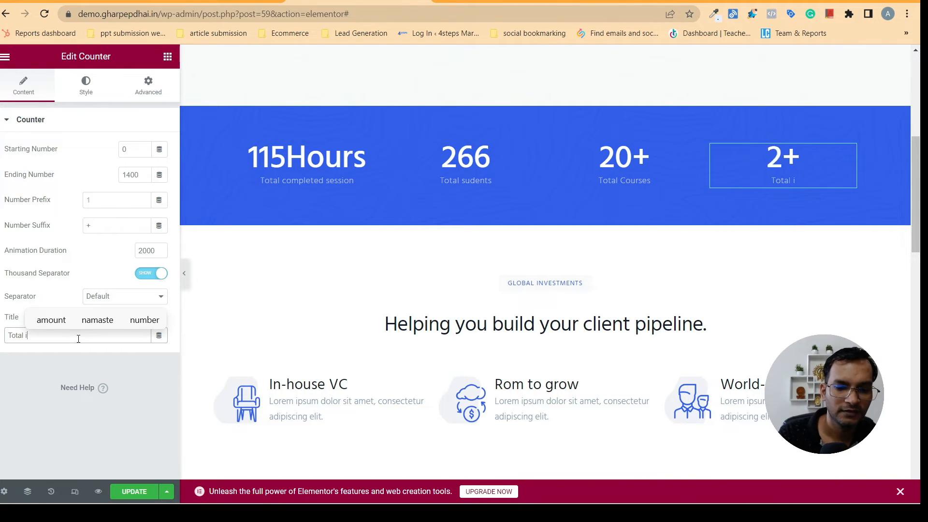
{"action": "type", "text": "instr"}
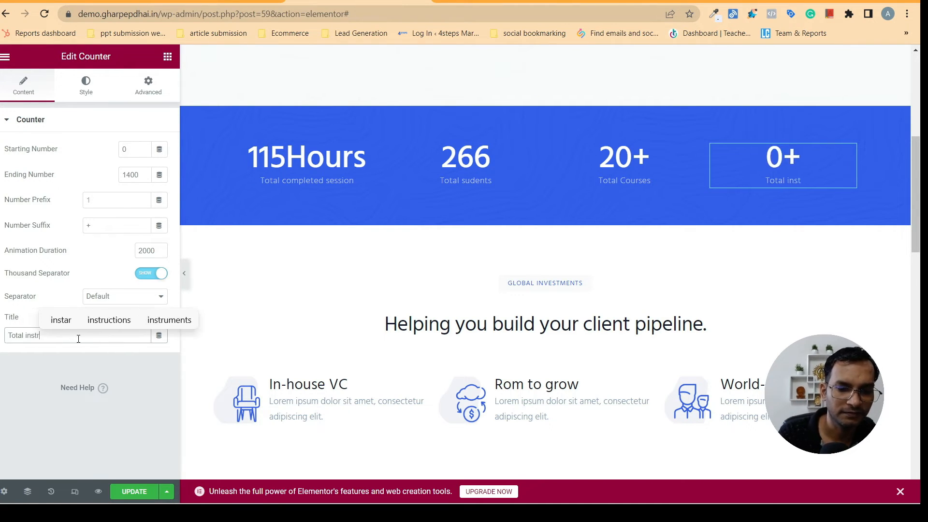
{"action": "type", "text": "uctor"}
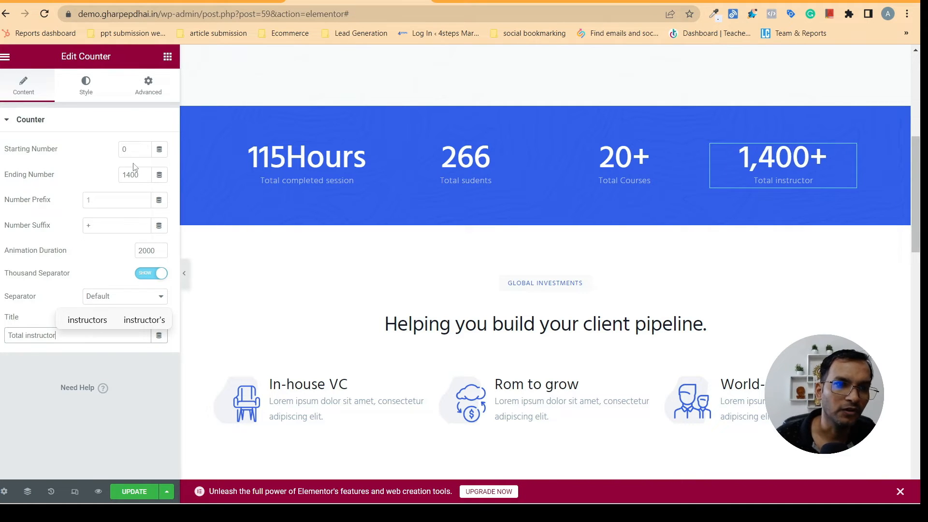
Set the ending number of the "Total instructor" counter to 150
{"action": "left_click", "coordinate": [143, 176]}
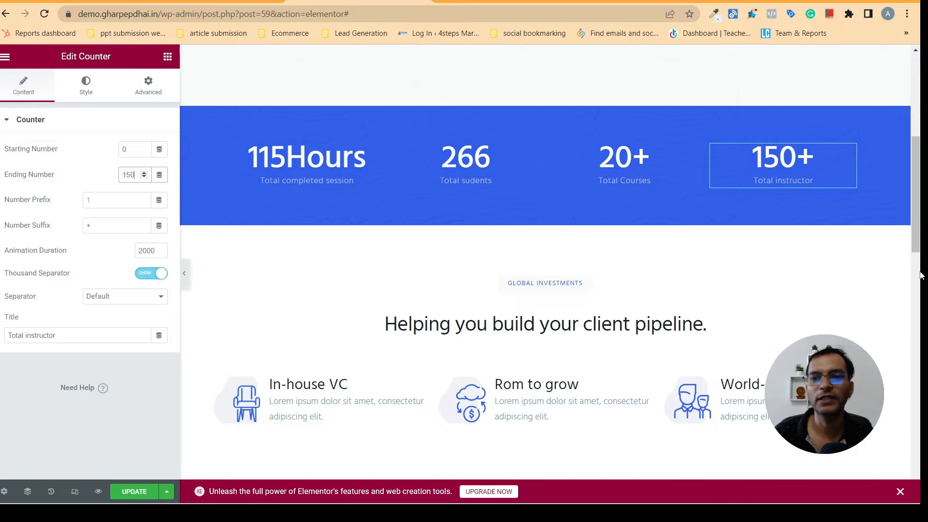
{"action": "scroll", "coordinate": [915, 155], "scroll_direction": "up", "scroll_amount": 5}
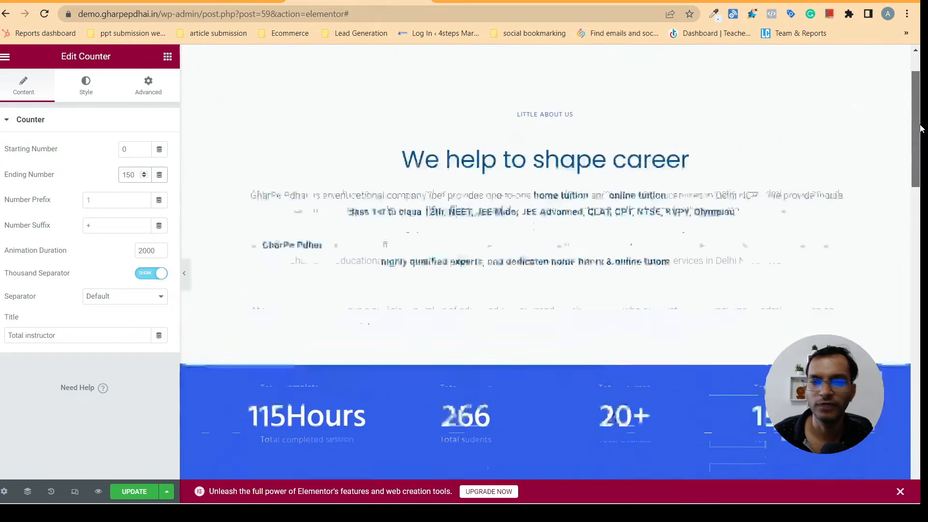
{"action": "left_click_drag", "start_coordinate": [915, 171], "coordinate": [921, 209]}
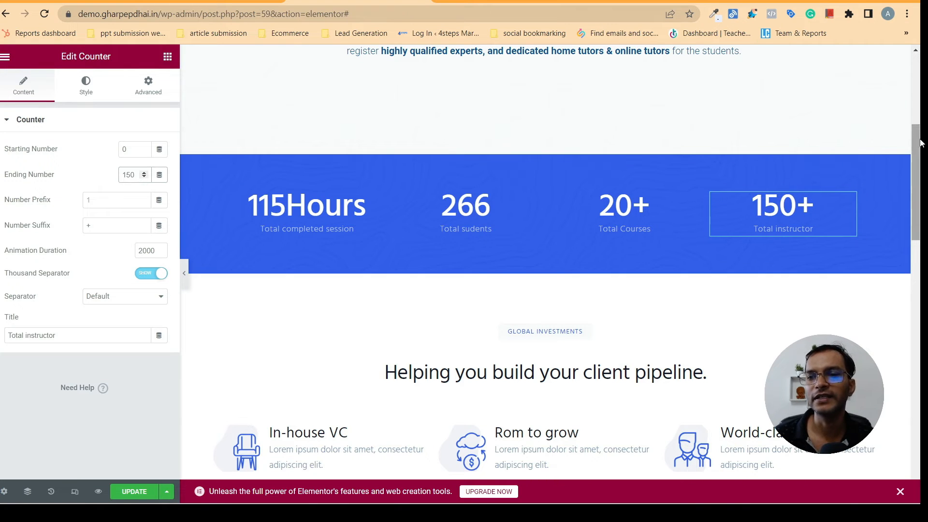
Delete the "Major corporate partners" label and the section with the partner logos below it
{"action": "left_click_drag", "start_coordinate": [916, 164], "coordinate": [922, 241]}
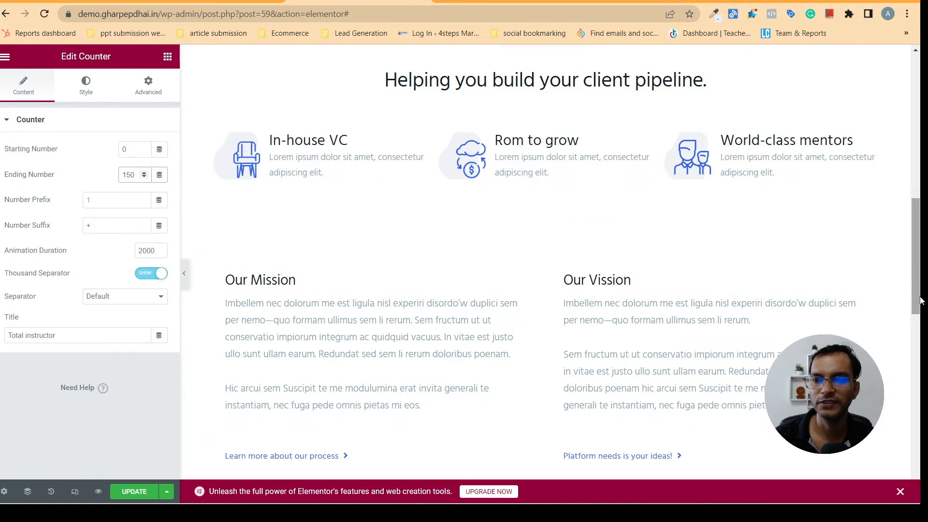
{"action": "left_click_drag", "start_coordinate": [917, 299], "coordinate": [921, 387]}
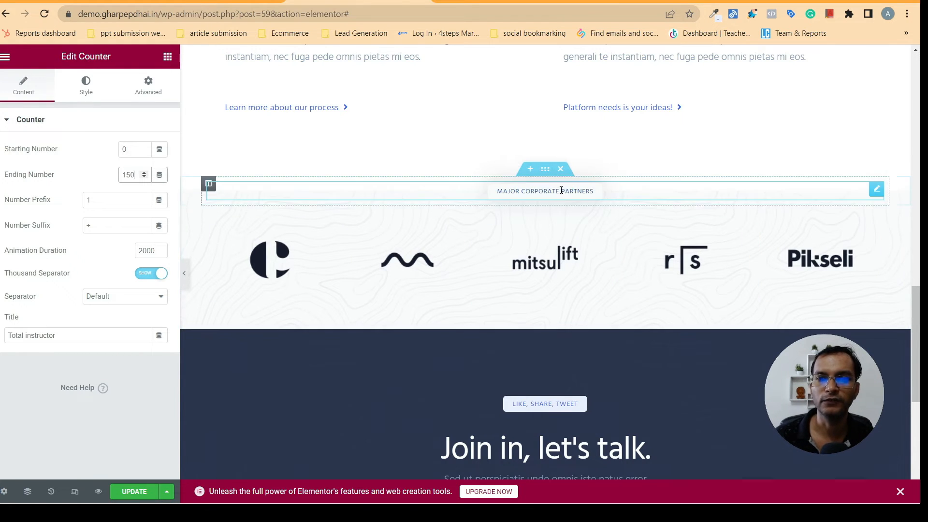
{"action": "left_click", "coordinate": [564, 170]}
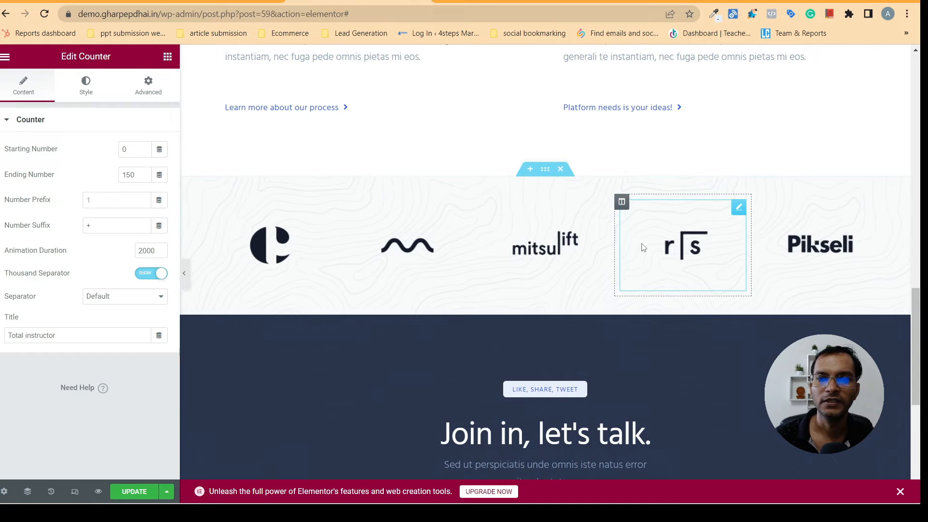
{"action": "left_click", "coordinate": [561, 168]}
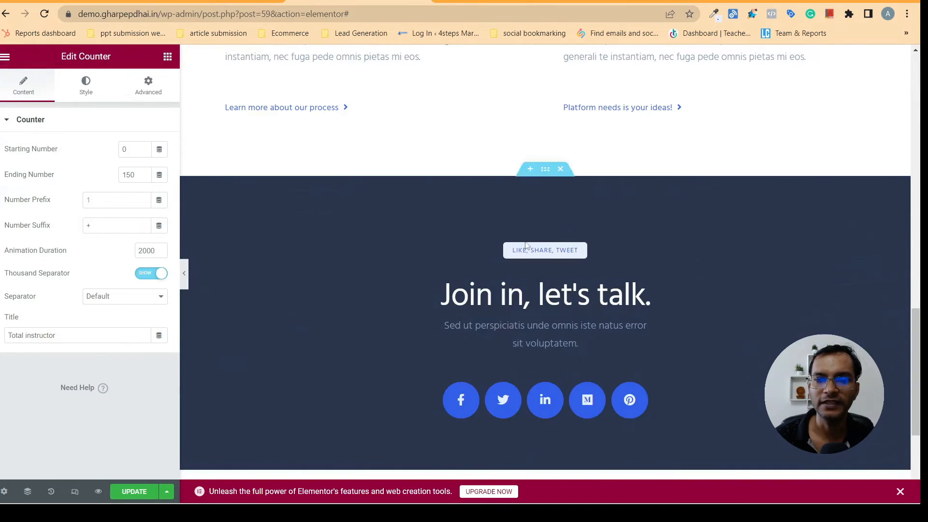
{"action": "left_click_drag", "start_coordinate": [918, 332], "coordinate": [918, 254]}
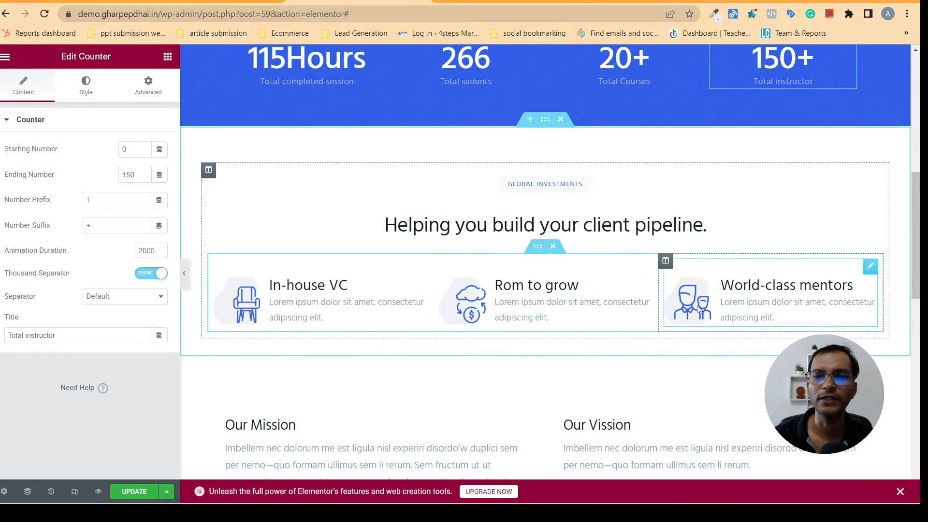
{"action": "mouse_move", "coordinate": [921, 285]}
{"action": "left_mouse_down"}
{"action": "mouse_move", "coordinate": [921, 166]}
{"action": "mouse_move", "coordinate": [921, 291]}
{"action": "left_mouse_up"}
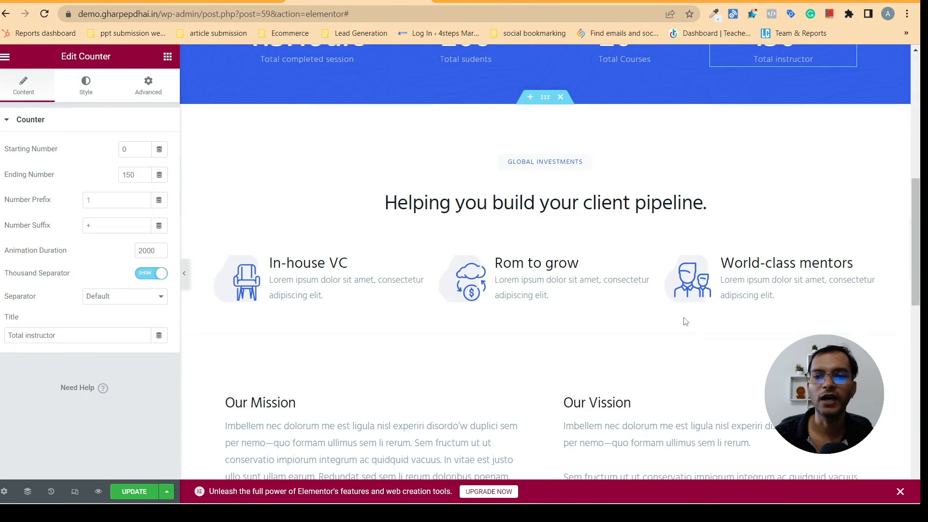
{"action": "scroll", "coordinate": [921, 275], "scroll_direction": "down", "scroll_amount": 3}
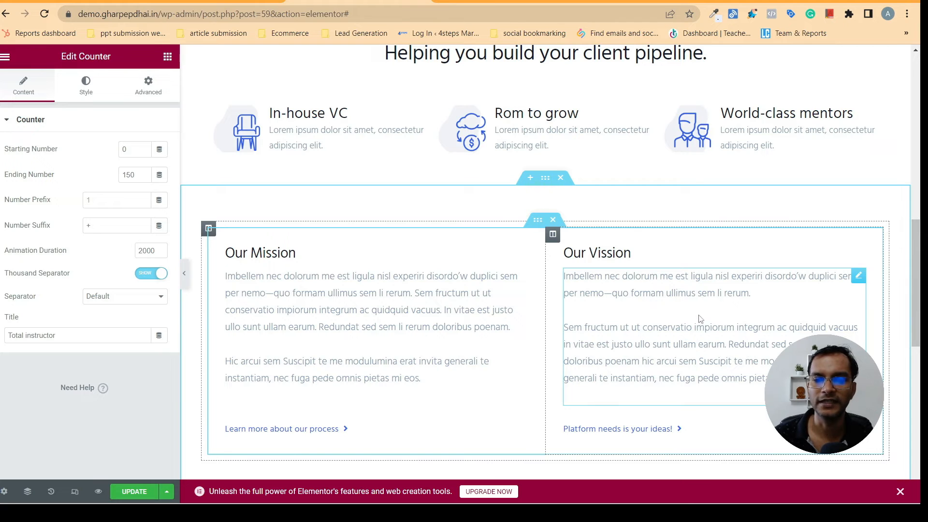
{"action": "scroll", "coordinate": [718, 332], "scroll_direction": "down", "scroll_amount": 7}
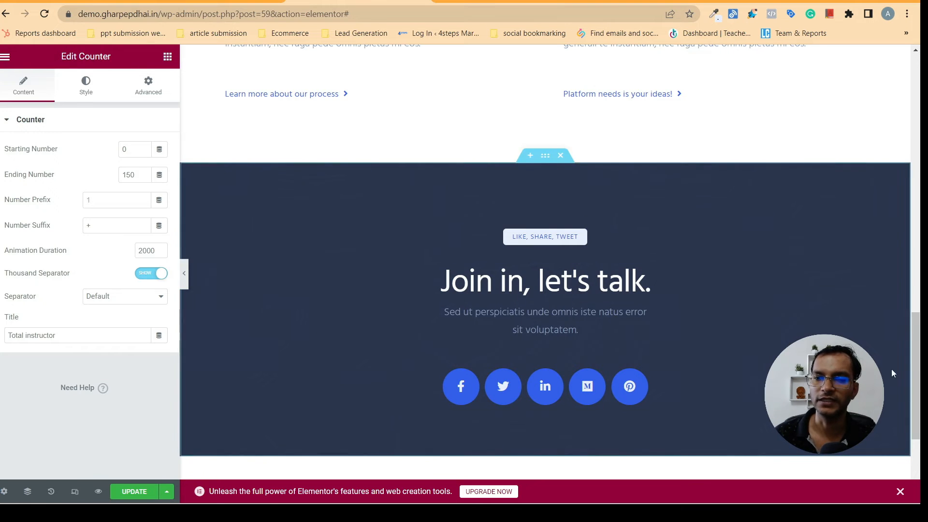
Try Untitled-design-96.png as the background image of the "We help to shape career" section, and clear the section's Classic background type
{"action": "scroll", "coordinate": [752, 184], "scroll_direction": "up", "scroll_amount": 18}
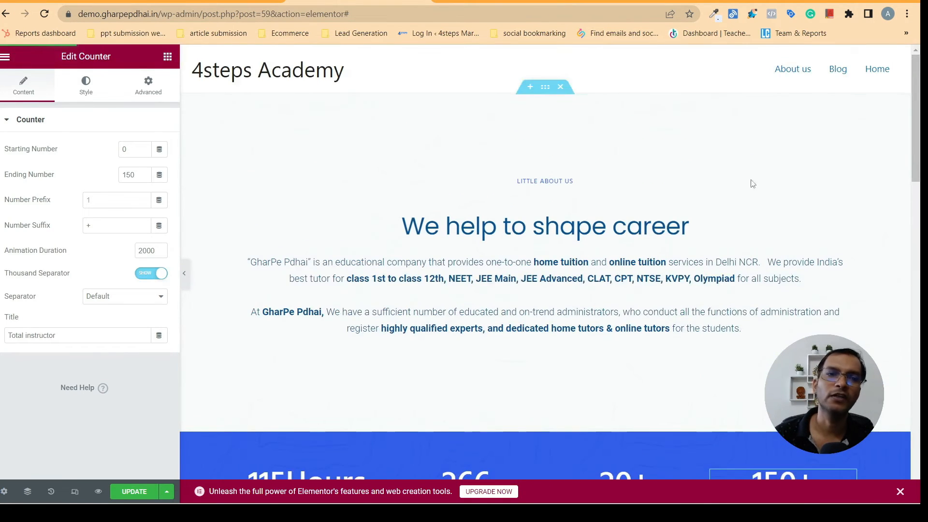
{"action": "mouse_move", "coordinate": [30, 503]}
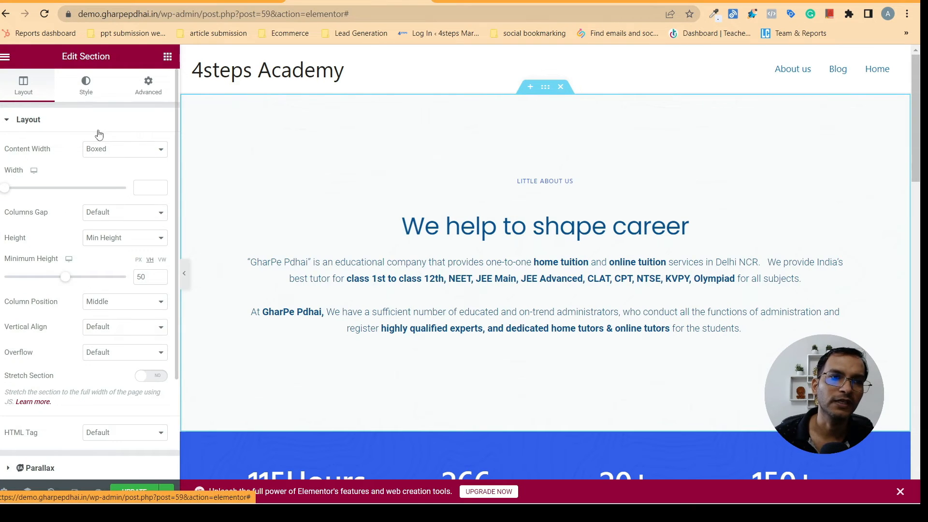
{"action": "left_click", "coordinate": [24, 87]}
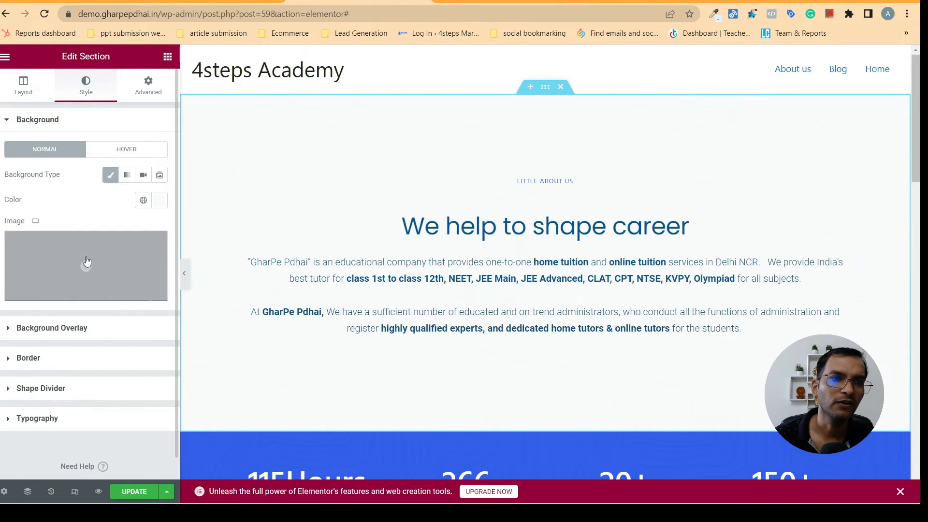
{"action": "left_click", "coordinate": [87, 268]}
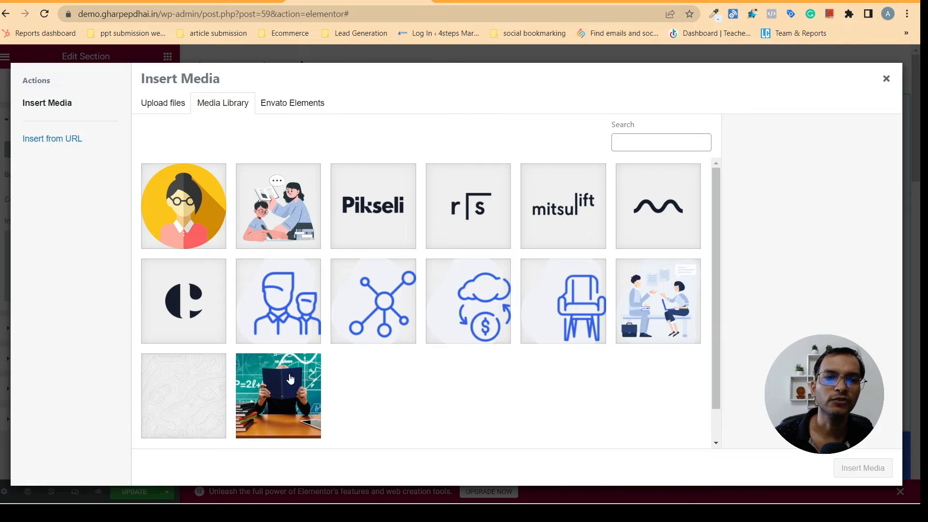
{"action": "left_click", "coordinate": [292, 415]}
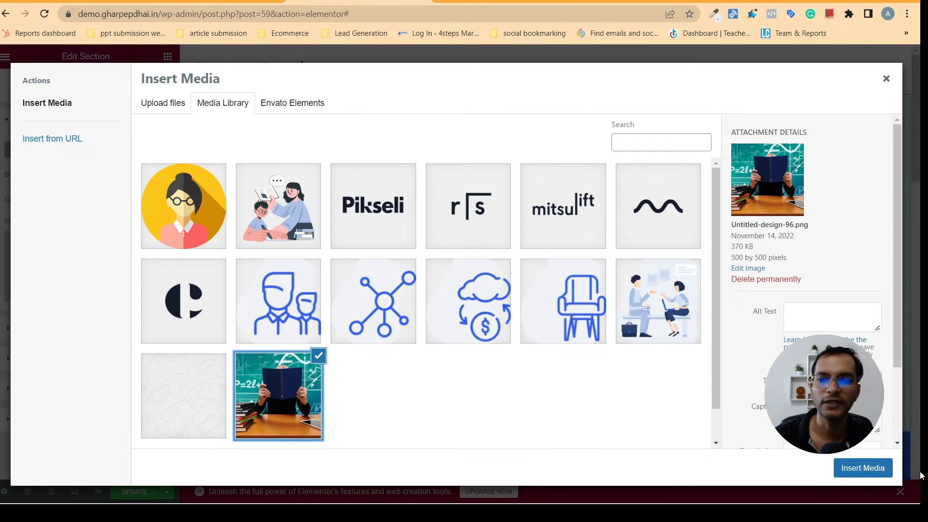
{"action": "left_click", "coordinate": [863, 468]}
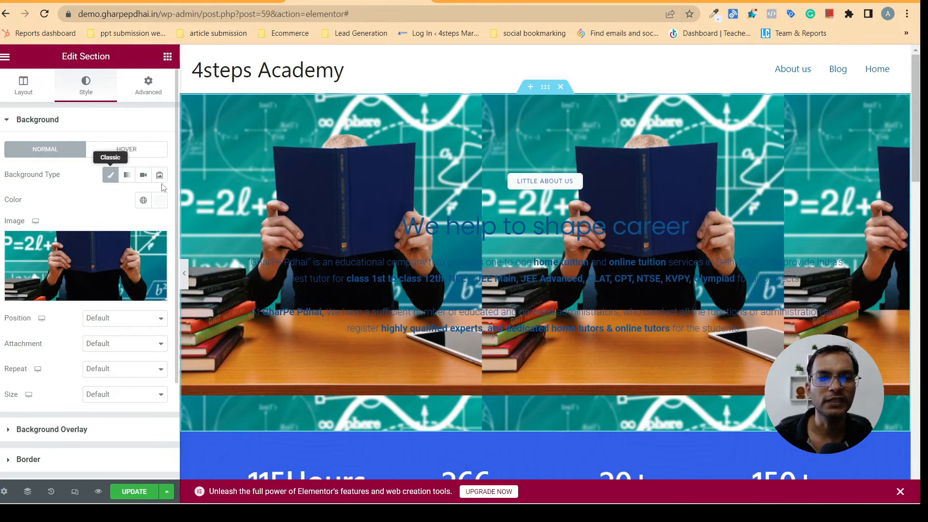
{"action": "left_click", "coordinate": [110, 175]}
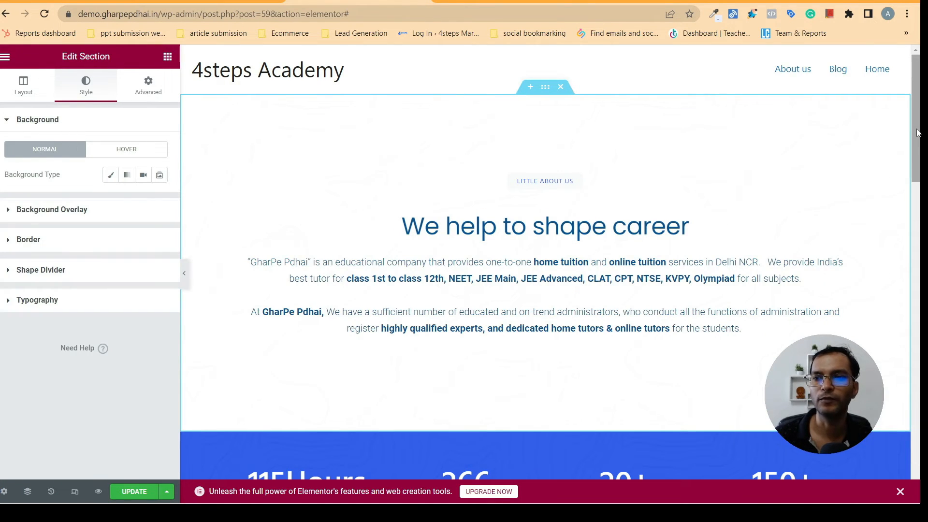
{"action": "left_click_drag", "start_coordinate": [922, 140], "coordinate": [921, 254]}
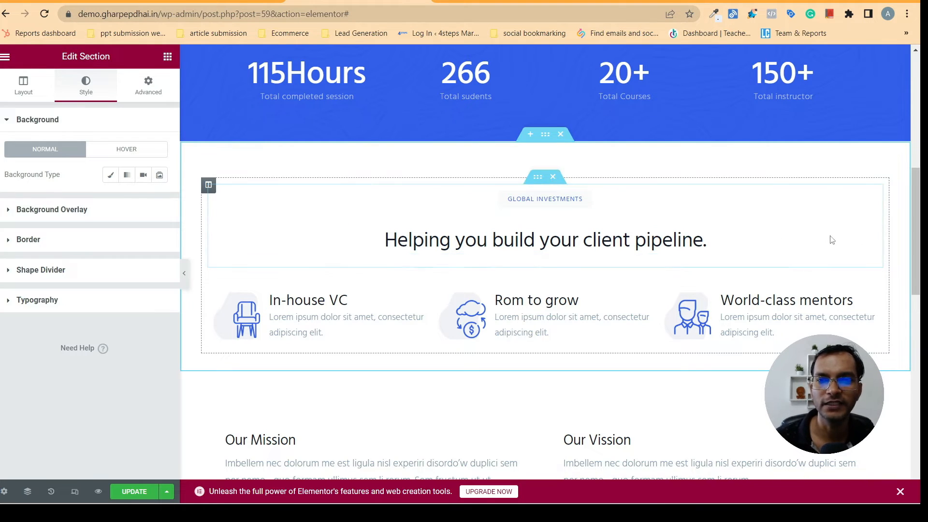
{"action": "left_click_drag", "start_coordinate": [914, 214], "coordinate": [913, 236]}
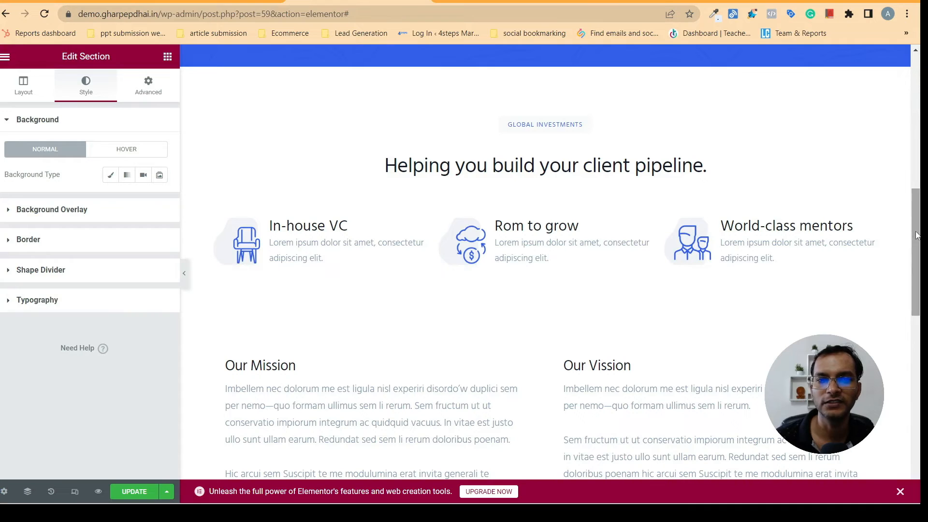
{"action": "left_click", "coordinate": [293, 245]}
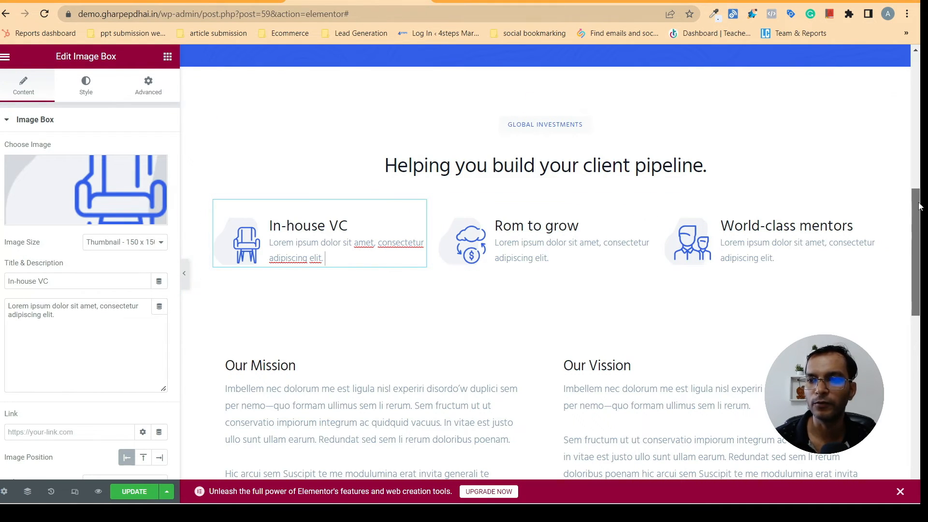
{"action": "left_click_drag", "start_coordinate": [921, 209], "coordinate": [921, 392]}
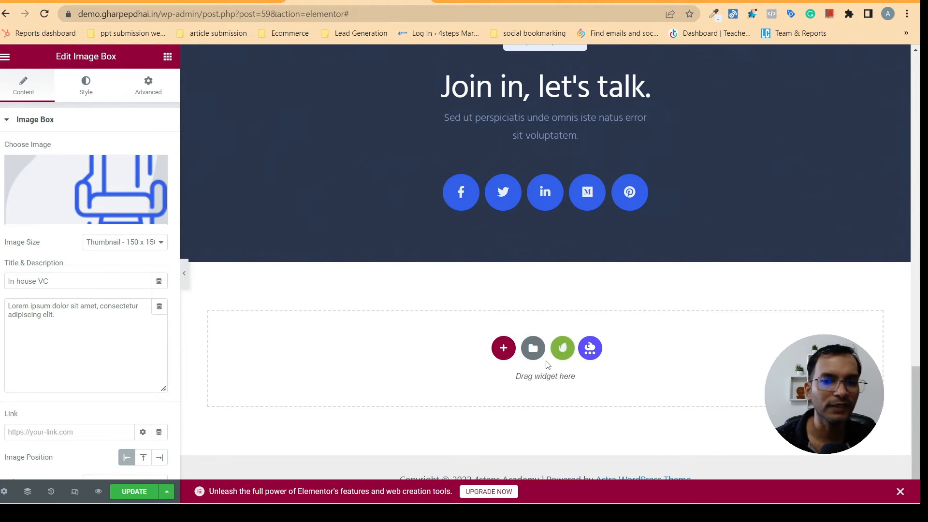
{"action": "left_click", "coordinate": [564, 350]}
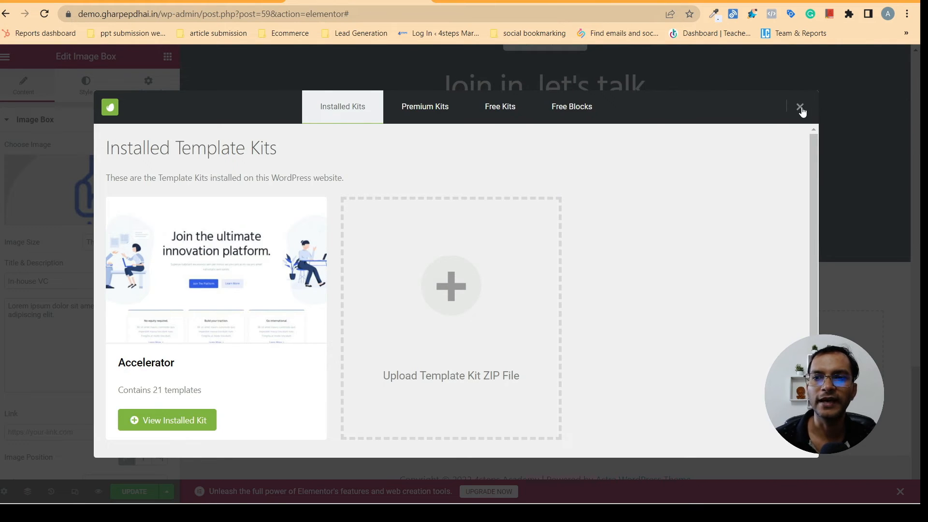
{"action": "left_click", "coordinate": [829, 144]}
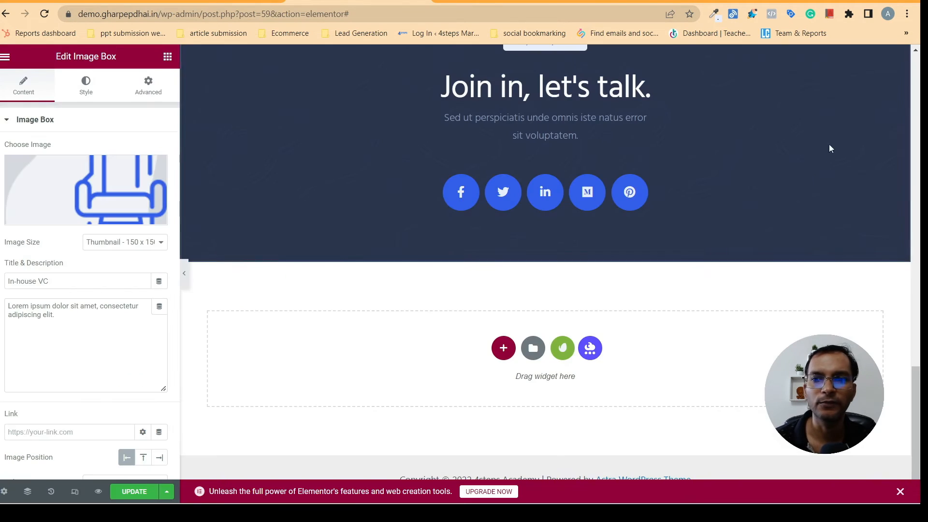
Update the About us page to save the changes
{"action": "left_click_drag", "start_coordinate": [921, 376], "coordinate": [921, 118]}
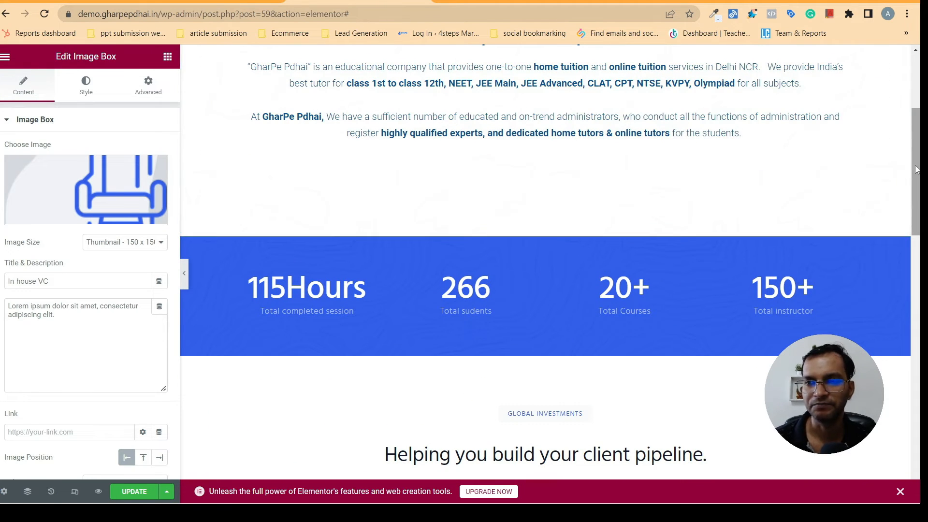
{"action": "scroll", "coordinate": [921, 113], "scroll_direction": "up", "scroll_amount": 4}
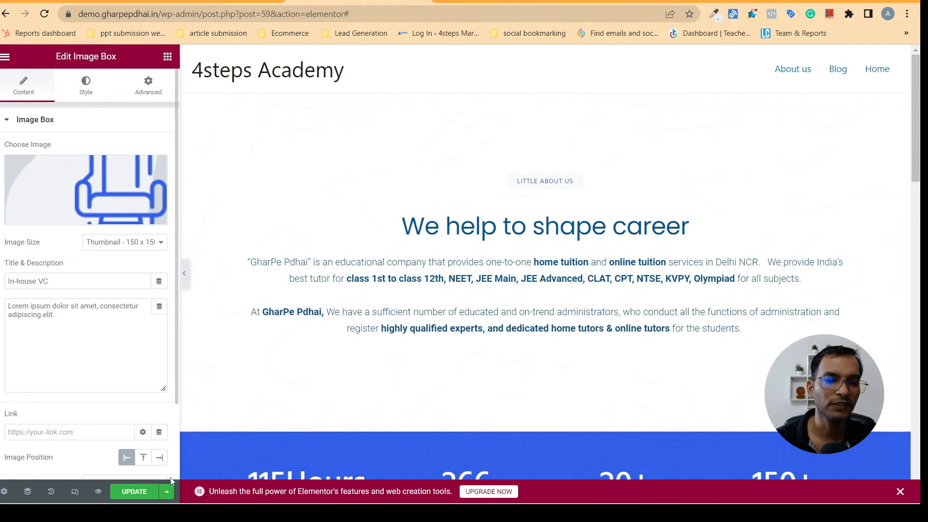
{"action": "left_click", "coordinate": [129, 492]}
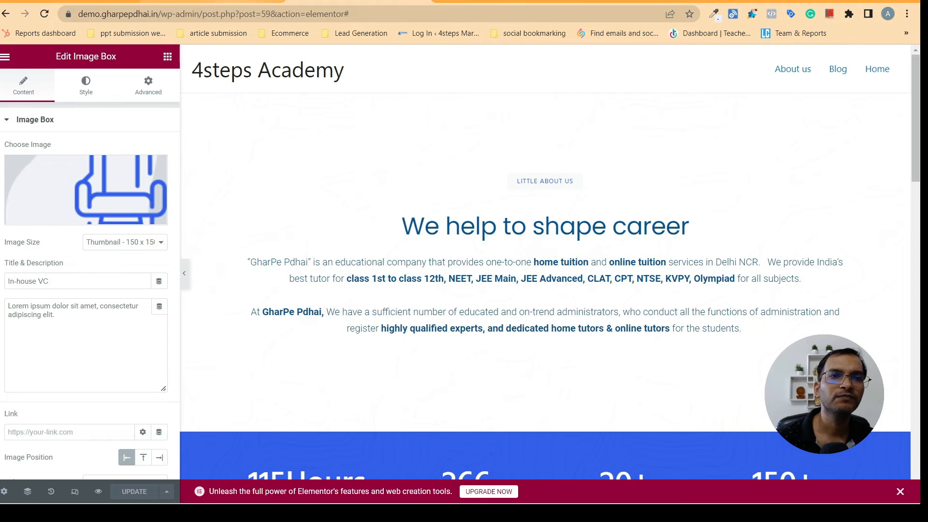
Switch to the empty page open in the other Elementor editor and insert the Accelerator kit's Programs template
{"action": "left_click", "coordinate": [352, 2]}
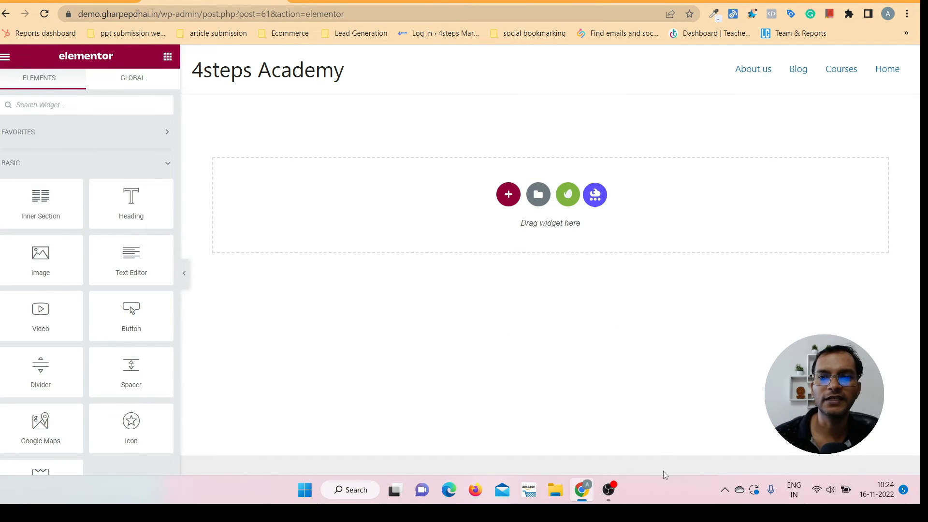
{"action": "left_click", "coordinate": [568, 196]}
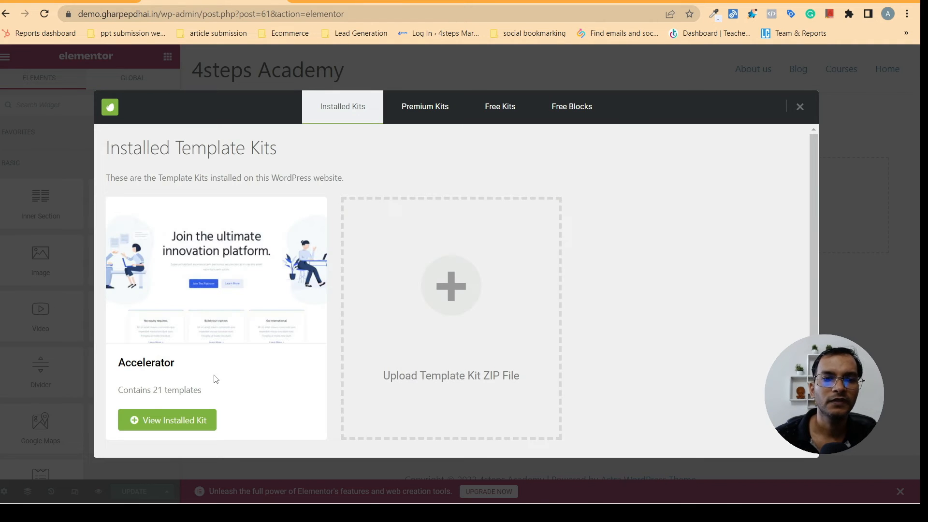
{"action": "left_click", "coordinate": [174, 420]}
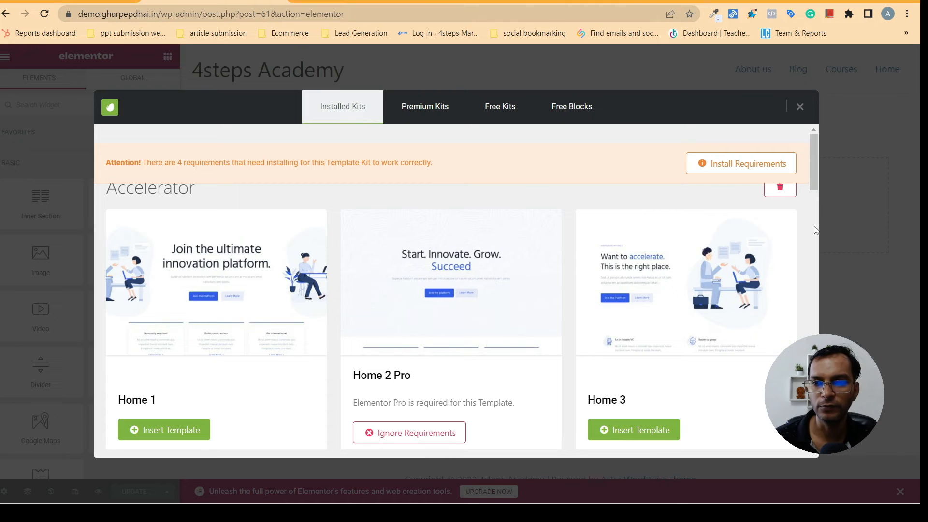
{"action": "left_click_drag", "start_coordinate": [815, 178], "coordinate": [831, 350]}
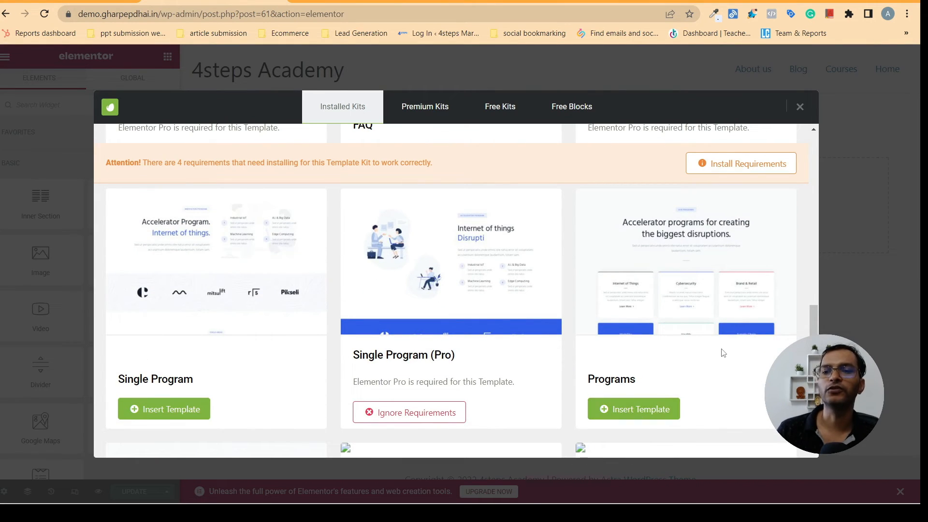
{"action": "left_click", "coordinate": [624, 409]}
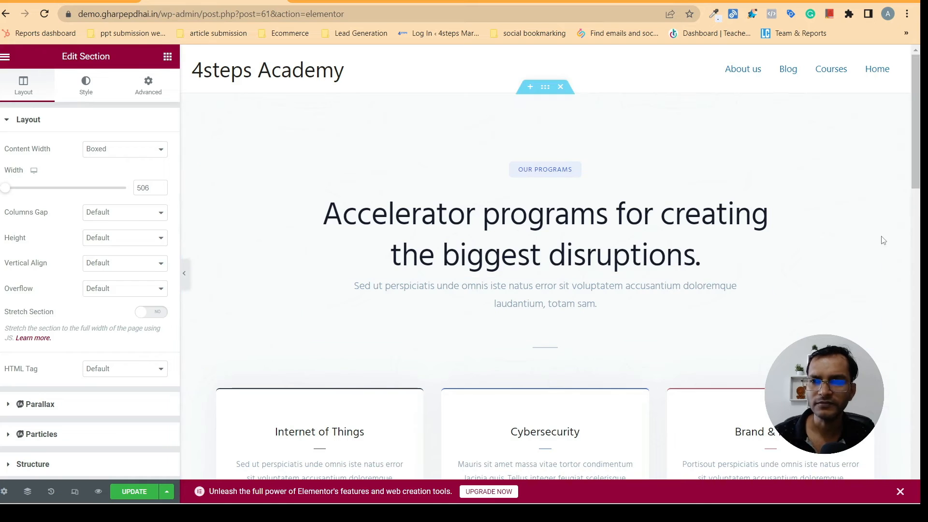
Replace the "Our Programs" button text above the main heading with "Our Courses"
{"action": "mouse_move", "coordinate": [921, 193]}
{"action": "left_mouse_down"}
{"action": "mouse_move", "coordinate": [921, 401]}
{"action": "mouse_move", "coordinate": [921, 191]}
{"action": "left_mouse_up"}
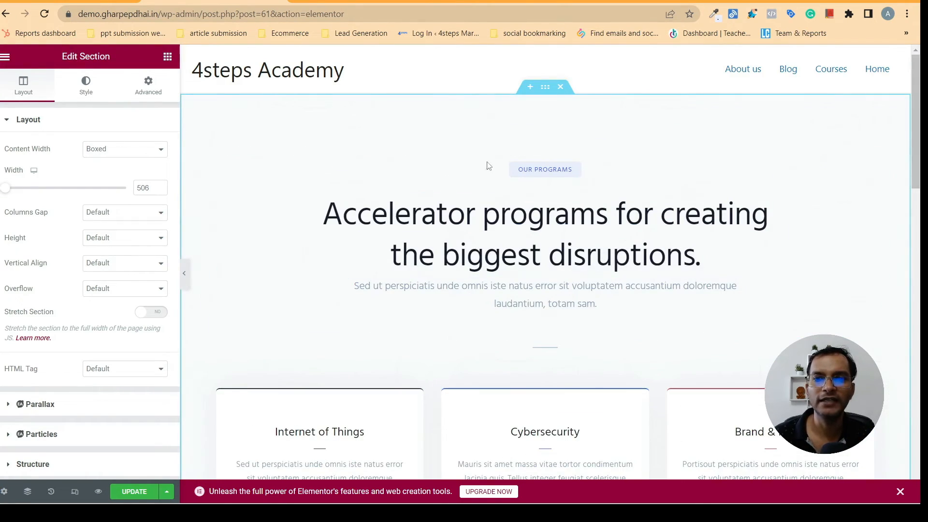
{"action": "left_click", "coordinate": [541, 169]}
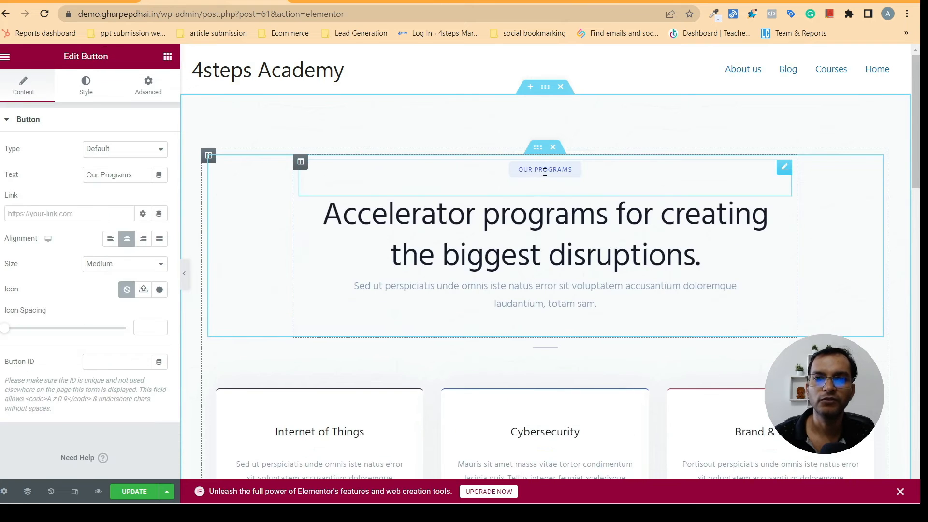
{"action": "left_click", "coordinate": [144, 175]}
{"action": "key", "text": "BackSpace"}
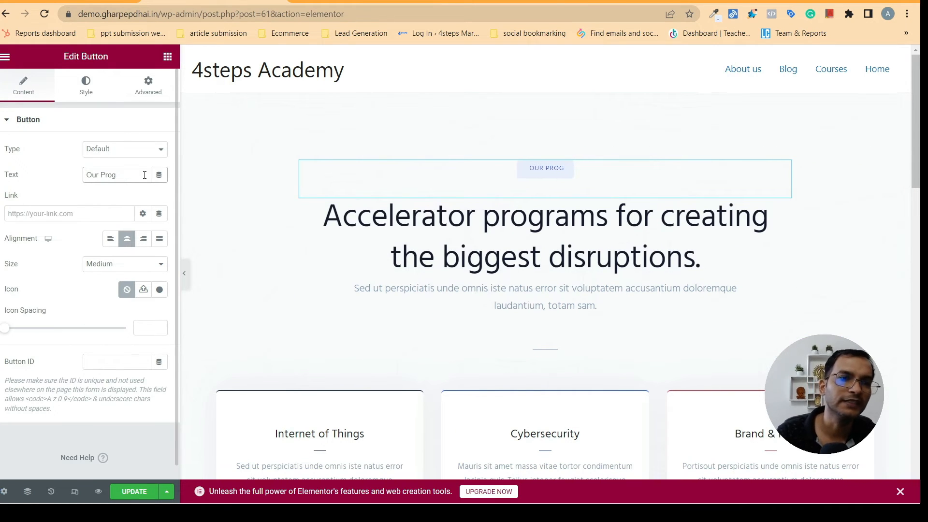
{"action": "key", "text": "Caps_Lock"}
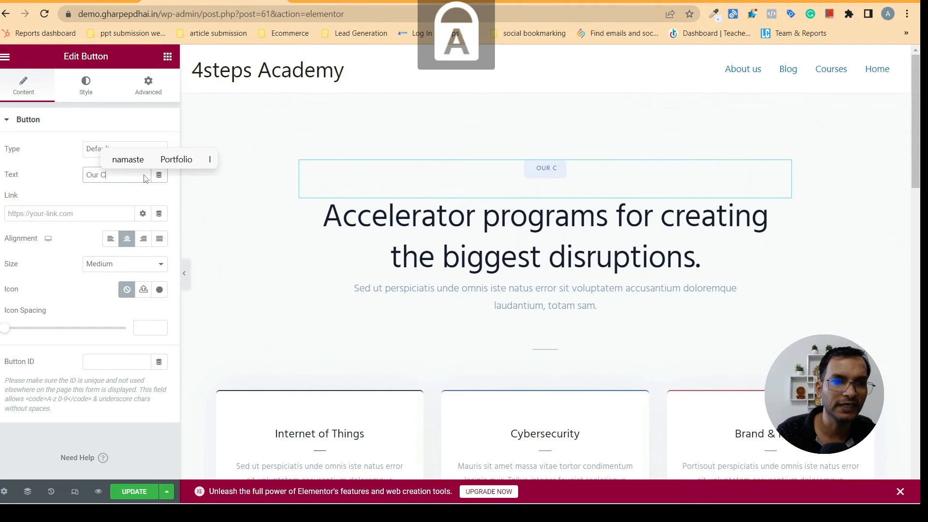
{"action": "key", "text": "Caps_Lock"}
{"action": "type", "text": "Cou"}
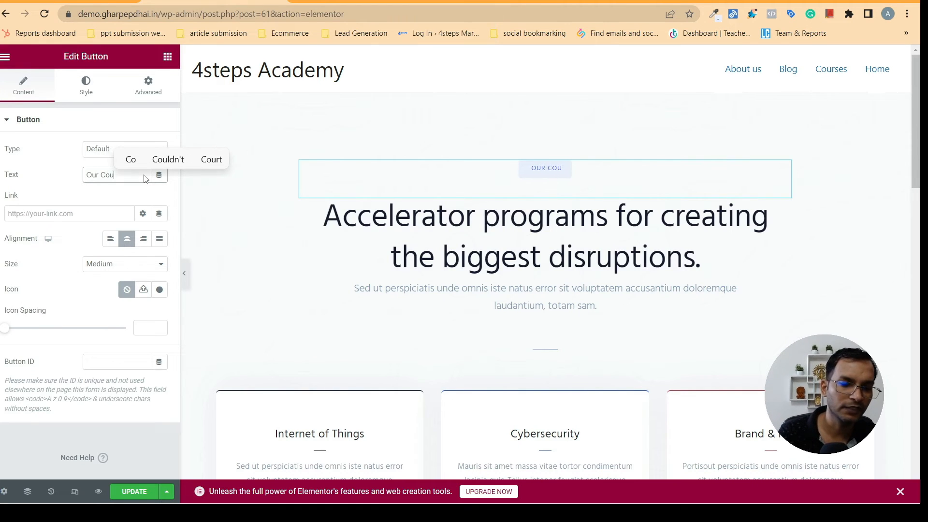
{"action": "type", "text": "rses"}
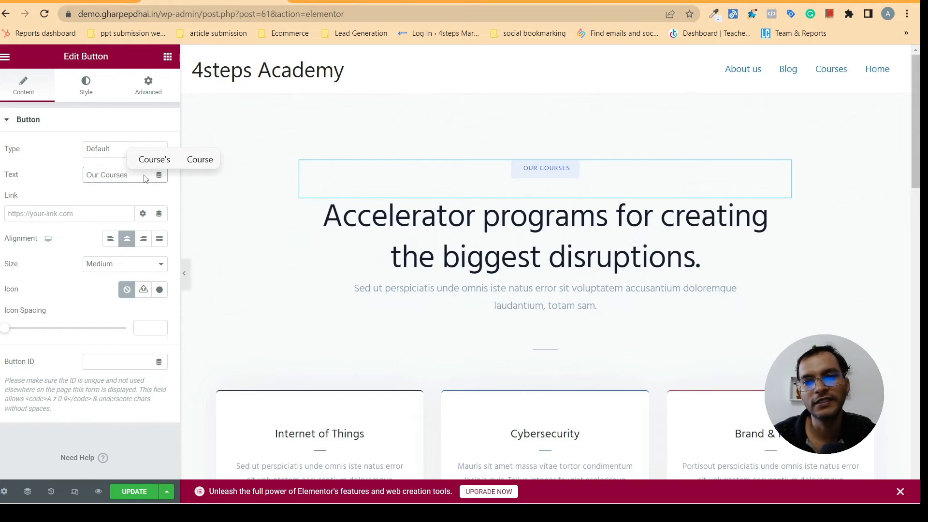
Replace the main heading's title below the "Our Courses" button with "Our Online tutoring courses"
{"action": "left_click", "coordinate": [546, 258]}
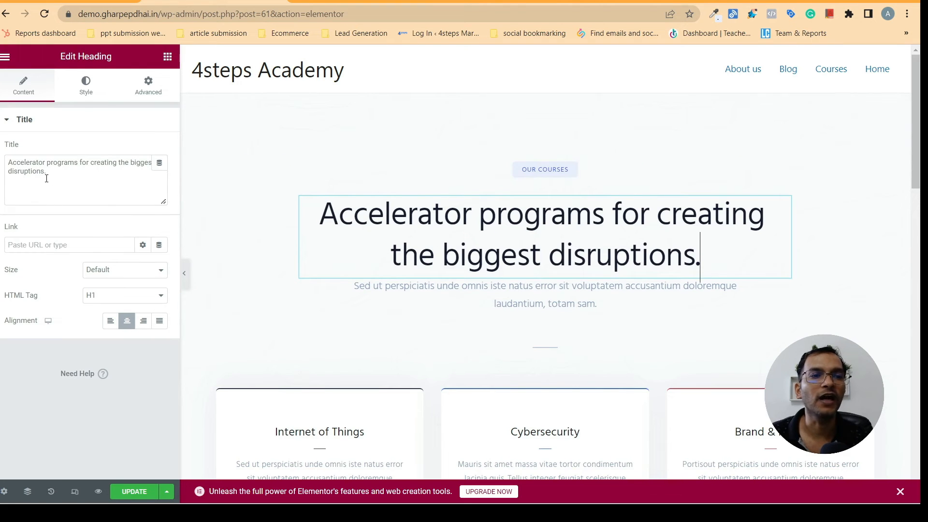
{"action": "left_click", "coordinate": [80, 189]}
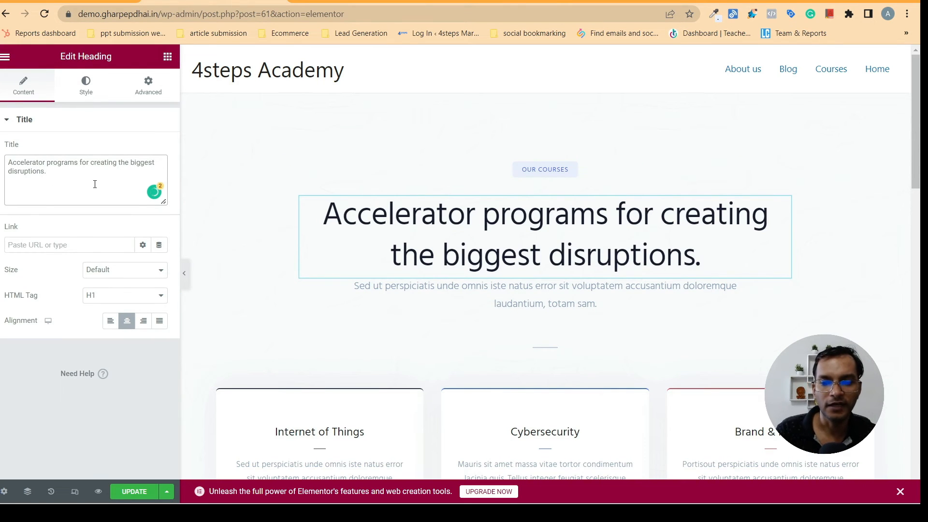
{"action": "key", "text": "BackSpace"}
{"action": "key", "text": "BackSpace"}
{"action": "key", "text": "BackSpace"}
{"action": "key", "text": "BackSpace"}
{"action": "key", "text": "BackSpace"}
{"action": "key", "text": "BackSpace"}
{"action": "key", "text": "BackSpace"}
{"action": "key", "text": "BackSpace"}
{"action": "key", "text": "BackSpace"}
{"action": "key", "text": "BackSpace"}
{"action": "key", "text": "BackSpace"}
{"action": "key", "text": "BackSpace"}
{"action": "key", "text": "BackSpace"}
{"action": "key", "text": "BackSpace"}
{"action": "key", "text": "BackSpace"}
{"action": "key", "text": "BackSpace"}
{"action": "key", "text": "BackSpace"}
{"action": "key", "text": "BackSpace"}
{"action": "key", "text": "BackSpace"}
{"action": "key", "text": "BackSpace"}
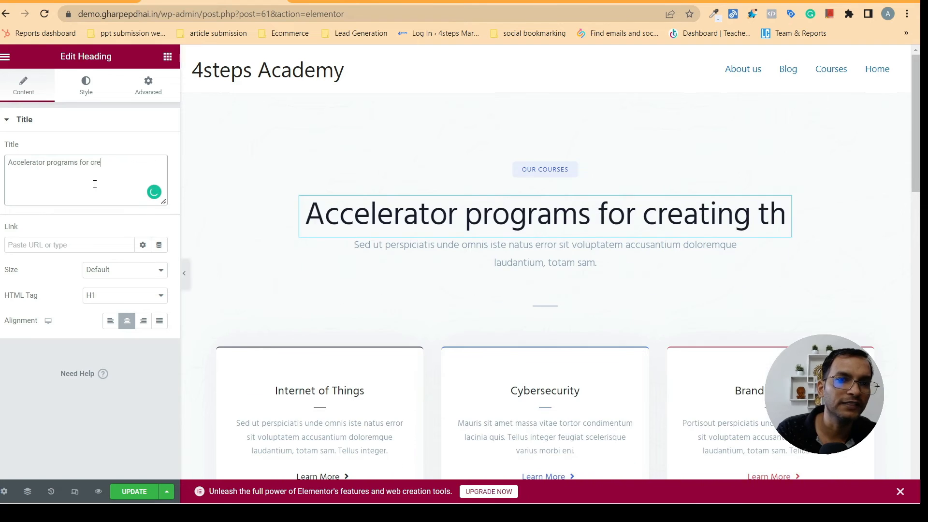
{"action": "key", "text": "BackSpace"}
{"action": "key", "text": "BackSpace"}
{"action": "key", "text": "BackSpace"}
{"action": "key", "text": "BackSpace"}
{"action": "key", "text": "BackSpace"}
{"action": "key", "text": "BackSpace"}
{"action": "key", "text": "BackSpace"}
{"action": "key", "text": "BackSpace"}
{"action": "key", "text": "BackSpace"}
{"action": "key", "text": "BackSpace"}
{"action": "key", "text": "BackSpace"}
{"action": "key", "text": "BackSpace"}
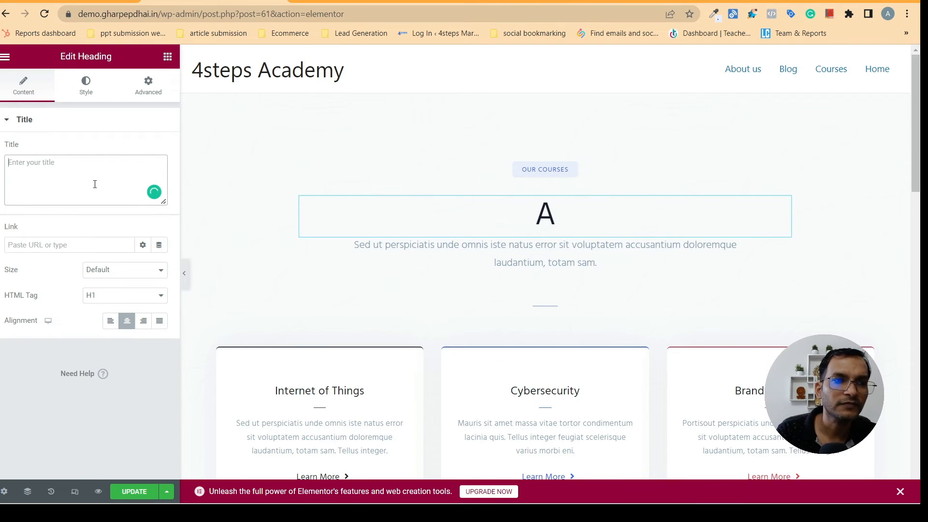
{"action": "key", "text": "Caps_Lock"}
{"action": "type", "text": "O"}
{"action": "key", "text": "Caps_Lock"}
{"action": "type", "text": "u"}
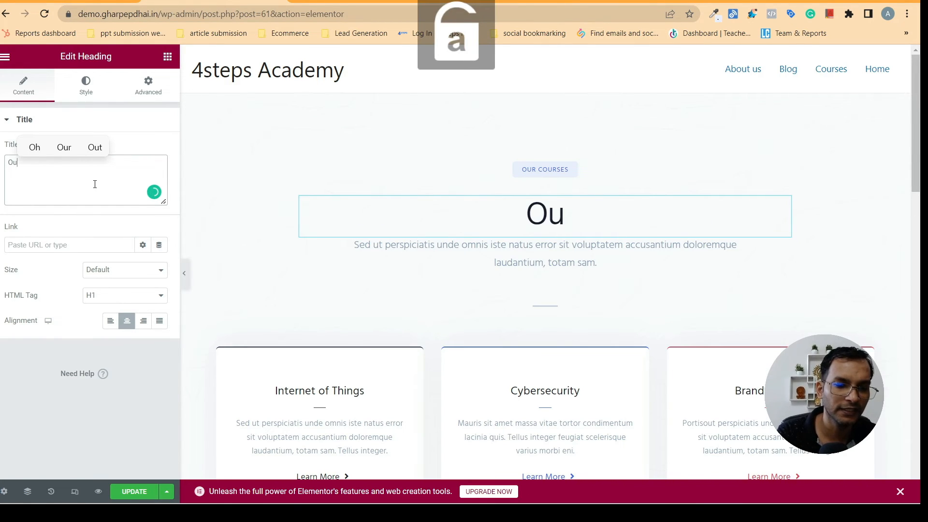
{"action": "type", "text": "rs"}
{"action": "key", "text": "BackSpace"}
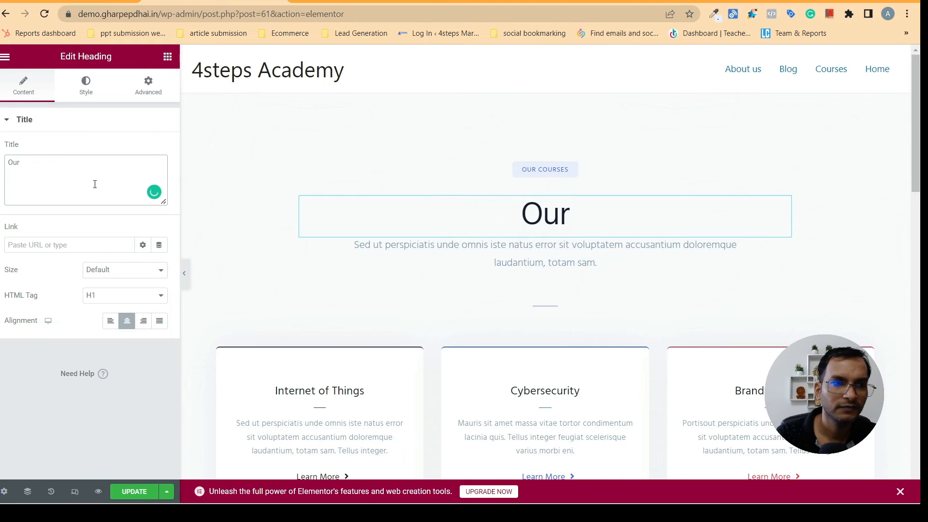
{"action": "key", "text": "Caps_Lock"}
{"action": "type", "text": "O"}
{"action": "key", "text": "Caps_Lock"}
{"action": "type", "text": "nl"}
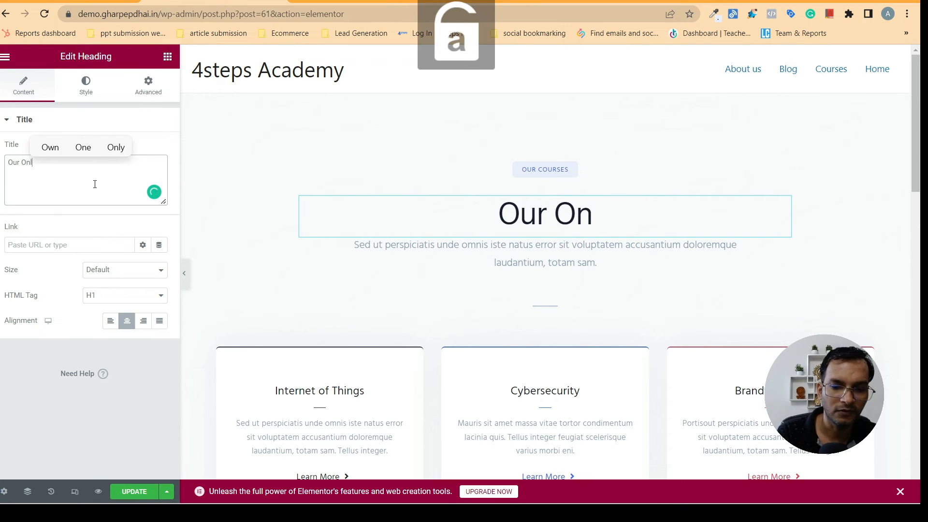
{"action": "type", "text": "ine "}
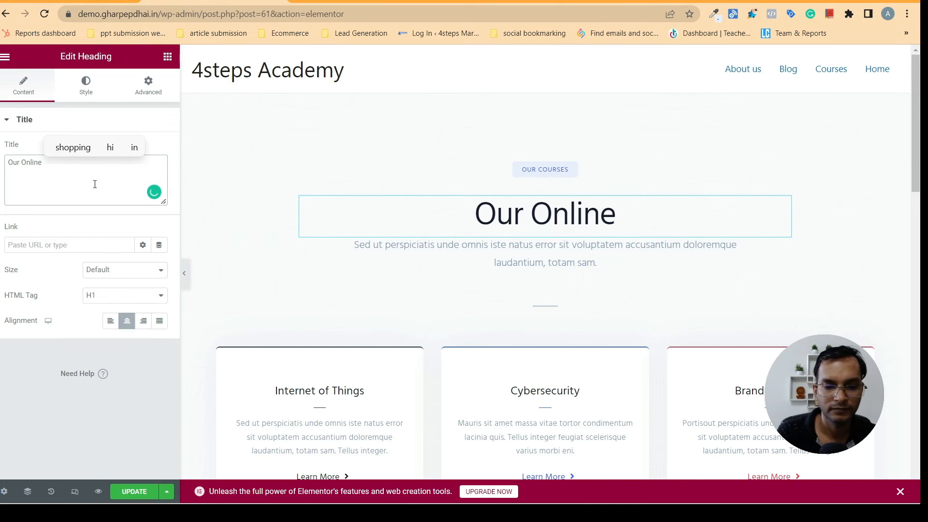
{"action": "type", "text": "tuto"}
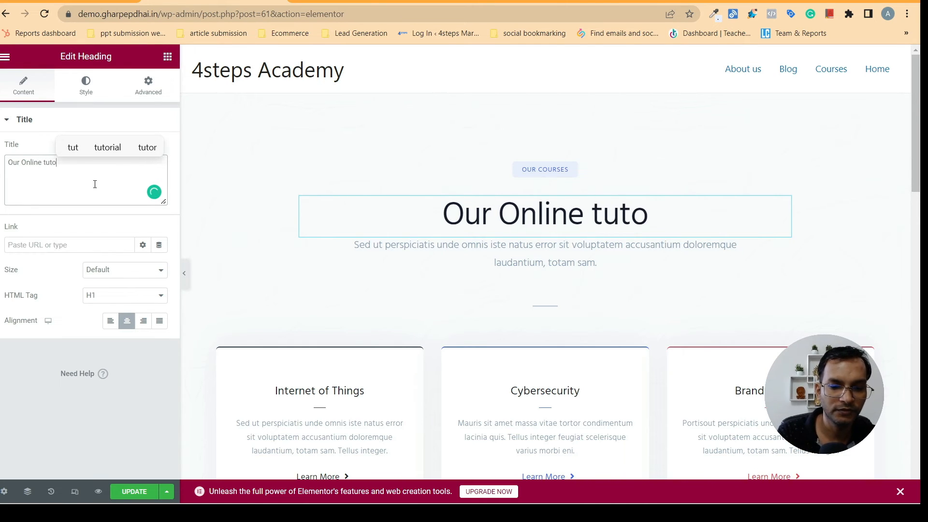
{"action": "type", "text": "ring "}
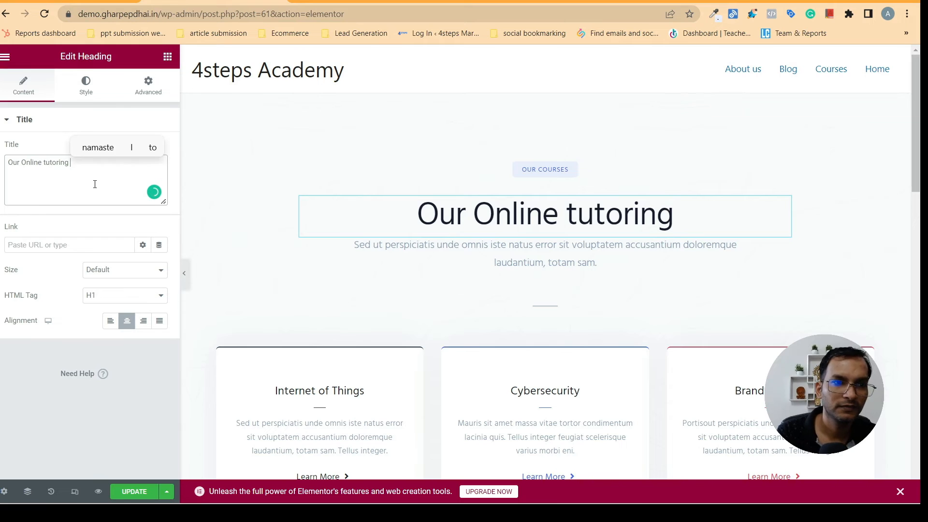
{"action": "type", "text": "cour"}
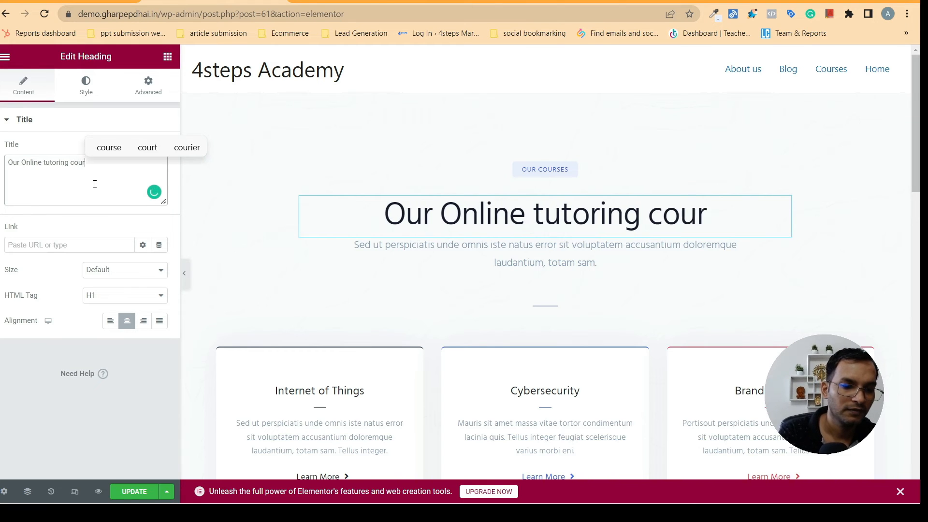
{"action": "type", "text": "ses"}
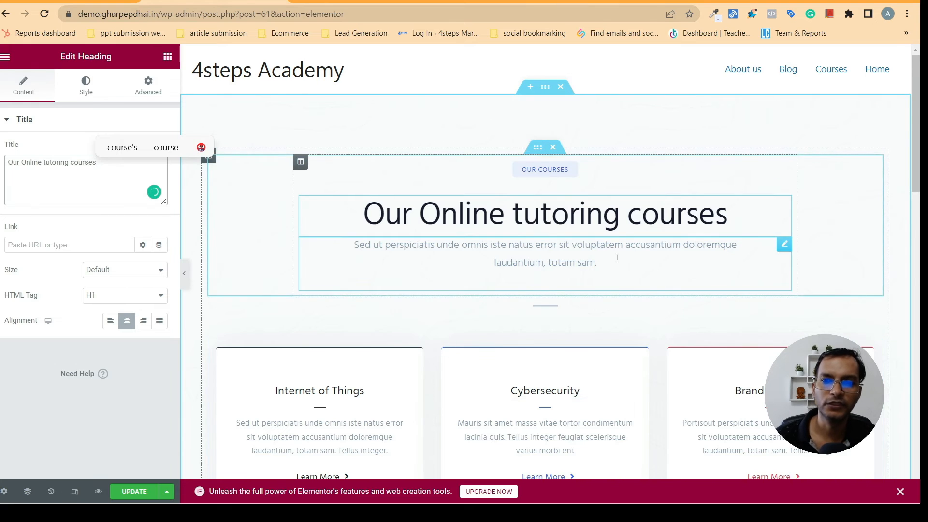
Replace the placeholder paragraph under the main heading with "We provide 20+ online 1-on-1 online tutoring courses"
{"action": "left_click", "coordinate": [566, 261]}
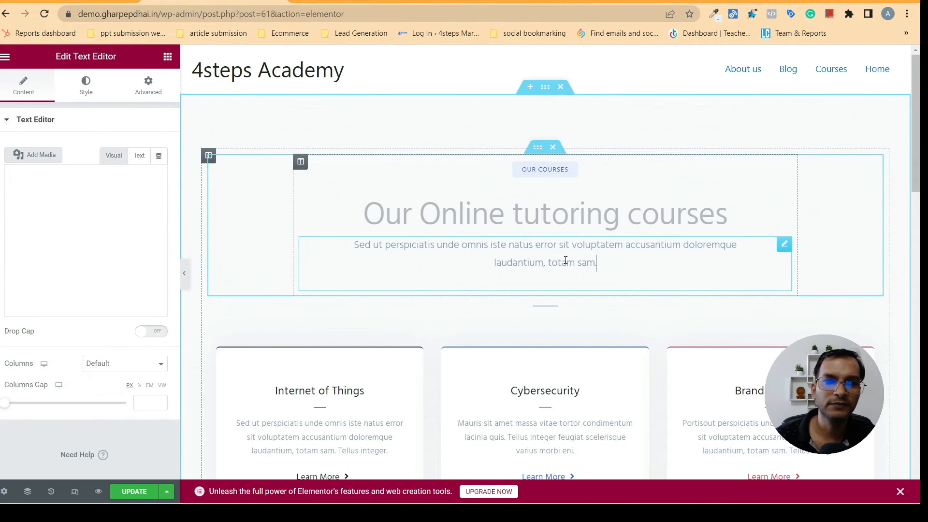
{"action": "left_click_drag", "start_coordinate": [121, 279], "coordinate": [20, 231]}
{"action": "type", "text": "W"}
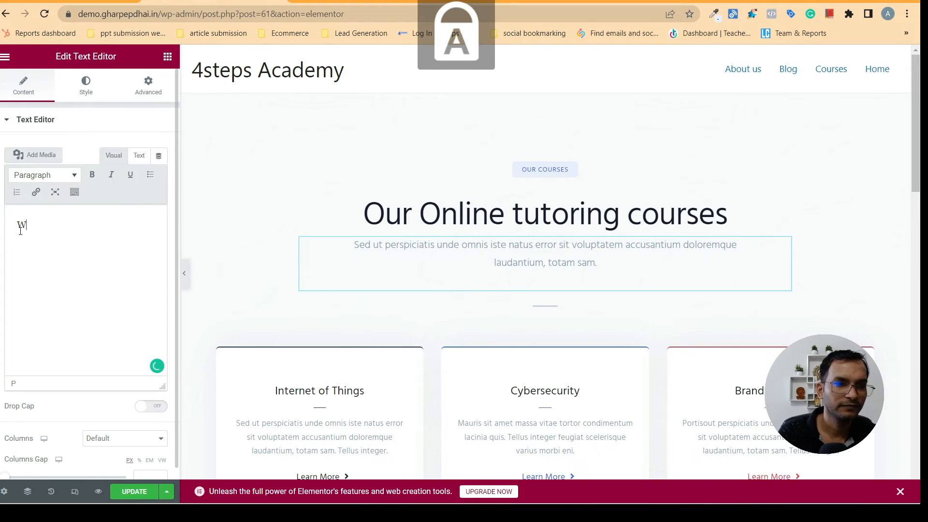
{"action": "type", "text": "e provide"}
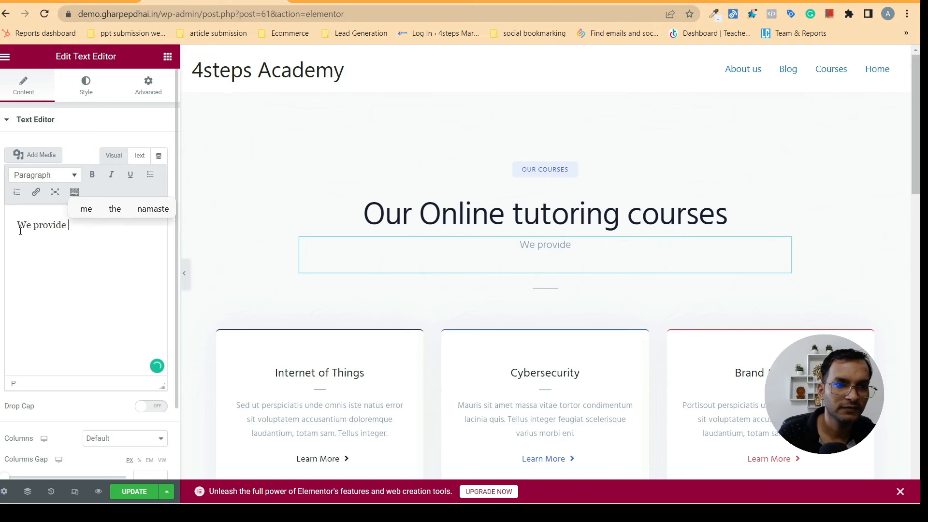
{"action": "type", "text": " 20+ "}
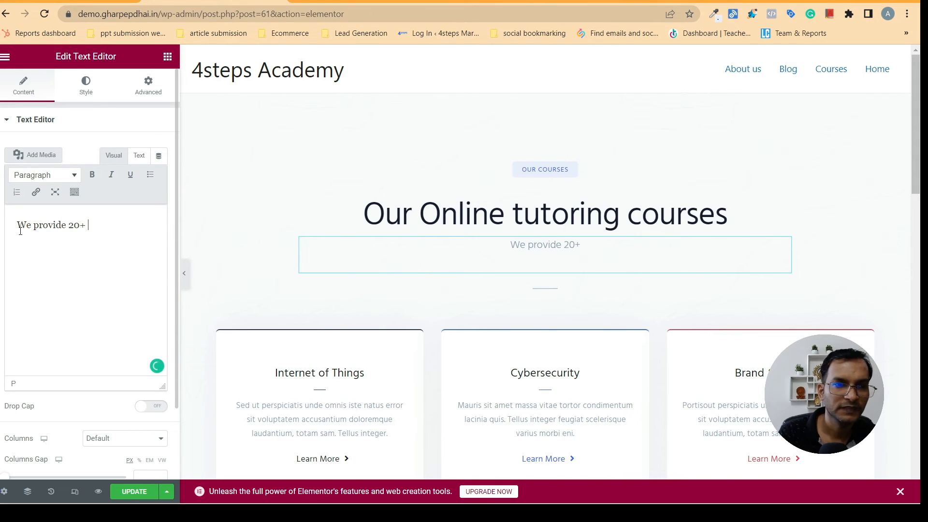
{"action": "type", "text": "cou"}
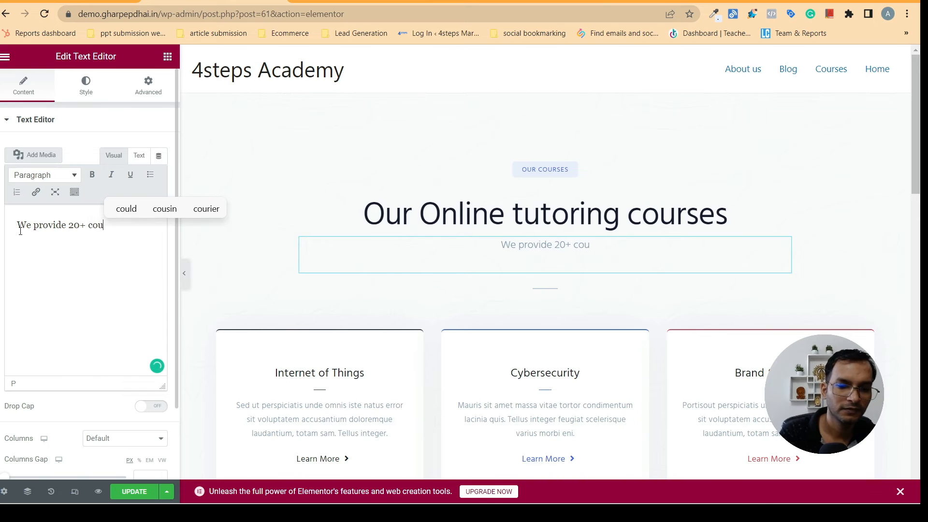
{"action": "key", "text": "BackSpace"}
{"action": "key", "text": "BackSpace"}
{"action": "key", "text": "BackSpace"}
{"action": "type", "text": "o"}
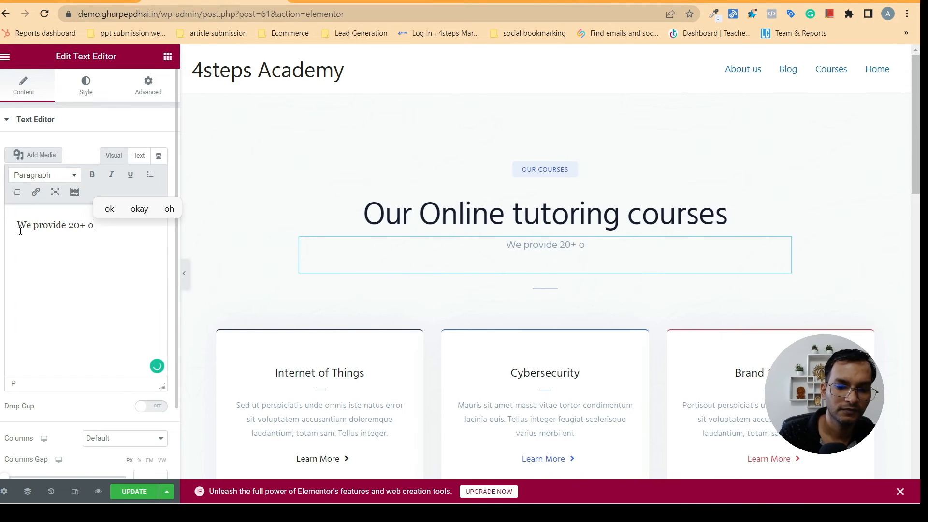
{"action": "type", "text": "nline "}
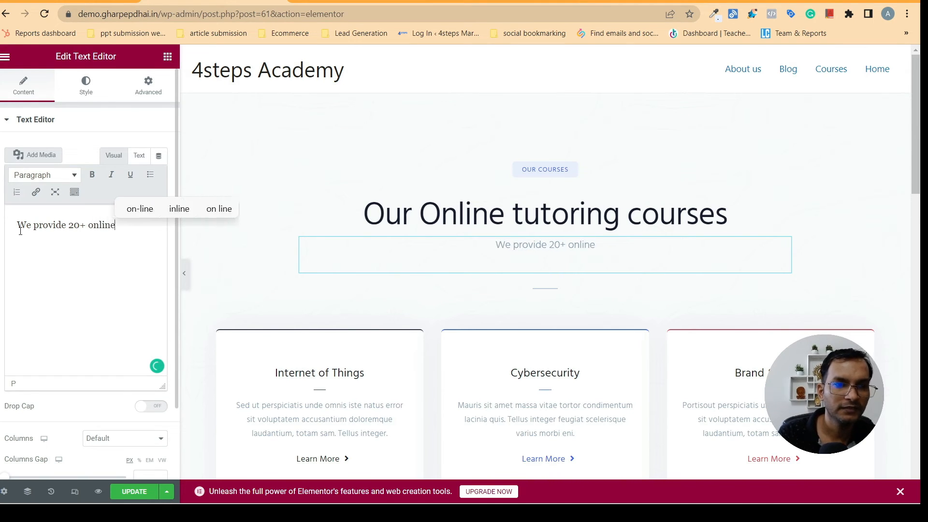
{"action": "type", "text": "1"}
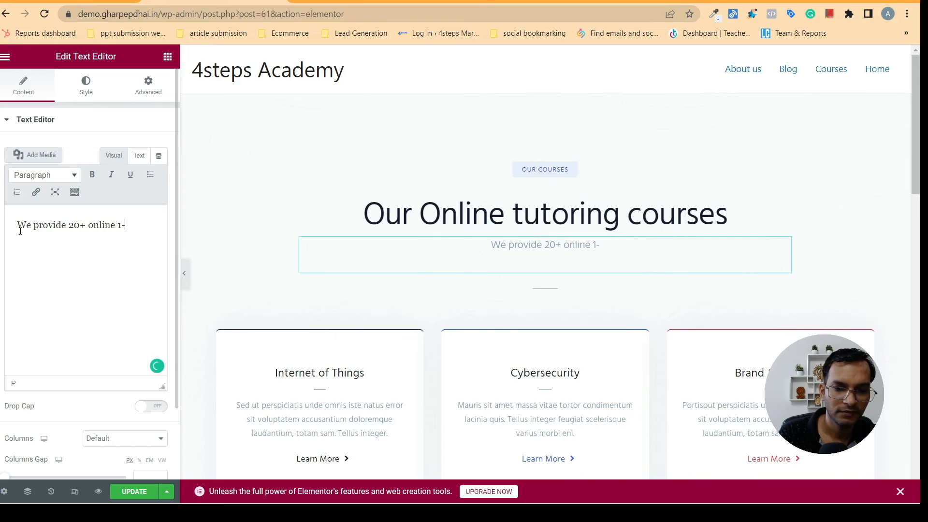
{"action": "type", "text": "-on"}
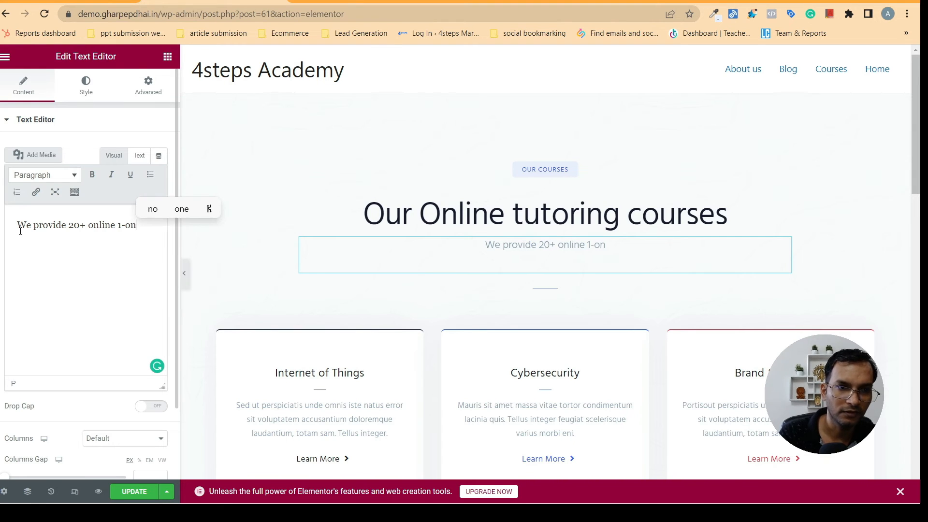
{"action": "type", "text": "-"}
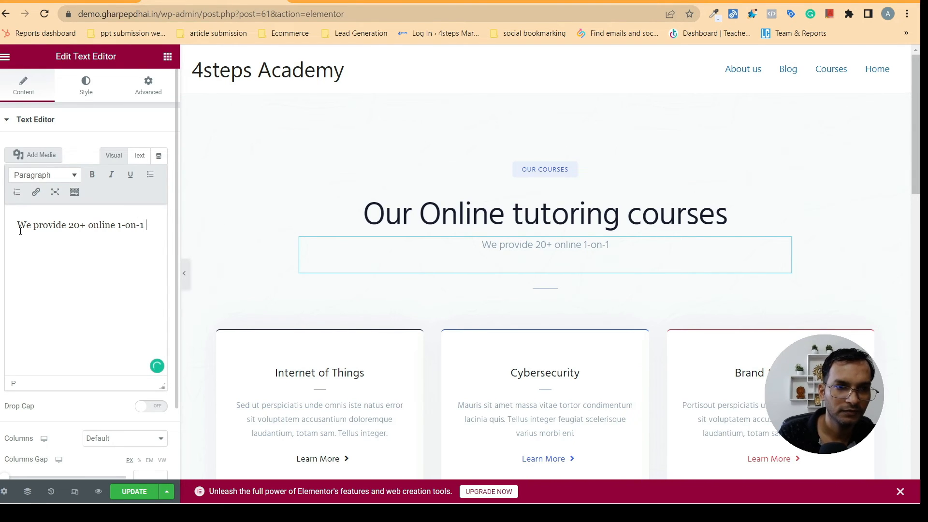
{"action": "type", "text": "1 online"}
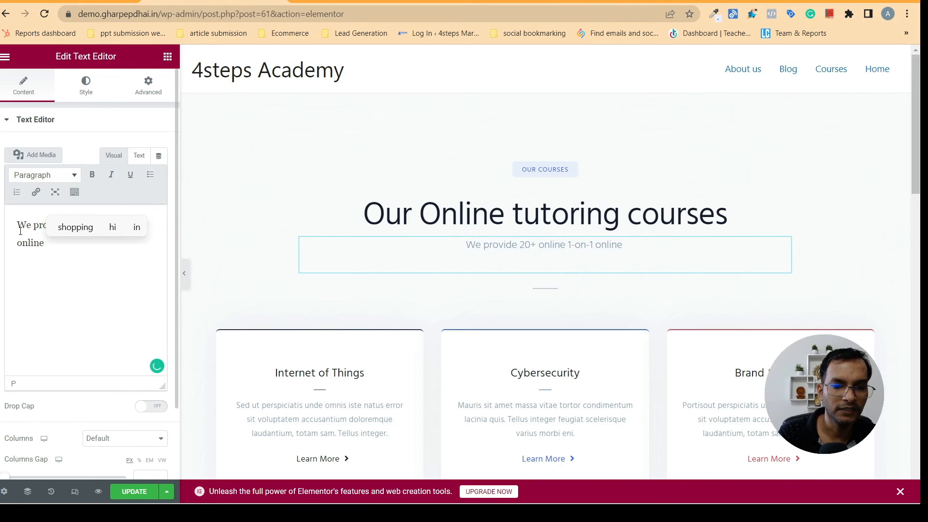
{"action": "type", "text": " tut"}
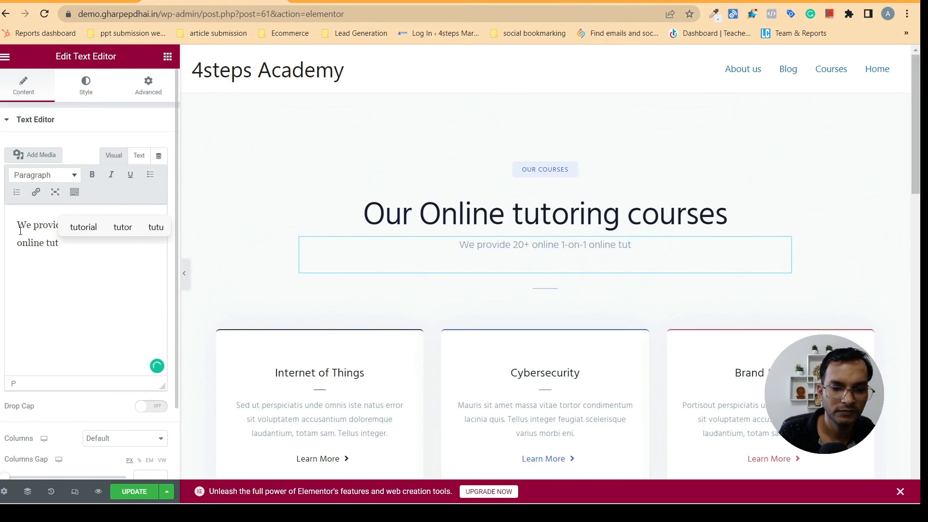
{"action": "type", "text": "oring "}
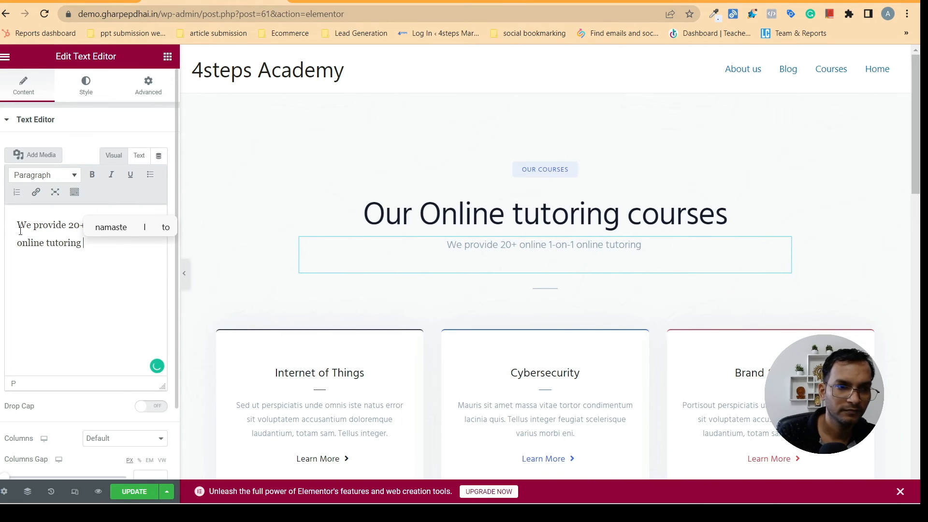
{"action": "type", "text": "cour"}
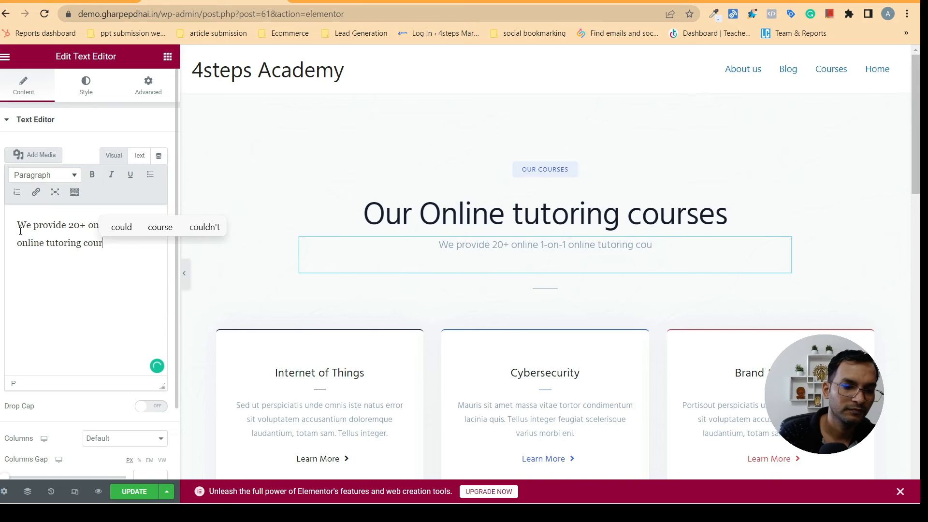
{"action": "type", "text": "ses"}
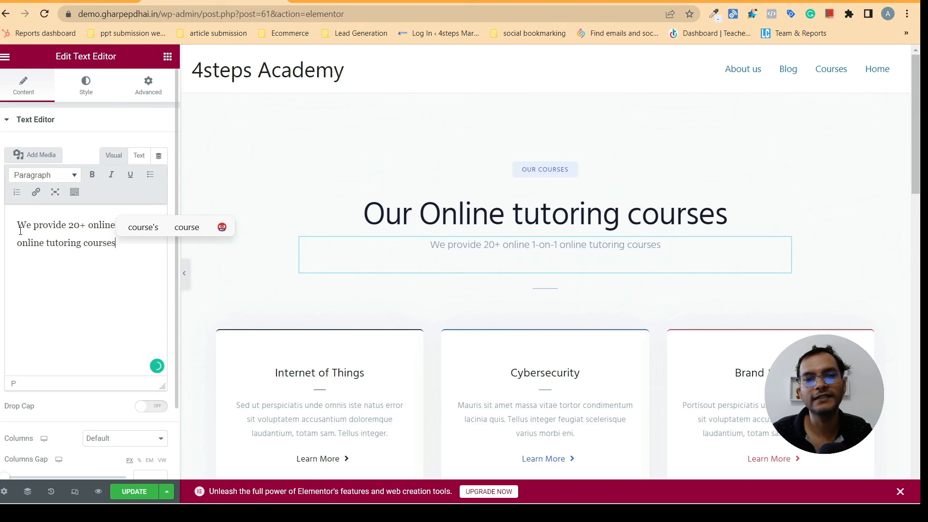
{"action": "left_click", "coordinate": [92, 257]}
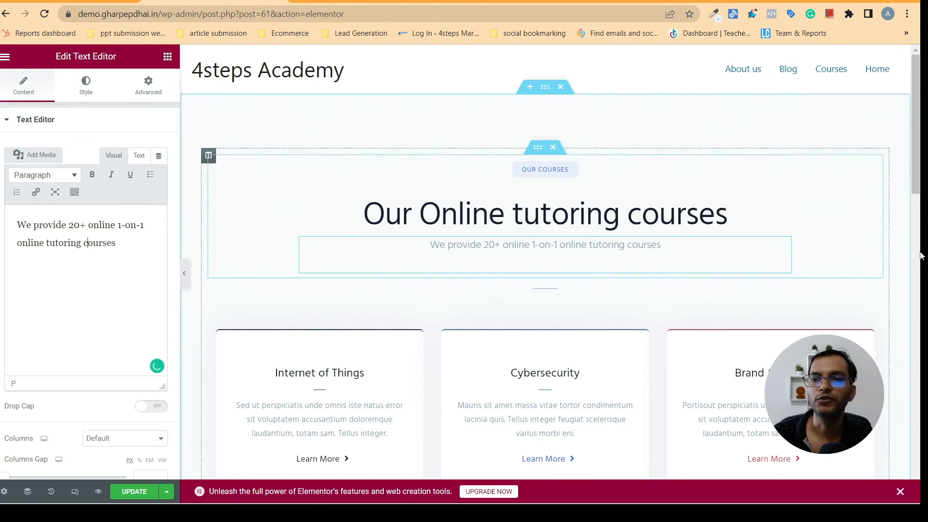
Review the three rows of program cards below the intro text, and open the "Internet of Things" card heading's settings
{"action": "left_click_drag", "start_coordinate": [921, 188], "coordinate": [921, 188]}
{"action": "scroll", "coordinate": [921, 188], "scroll_direction": "down", "scroll_amount": 3}
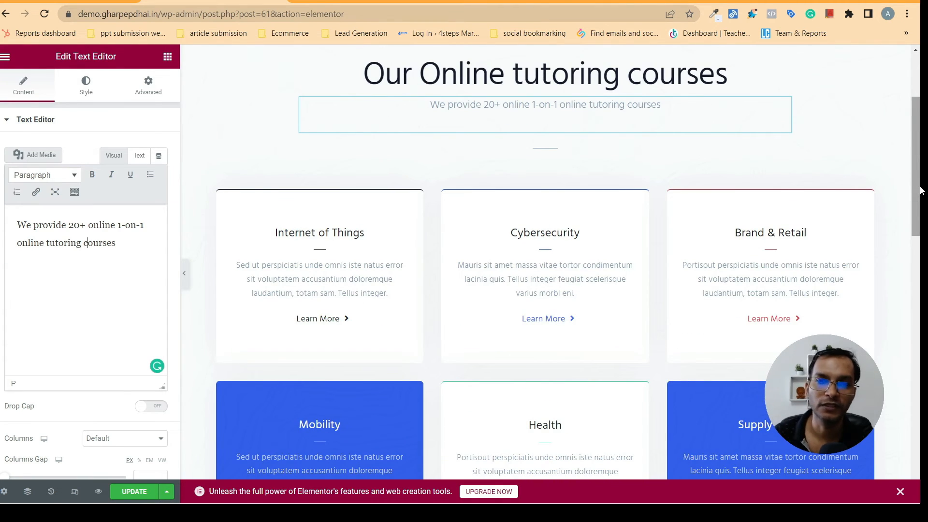
{"action": "scroll", "coordinate": [921, 192], "scroll_direction": "down", "scroll_amount": 4}
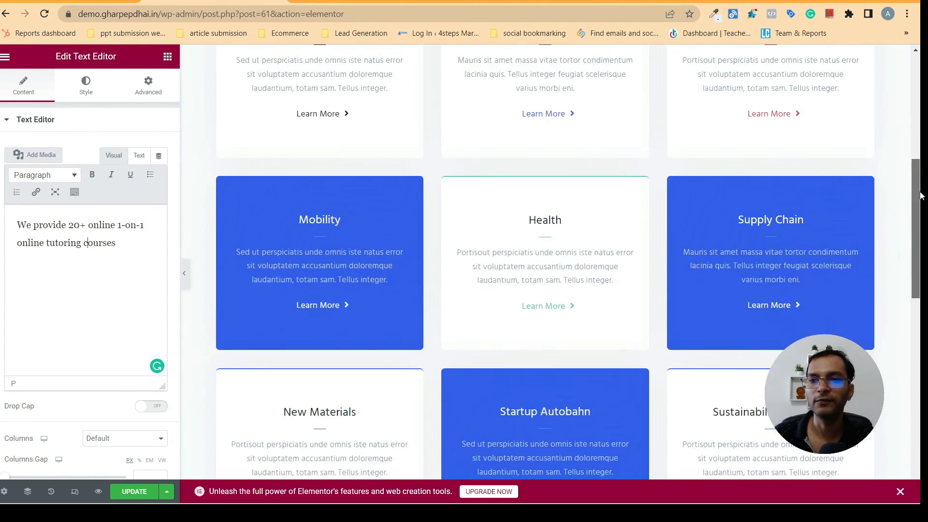
{"action": "left_click_drag", "start_coordinate": [921, 195], "coordinate": [921, 137]}
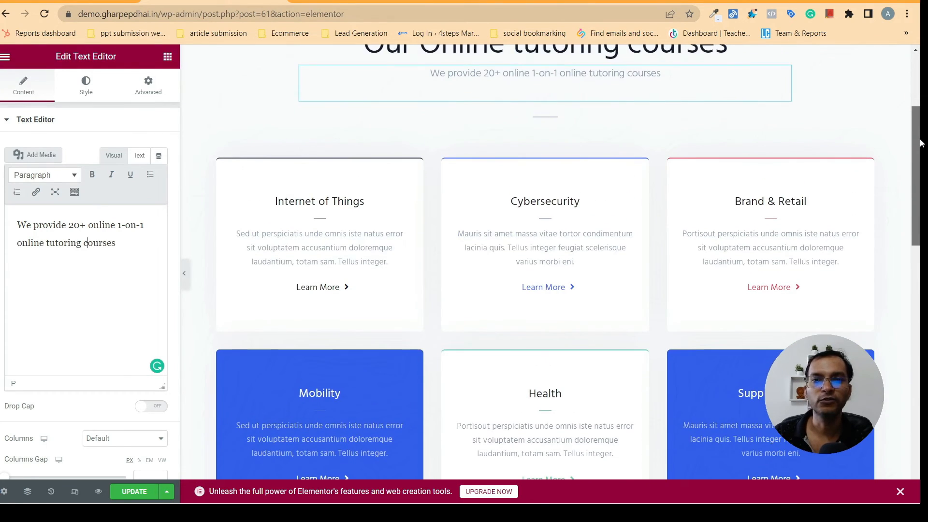
{"action": "left_click", "coordinate": [304, 201]}
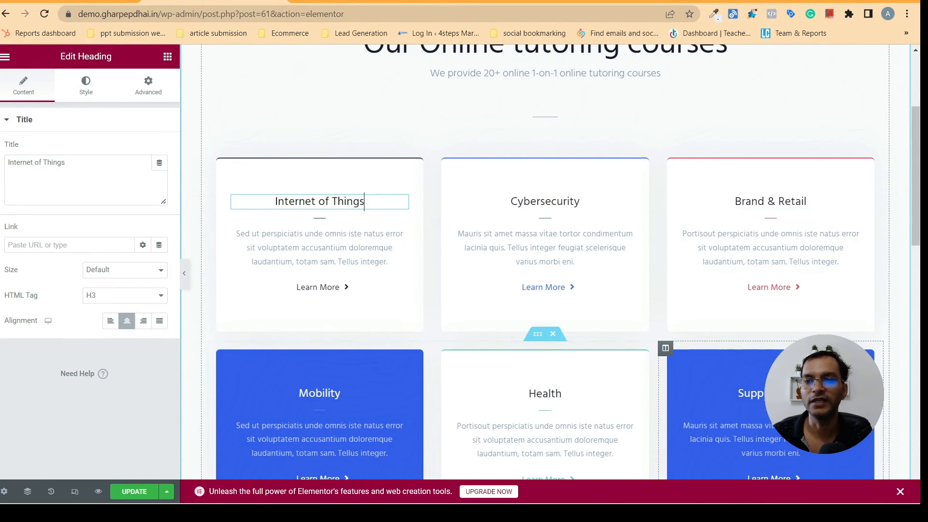
{"action": "left_click_drag", "start_coordinate": [921, 209], "coordinate": [921, 257]}
{"action": "scroll", "coordinate": [920, 258], "scroll_direction": "up", "scroll_amount": 4}
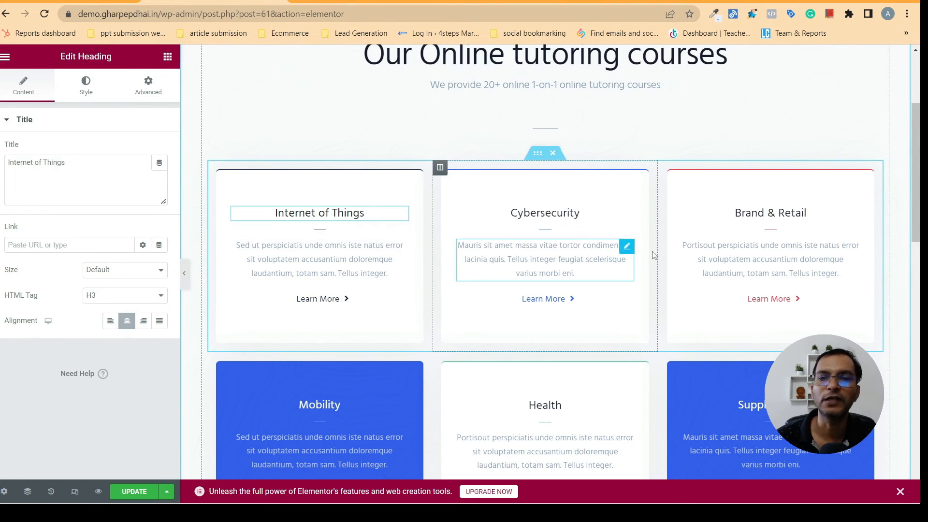
{"action": "left_click_drag", "start_coordinate": [921, 160], "coordinate": [920, 179]}
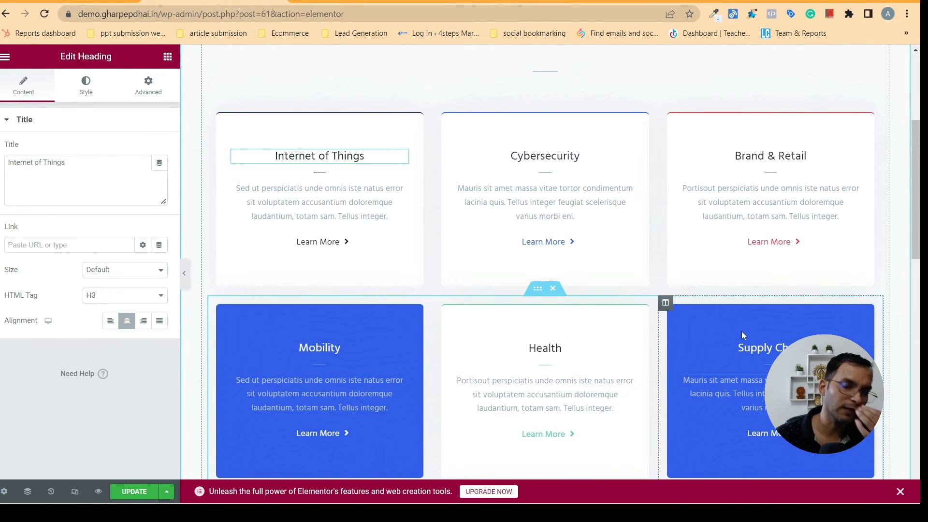
{"action": "left_click_drag", "start_coordinate": [920, 190], "coordinate": [922, 268]}
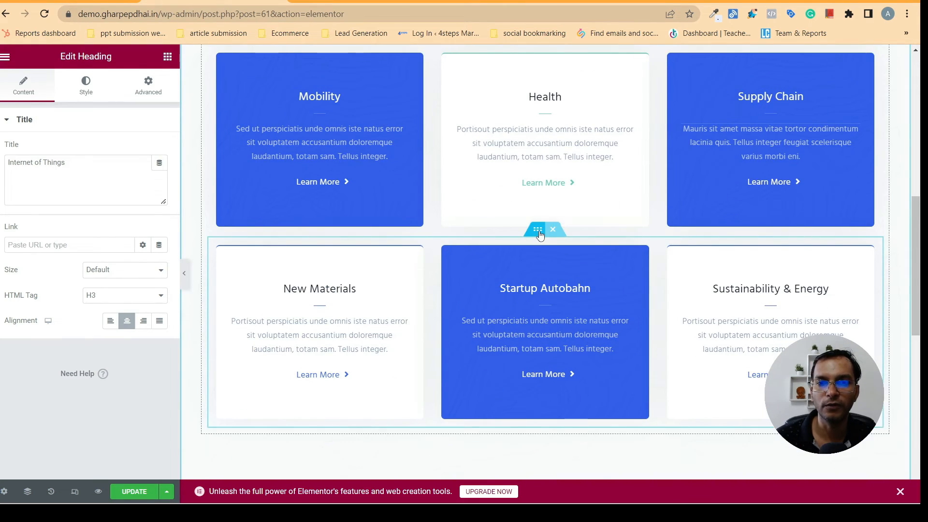
Duplicate the New Materials card row, and paste a copy of the Mobility, Health and Supply Chain row below the duplicate
{"action": "right_click", "coordinate": [540, 235]}
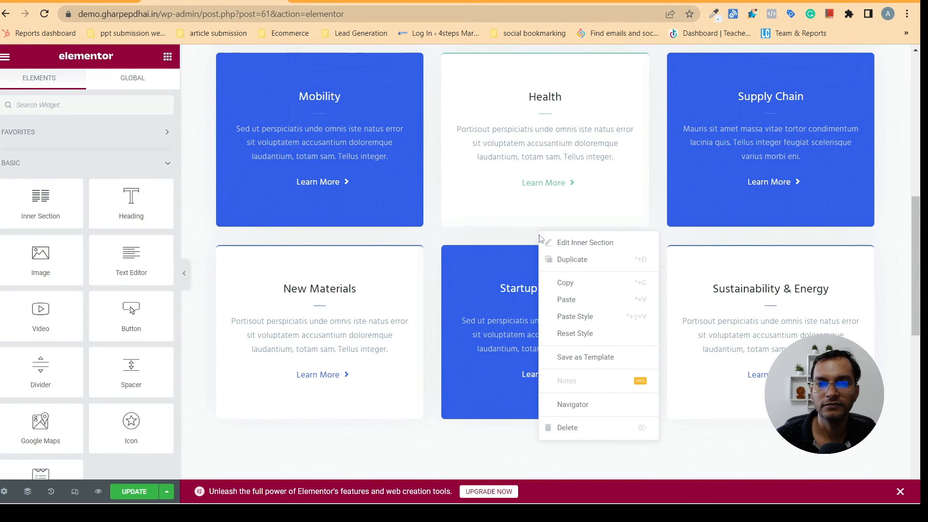
{"action": "left_click", "coordinate": [580, 260]}
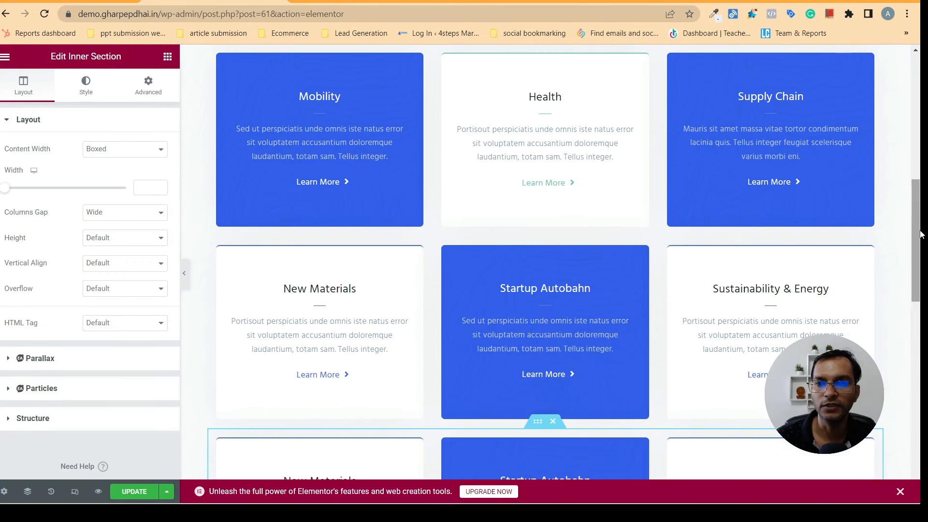
{"action": "mouse_move", "coordinate": [921, 239]}
{"action": "left_mouse_down"}
{"action": "mouse_move", "coordinate": [922, 295]}
{"action": "mouse_move", "coordinate": [919, 204]}
{"action": "mouse_move", "coordinate": [921, 289]}
{"action": "mouse_move", "coordinate": [887, 181]}
{"action": "mouse_move", "coordinate": [909, 230]}
{"action": "mouse_move", "coordinate": [921, 315]}
{"action": "mouse_move", "coordinate": [920, 203]}
{"action": "left_mouse_up"}
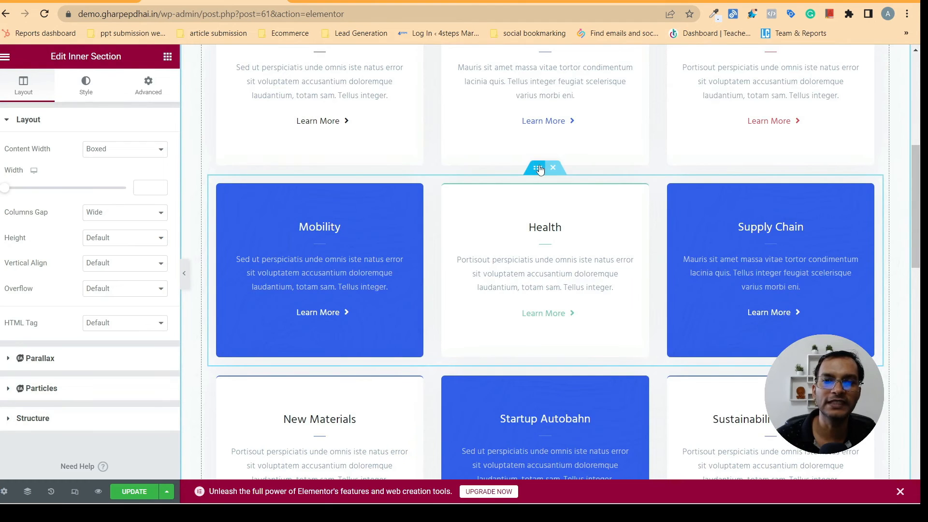
{"action": "right_click", "coordinate": [540, 169]}
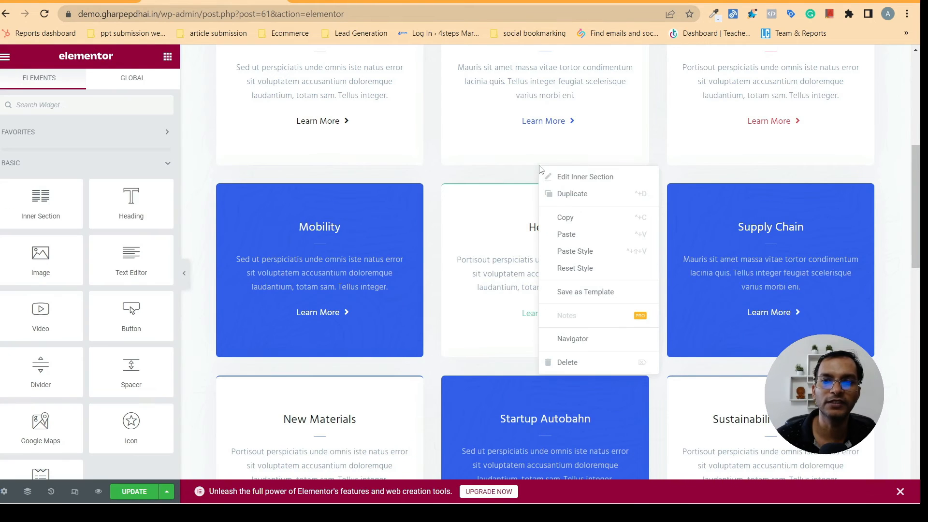
{"action": "left_click", "coordinate": [569, 217]}
{"action": "scroll", "coordinate": [889, 192], "scroll_direction": "down", "scroll_amount": 5}
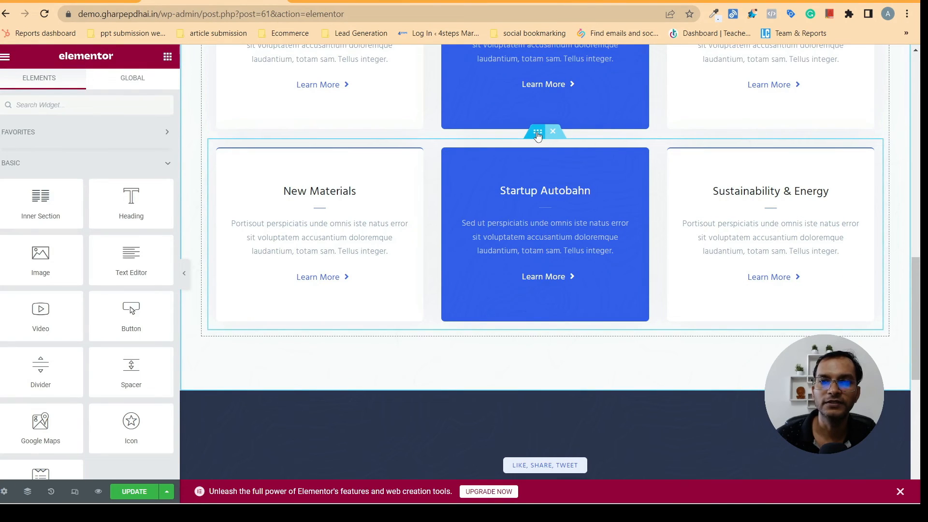
{"action": "right_click", "coordinate": [538, 136]}
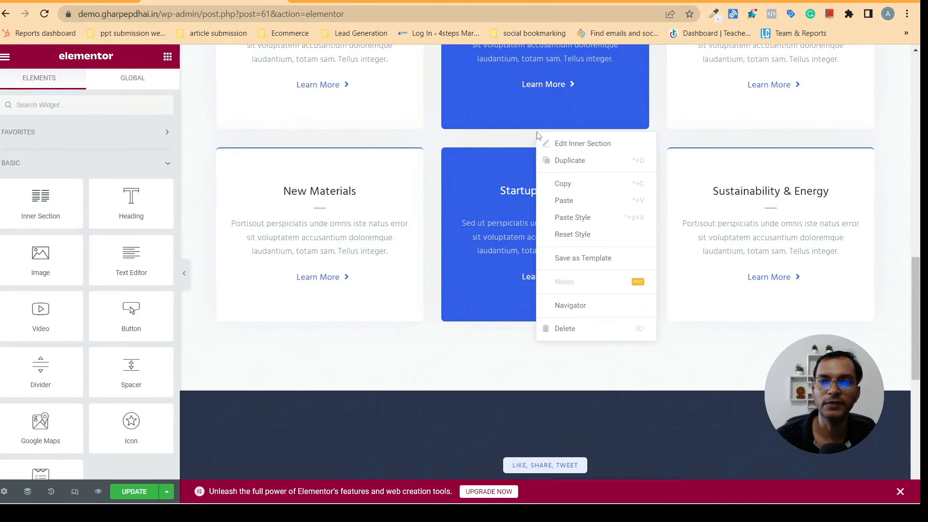
{"action": "left_click", "coordinate": [560, 201]}
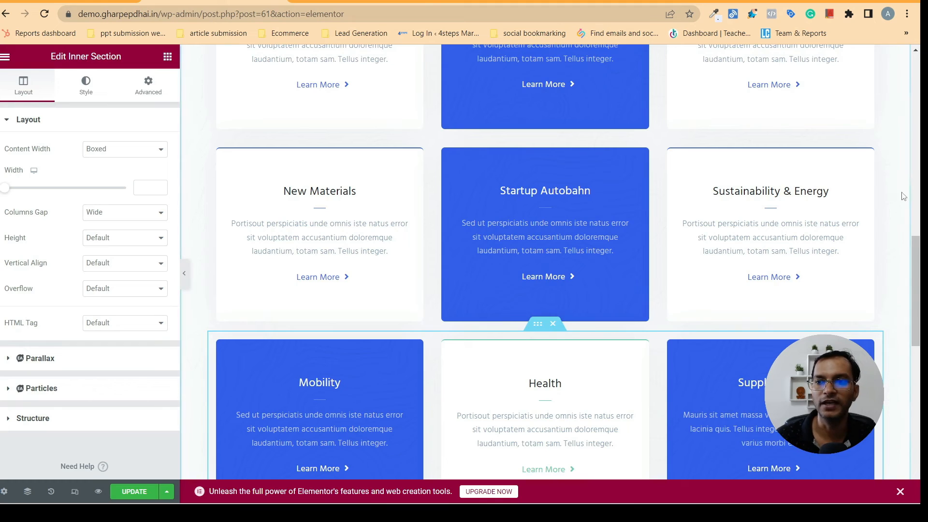
Check the card rows on the page from the pasted row up to the first one, and save the page
{"action": "mouse_move", "coordinate": [916, 292]}
{"action": "left_mouse_down"}
{"action": "mouse_move", "coordinate": [898, 124]}
{"action": "mouse_move", "coordinate": [915, 185]}
{"action": "mouse_move", "coordinate": [921, 330]}
{"action": "left_mouse_up"}
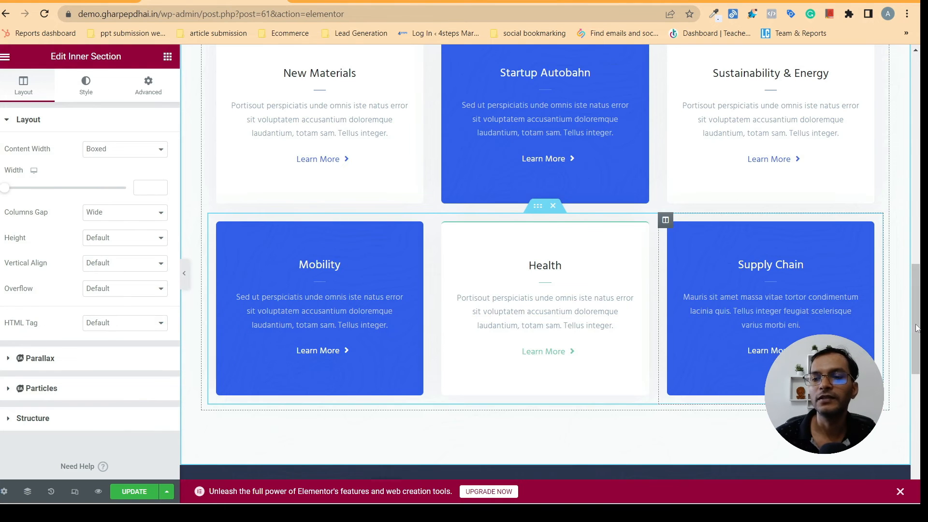
{"action": "left_click_drag", "start_coordinate": [917, 328], "coordinate": [917, 166]}
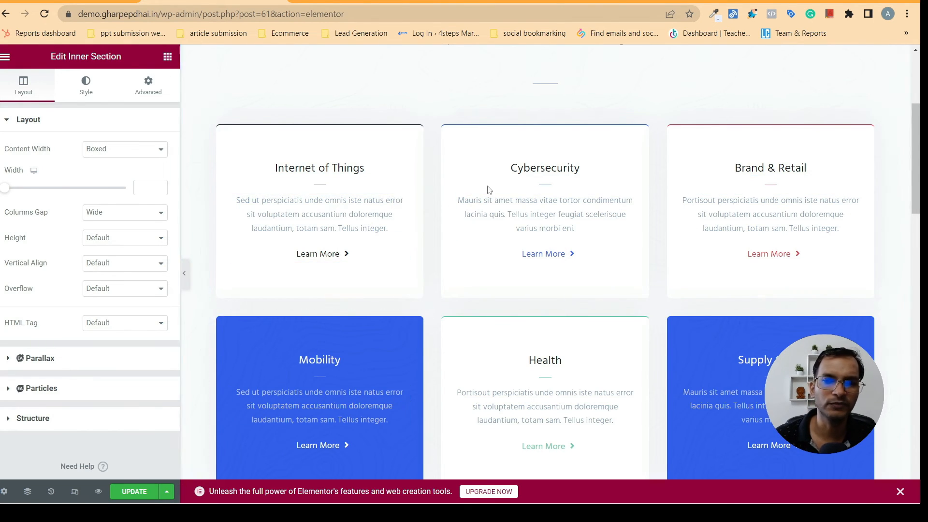
{"action": "scroll", "coordinate": [919, 180], "scroll_direction": "down", "scroll_amount": 3}
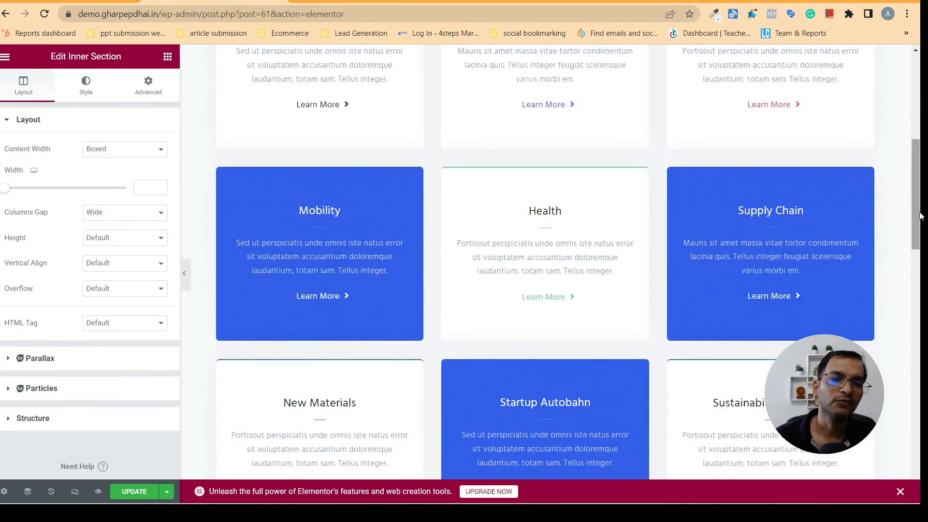
{"action": "key", "text": "ctrl+s"}
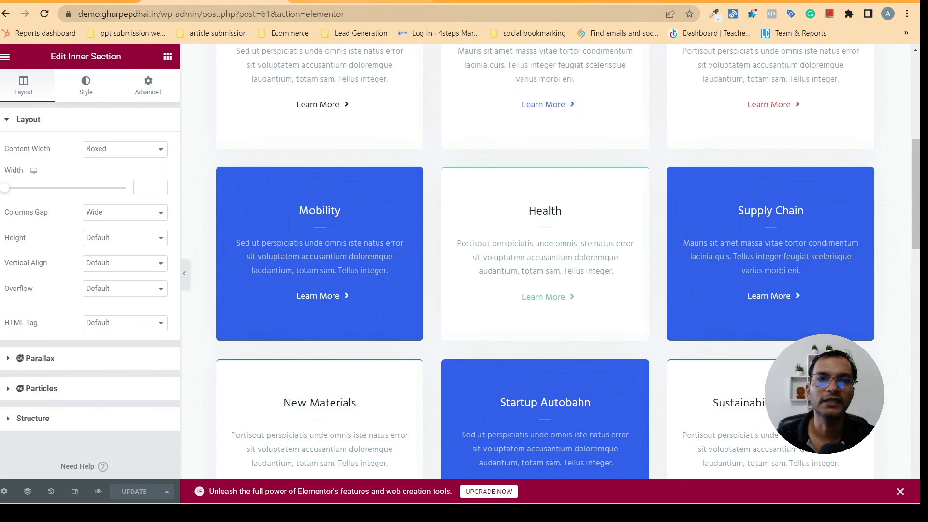
View the About us page preview and return to the Courses page in the editor
{"action": "left_click", "coordinate": [360, 1]}
{"action": "left_click", "coordinate": [504, 2]}
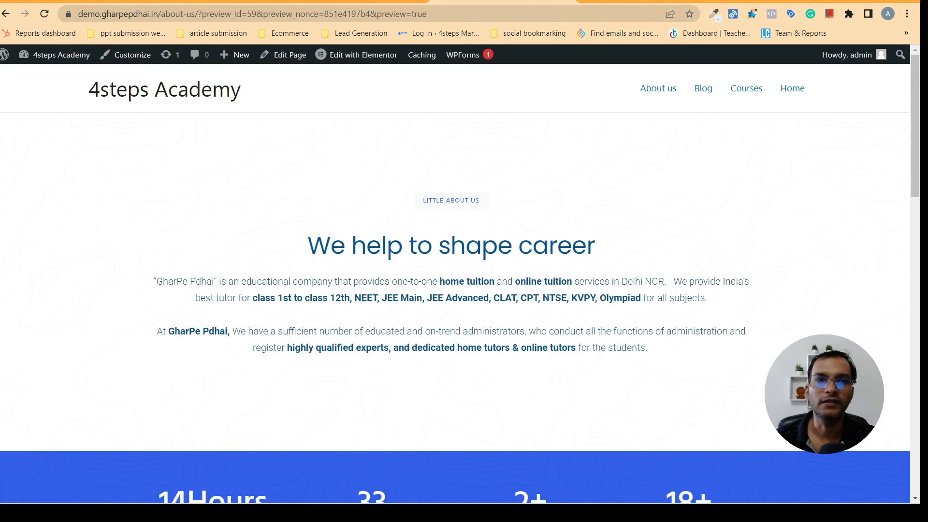
{"action": "left_click", "coordinate": [357, 1]}
{"action": "left_click", "coordinate": [209, 2]}
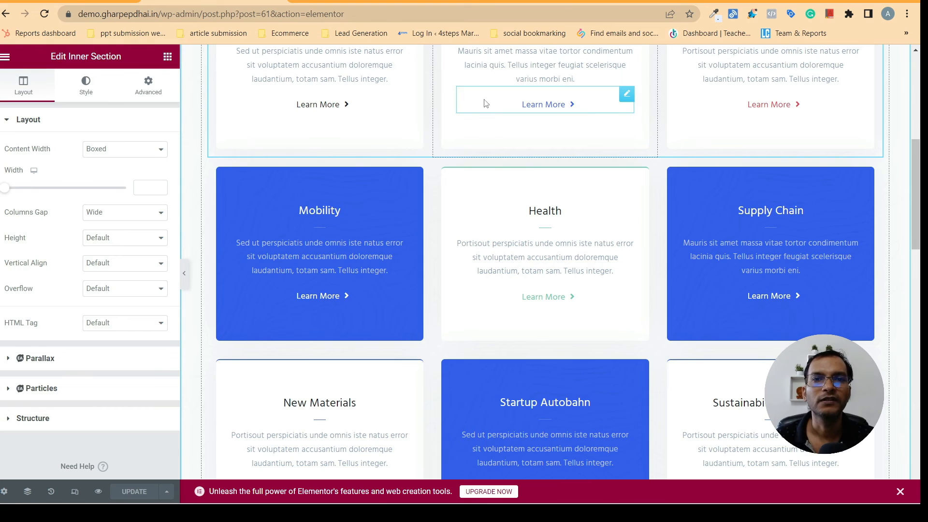
Replace the "Internet of Things" card heading in the first row with "class 1-5" and update the page
{"action": "scroll", "coordinate": [373, 230], "scroll_direction": "up", "scroll_amount": 4}
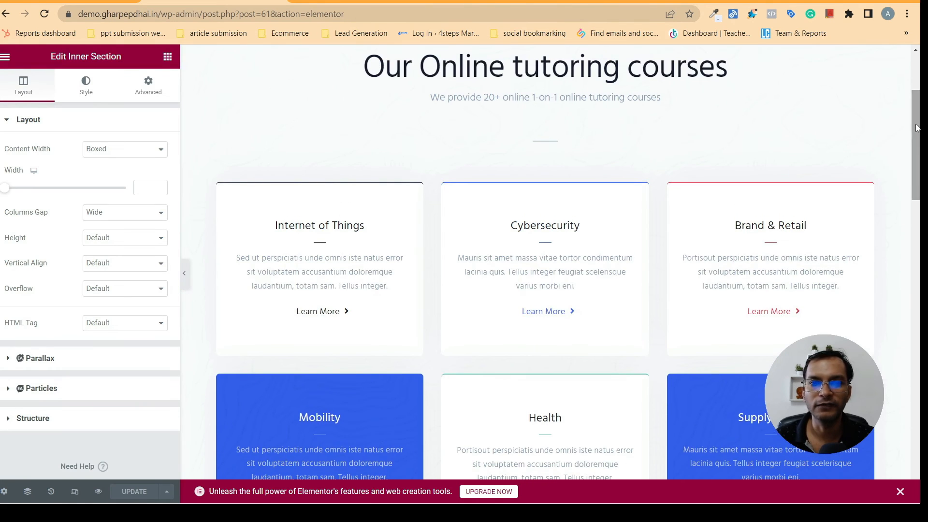
{"action": "left_click", "coordinate": [372, 231]}
{"action": "left_click", "coordinate": [85, 173]}
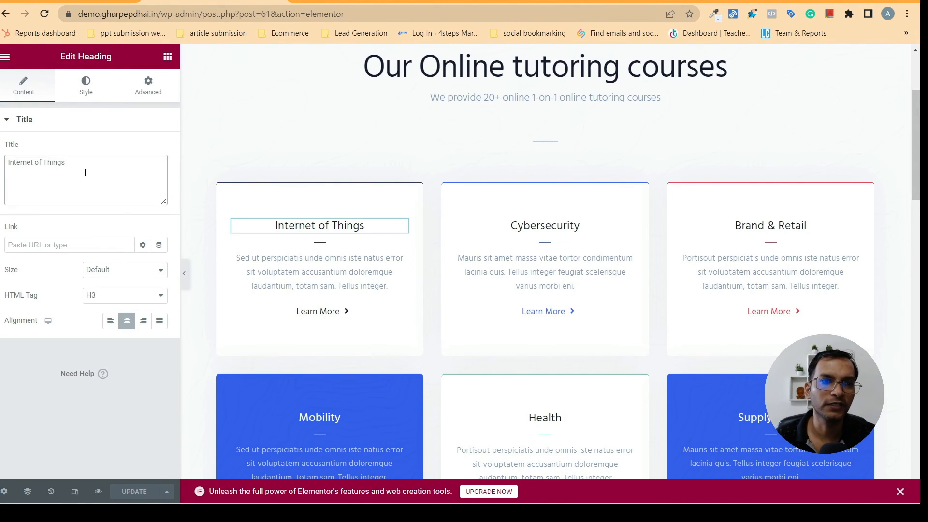
{"action": "key", "text": "BackSpace"}
{"action": "key", "text": "BackSpace"}
{"action": "key", "text": "BackSpace"}
{"action": "key", "text": "BackSpace"}
{"action": "key", "text": "BackSpace"}
{"action": "key", "text": "BackSpace"}
{"action": "key", "text": "BackSpace"}
{"action": "key", "text": "BackSpace"}
{"action": "key", "text": "BackSpace"}
{"action": "key", "text": "BackSpace"}
{"action": "key", "text": "BackSpace"}
{"action": "key", "text": "BackSpace"}
{"action": "key", "text": "BackSpace"}
{"action": "key", "text": "BackSpace"}
{"action": "key", "text": "BackSpace"}
{"action": "key", "text": "BackSpace"}
{"action": "key", "text": "BackSpace"}
{"action": "key", "text": "BackSpace"}
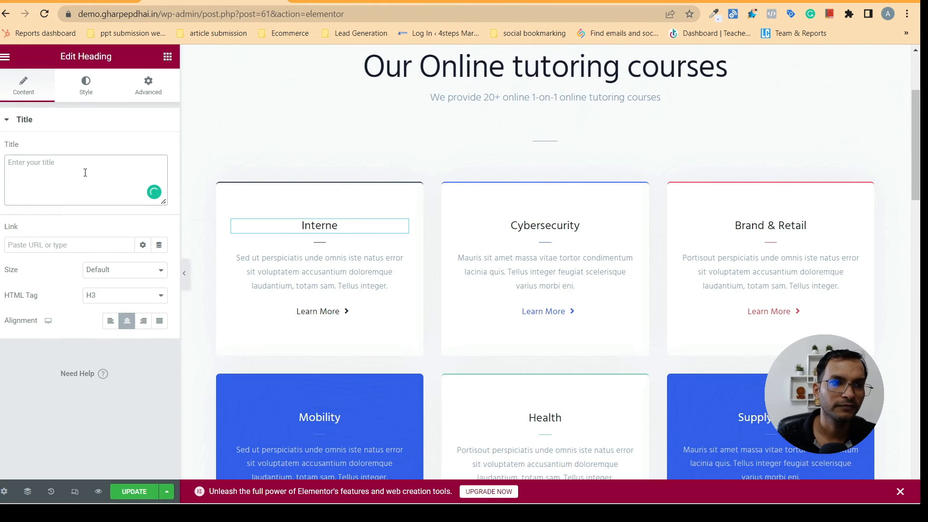
{"action": "type", "text": "class "}
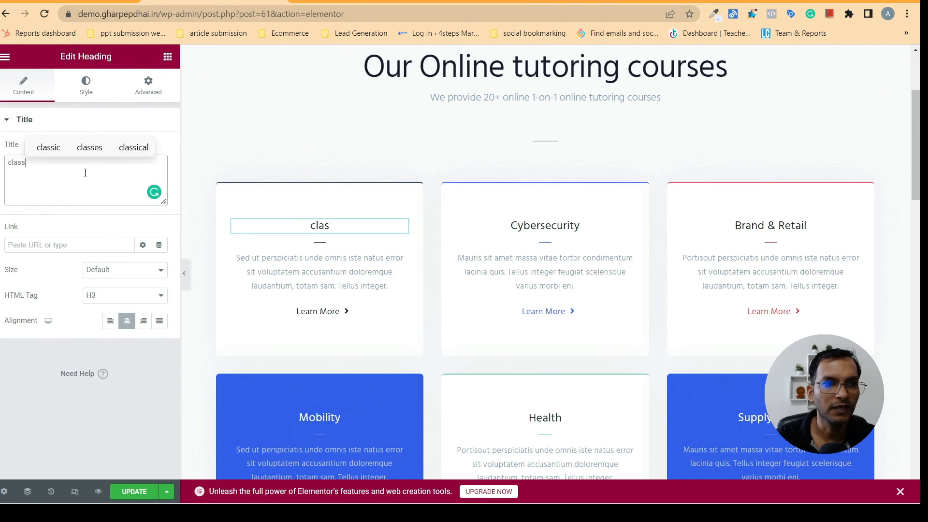
{"action": "type", "text": "1-"}
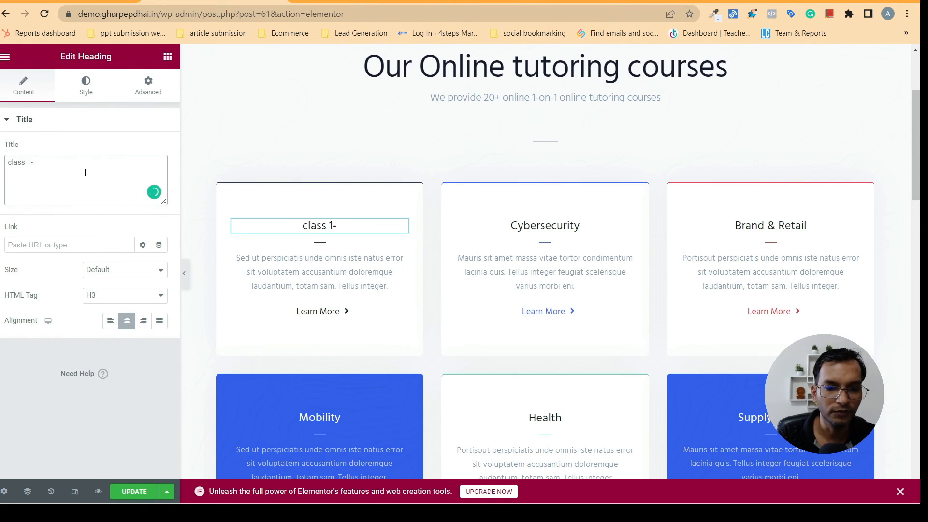
{"action": "type", "text": "5"}
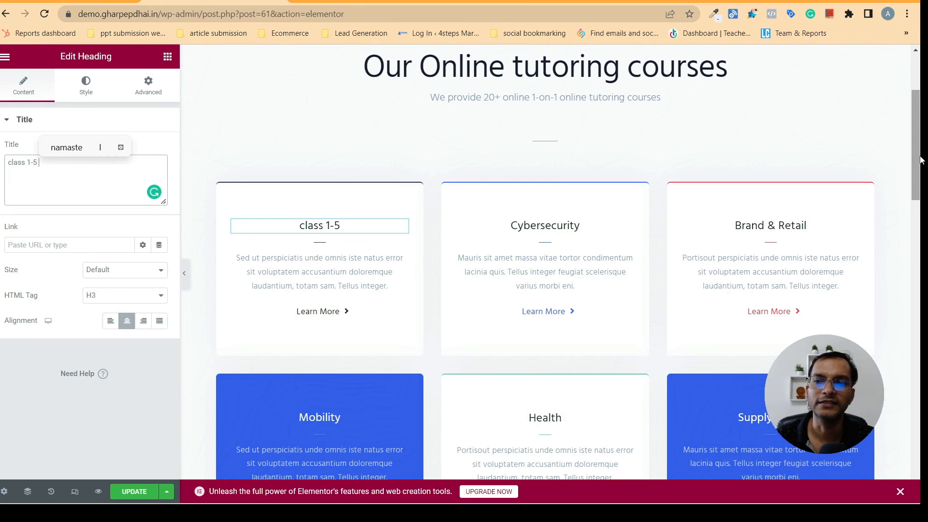
{"action": "mouse_move", "coordinate": [916, 144]}
{"action": "left_mouse_down"}
{"action": "mouse_move", "coordinate": [921, 237]}
{"action": "mouse_move", "coordinate": [921, 130]}
{"action": "left_mouse_up"}
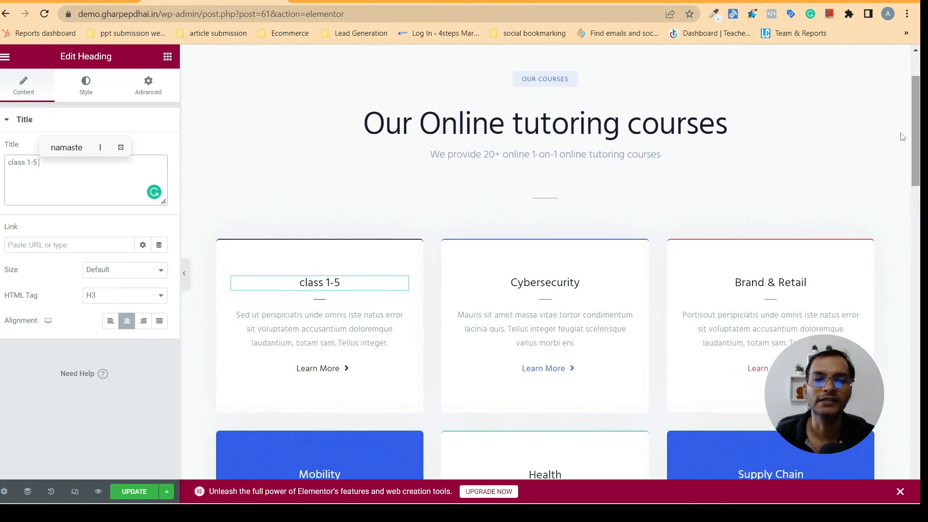
{"action": "left_click", "coordinate": [134, 492]}
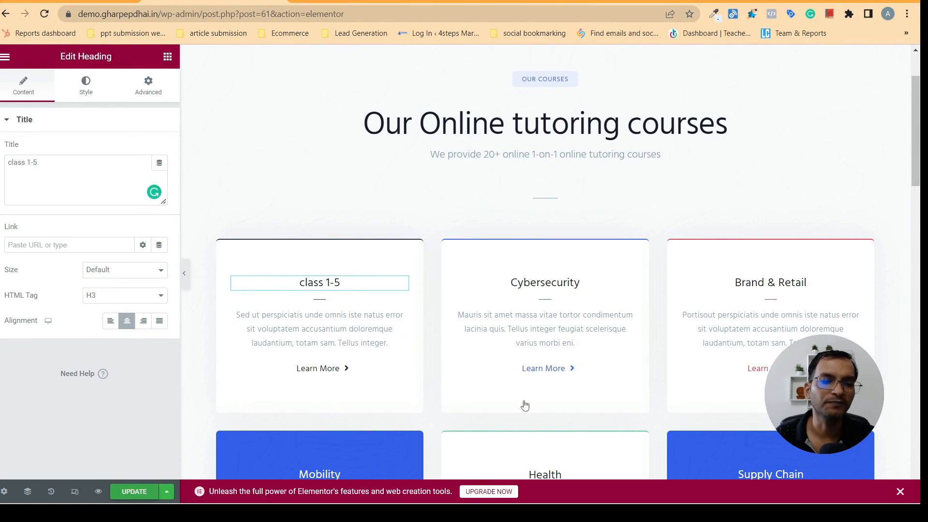